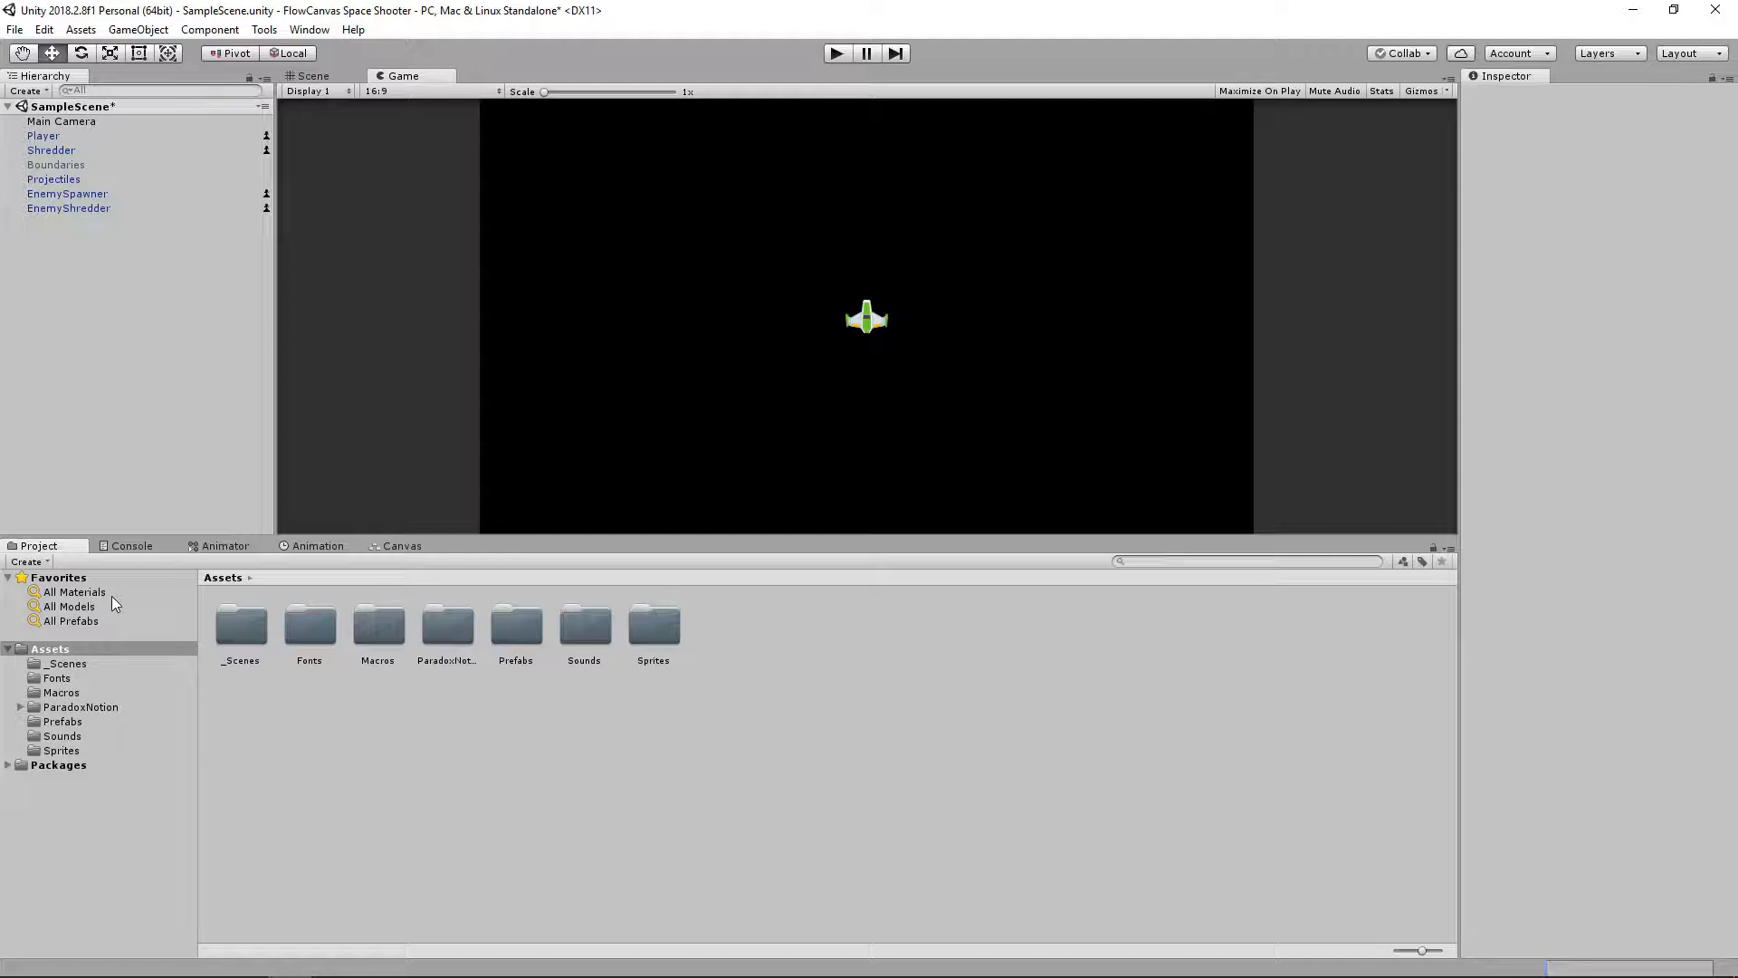
- Open the sorting layer editor from the PlayerLaser prefab and add sorting layers named background and lasers
left_click(64, 721)
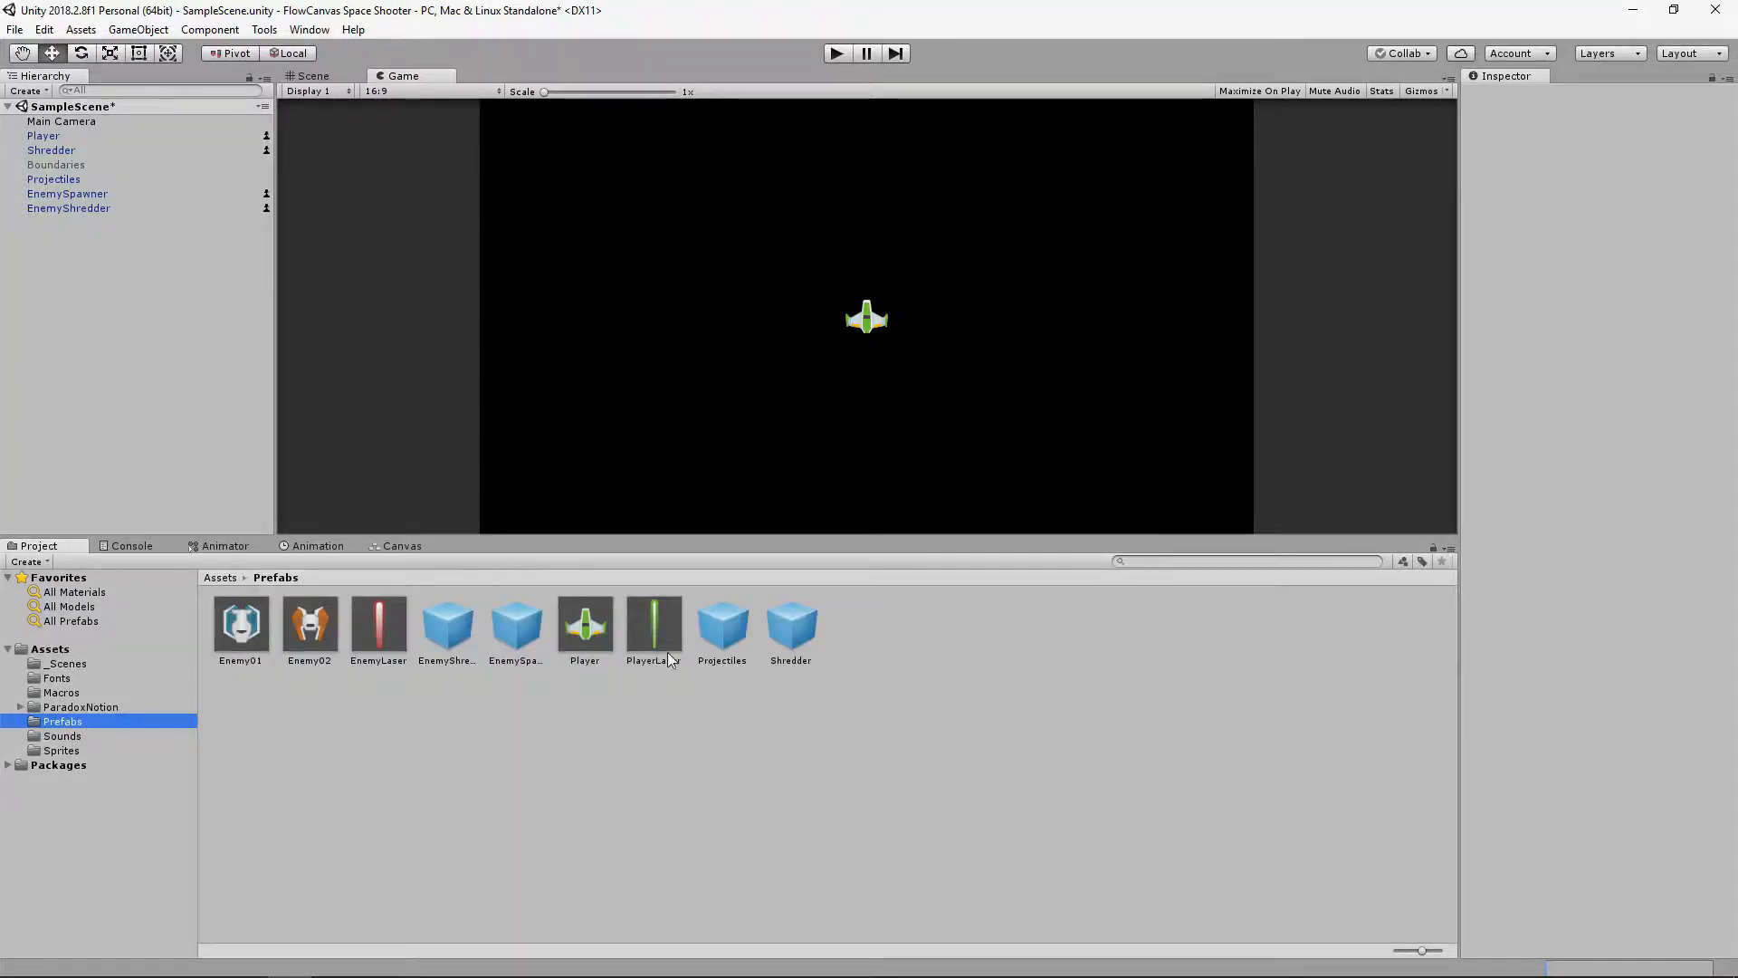
left_click(655, 629)
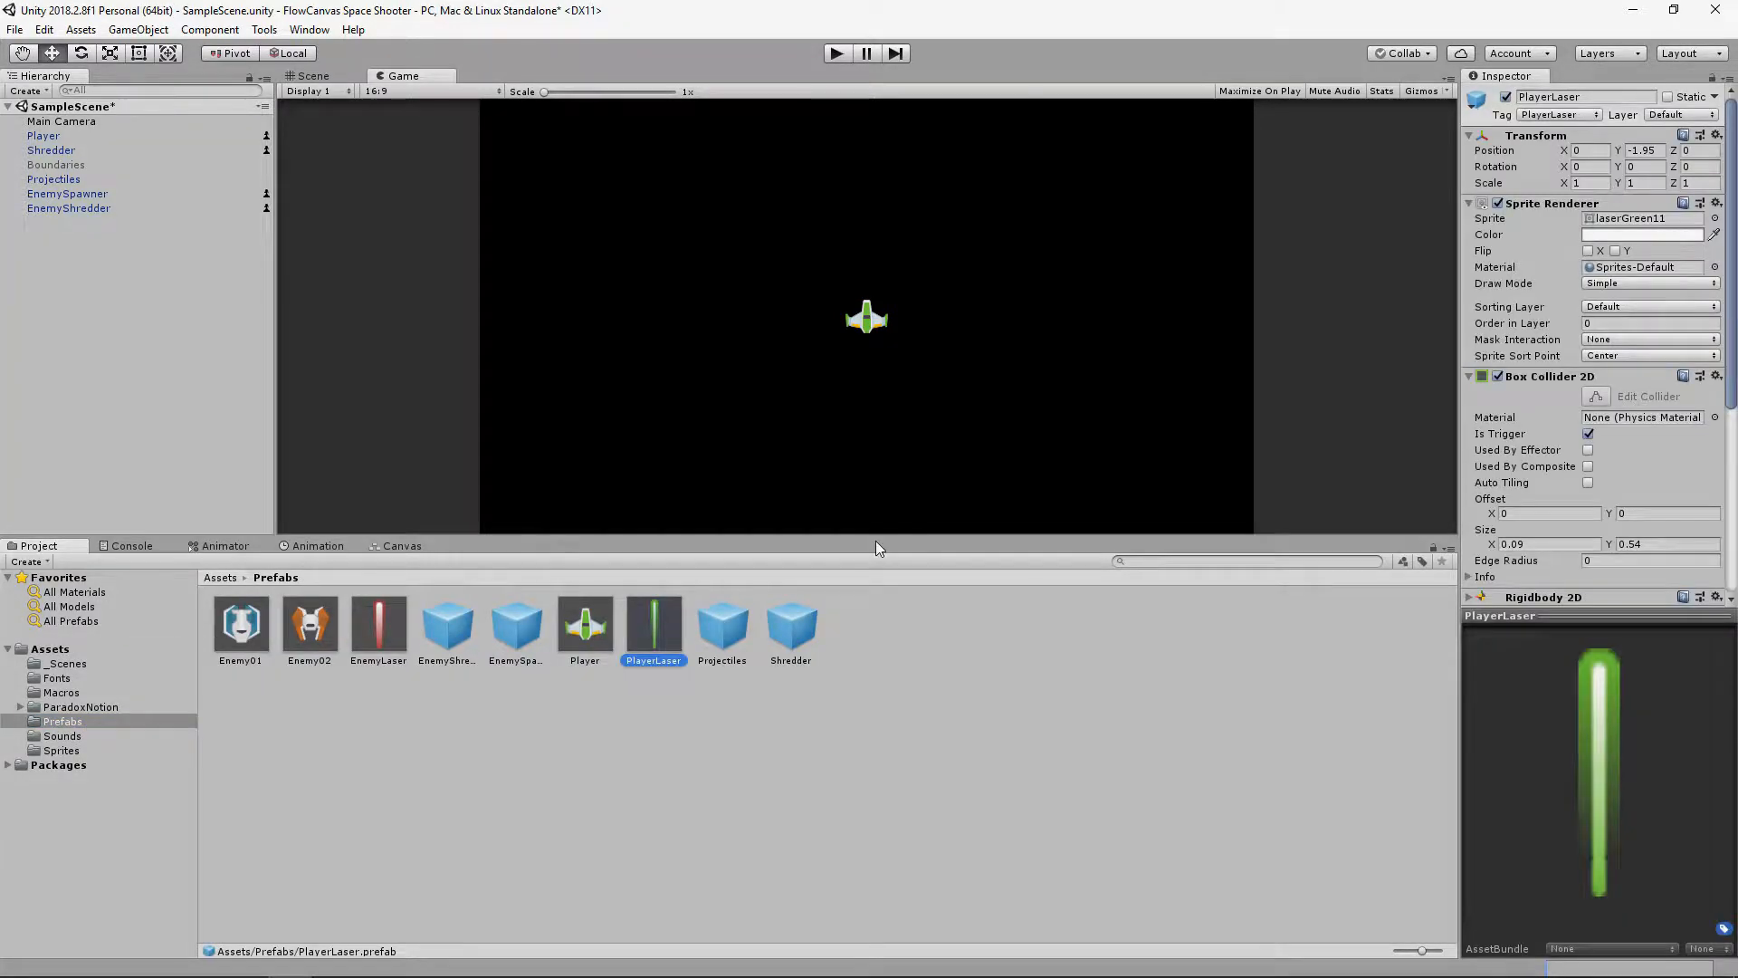
left_click(1657, 308)
left_click(1635, 360)
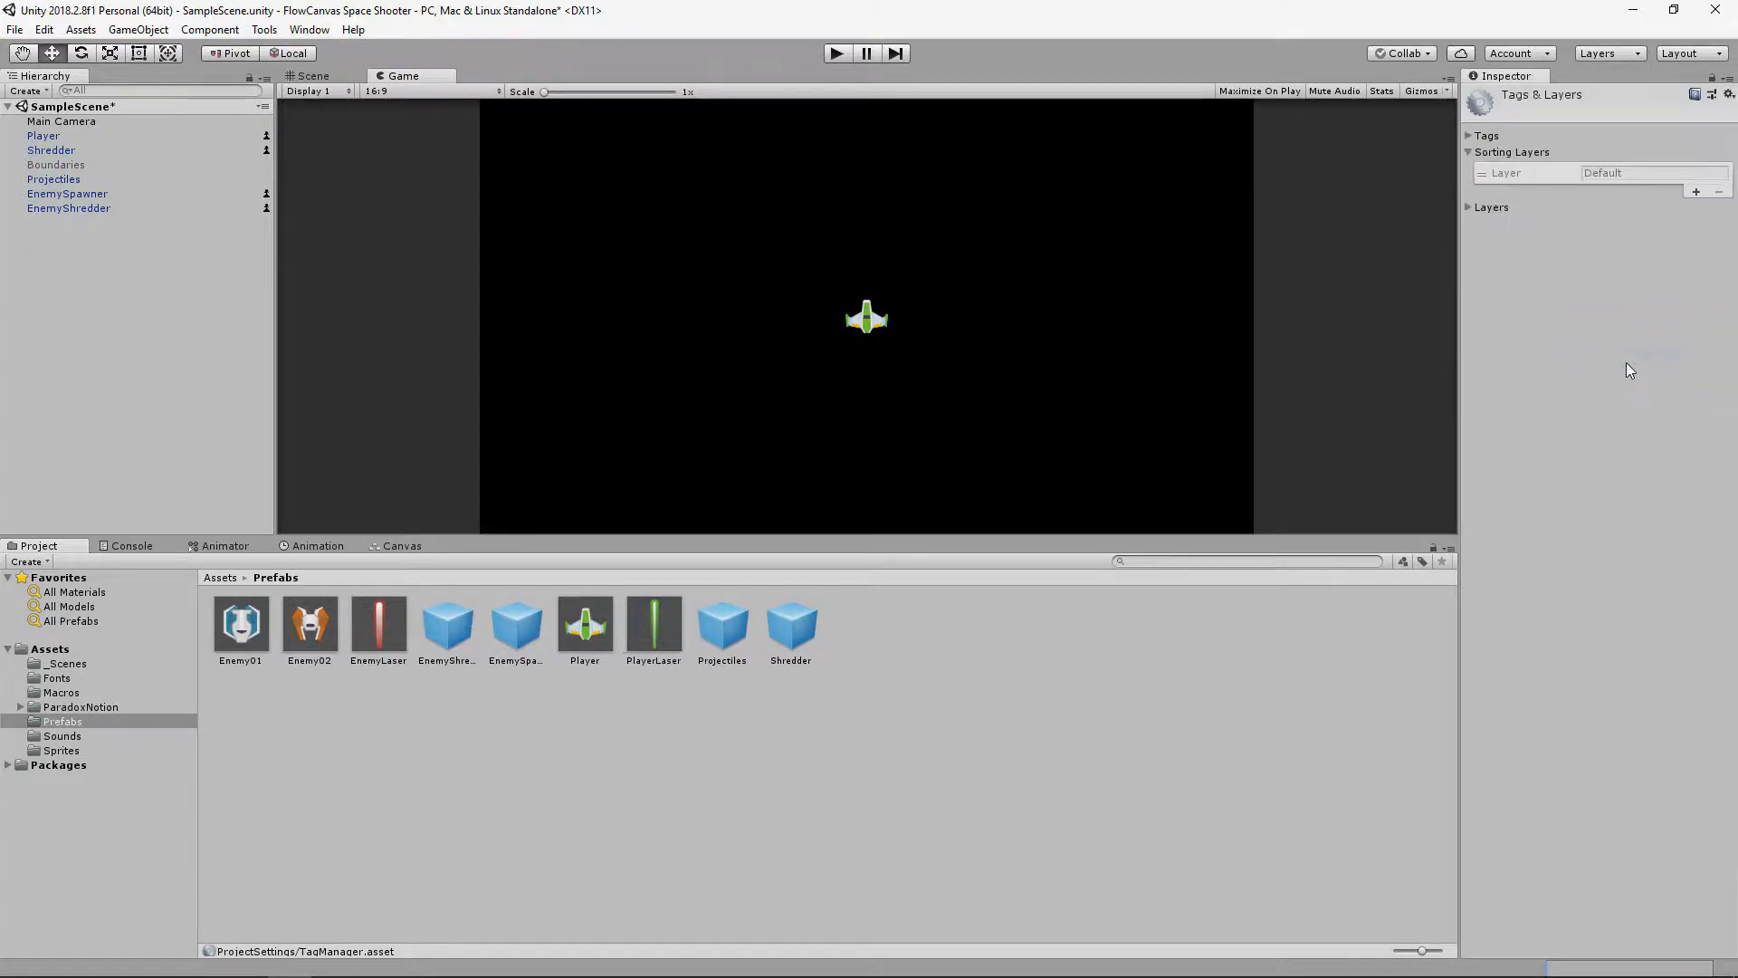
left_click(1695, 192)
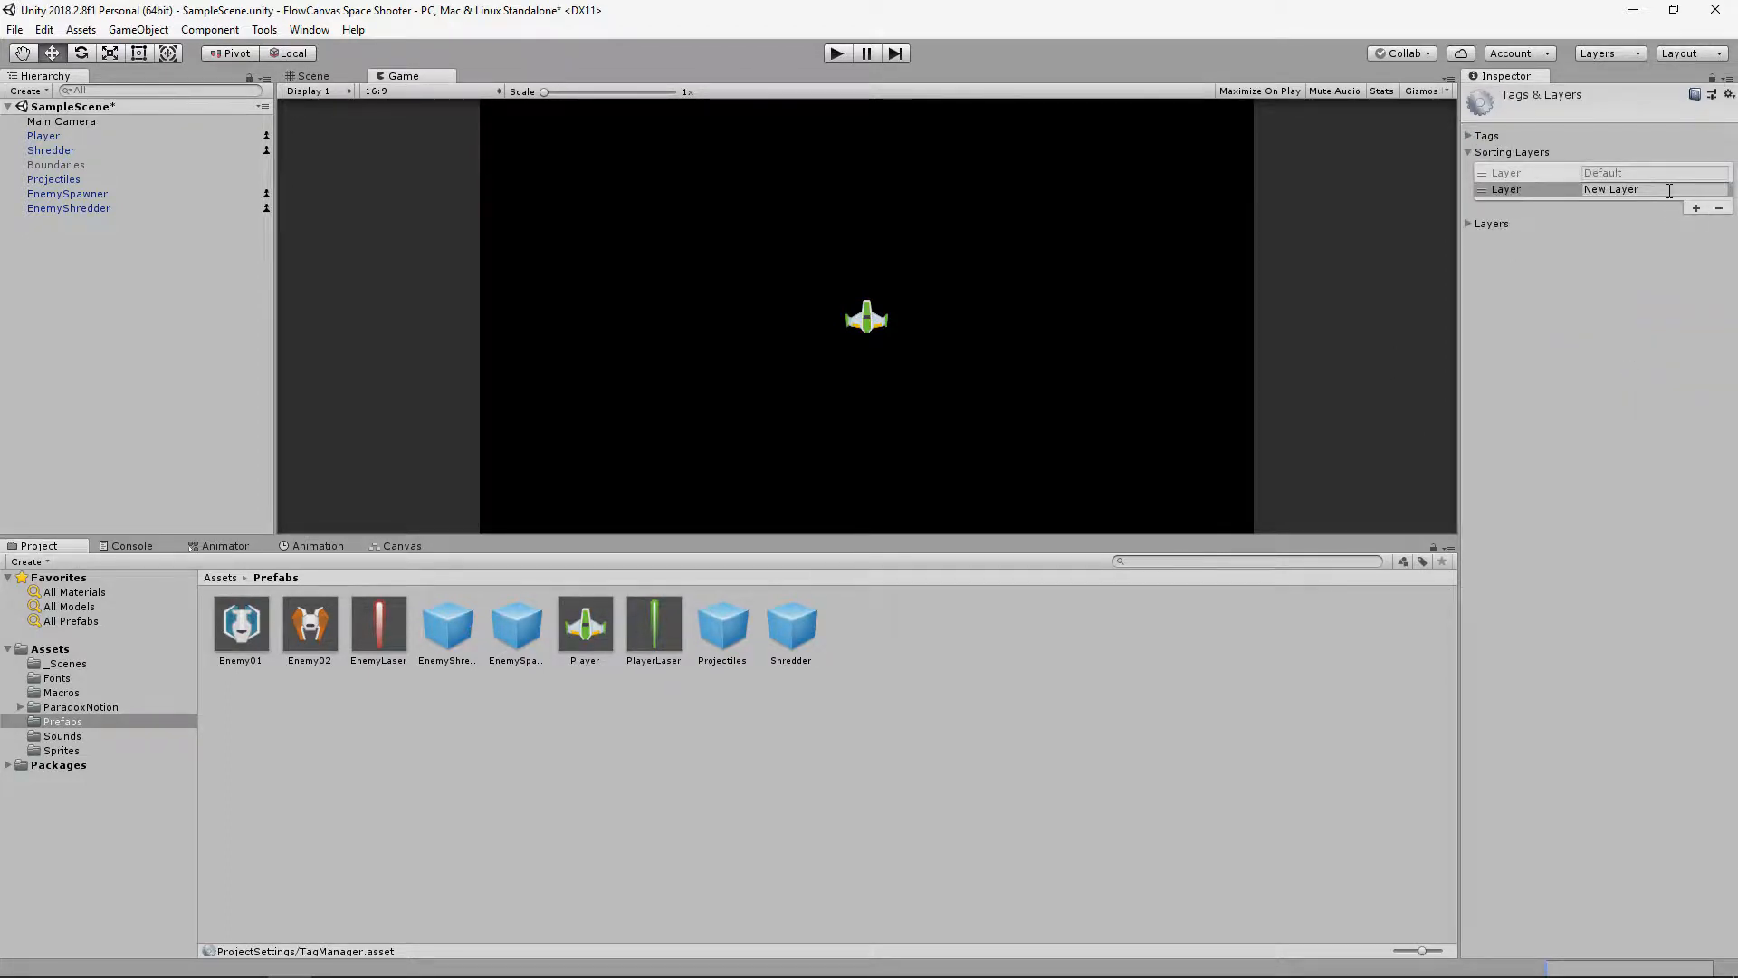
left_click(1669, 190)
type("background")
left_click(1695, 208)
left_click(1670, 206)
type("lasers")
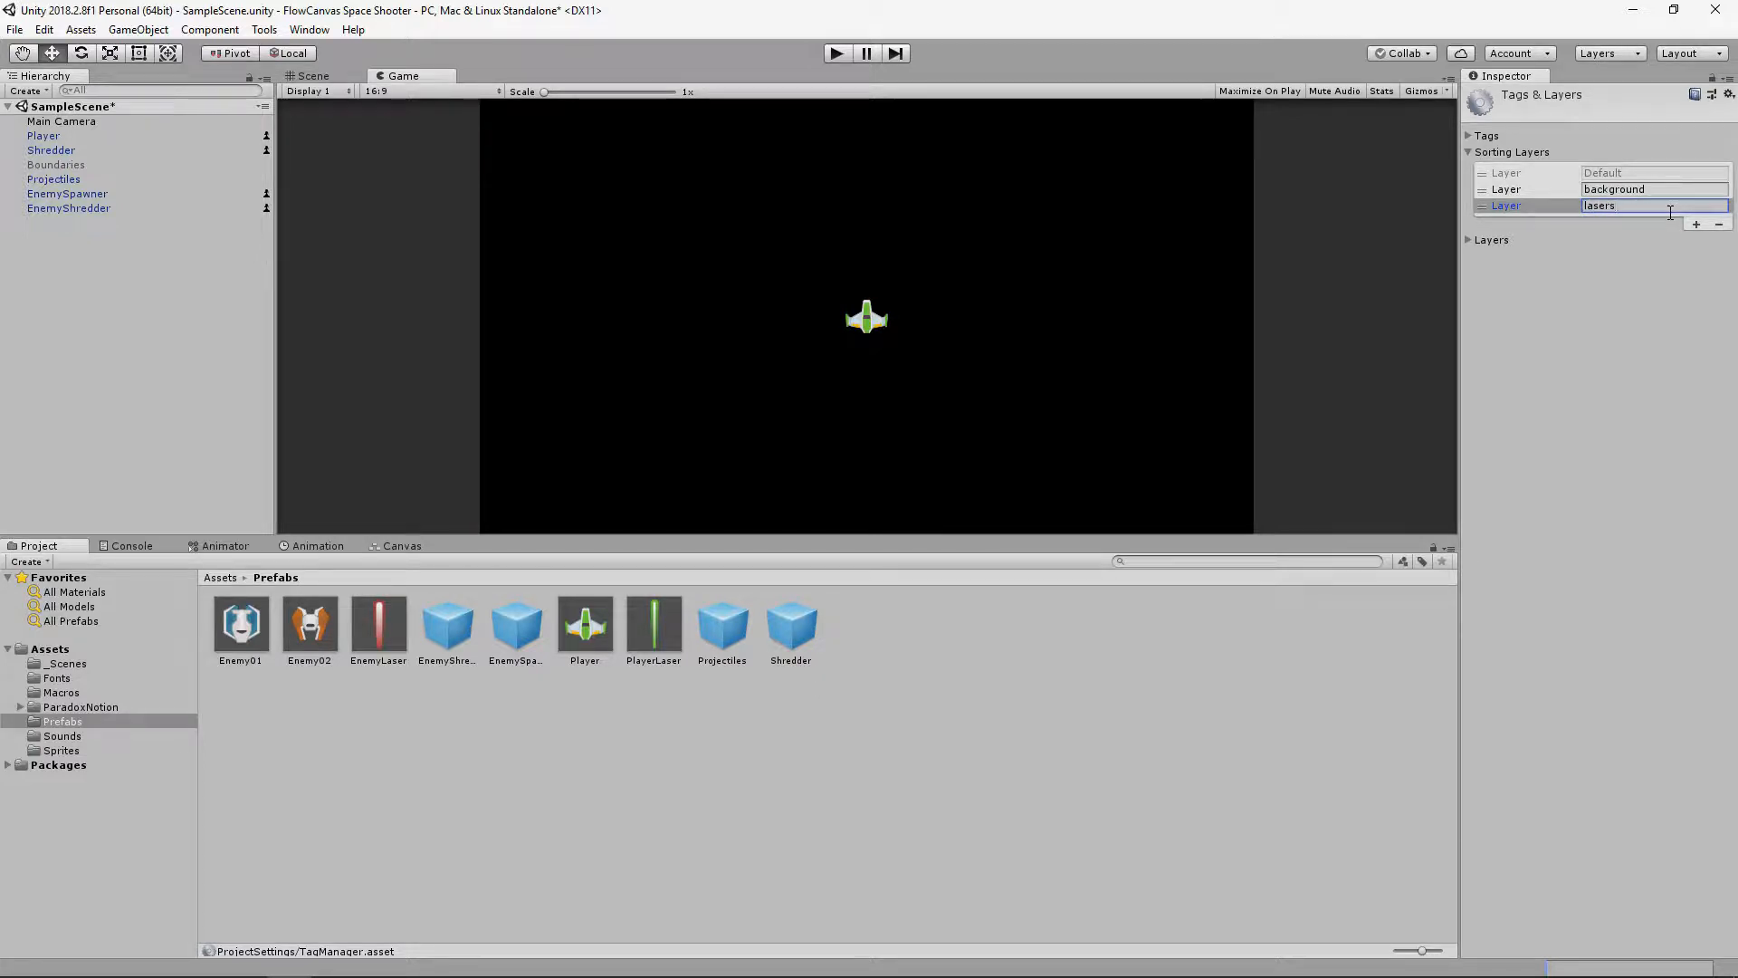
- Add two more sorting layers named enemies and player below the lasers layer
left_click(1696, 224)
left_click(1680, 223)
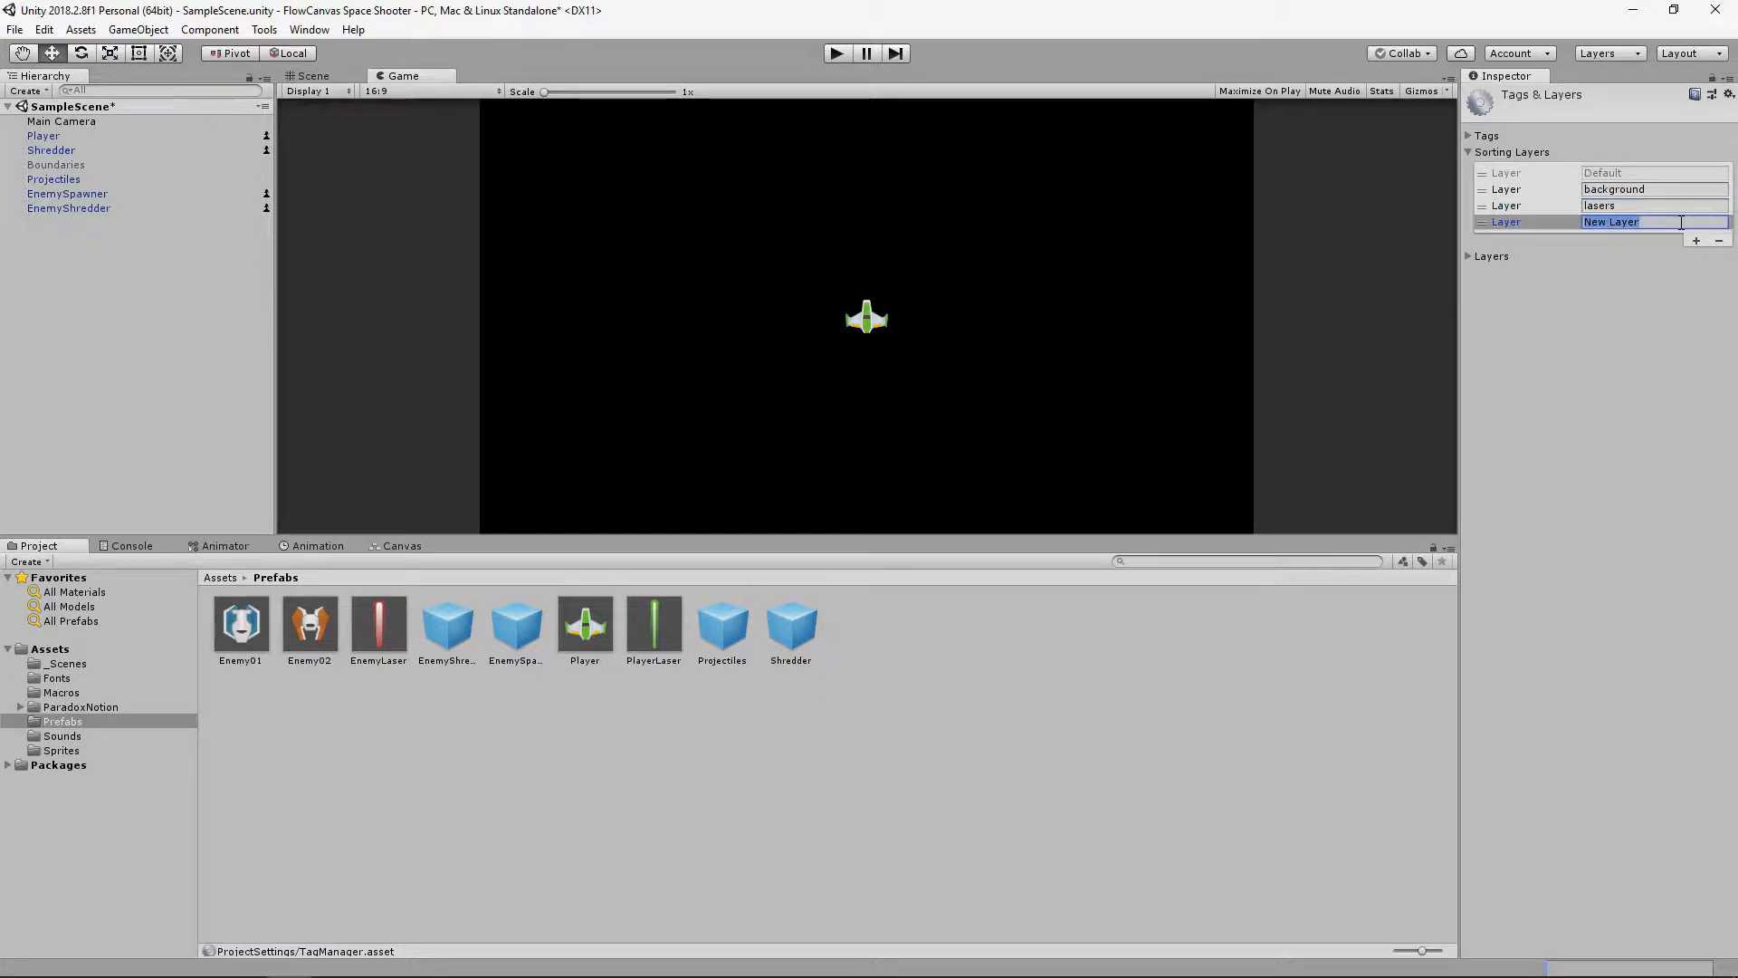
type("enemies")
left_click(1695, 239)
left_click(1696, 238)
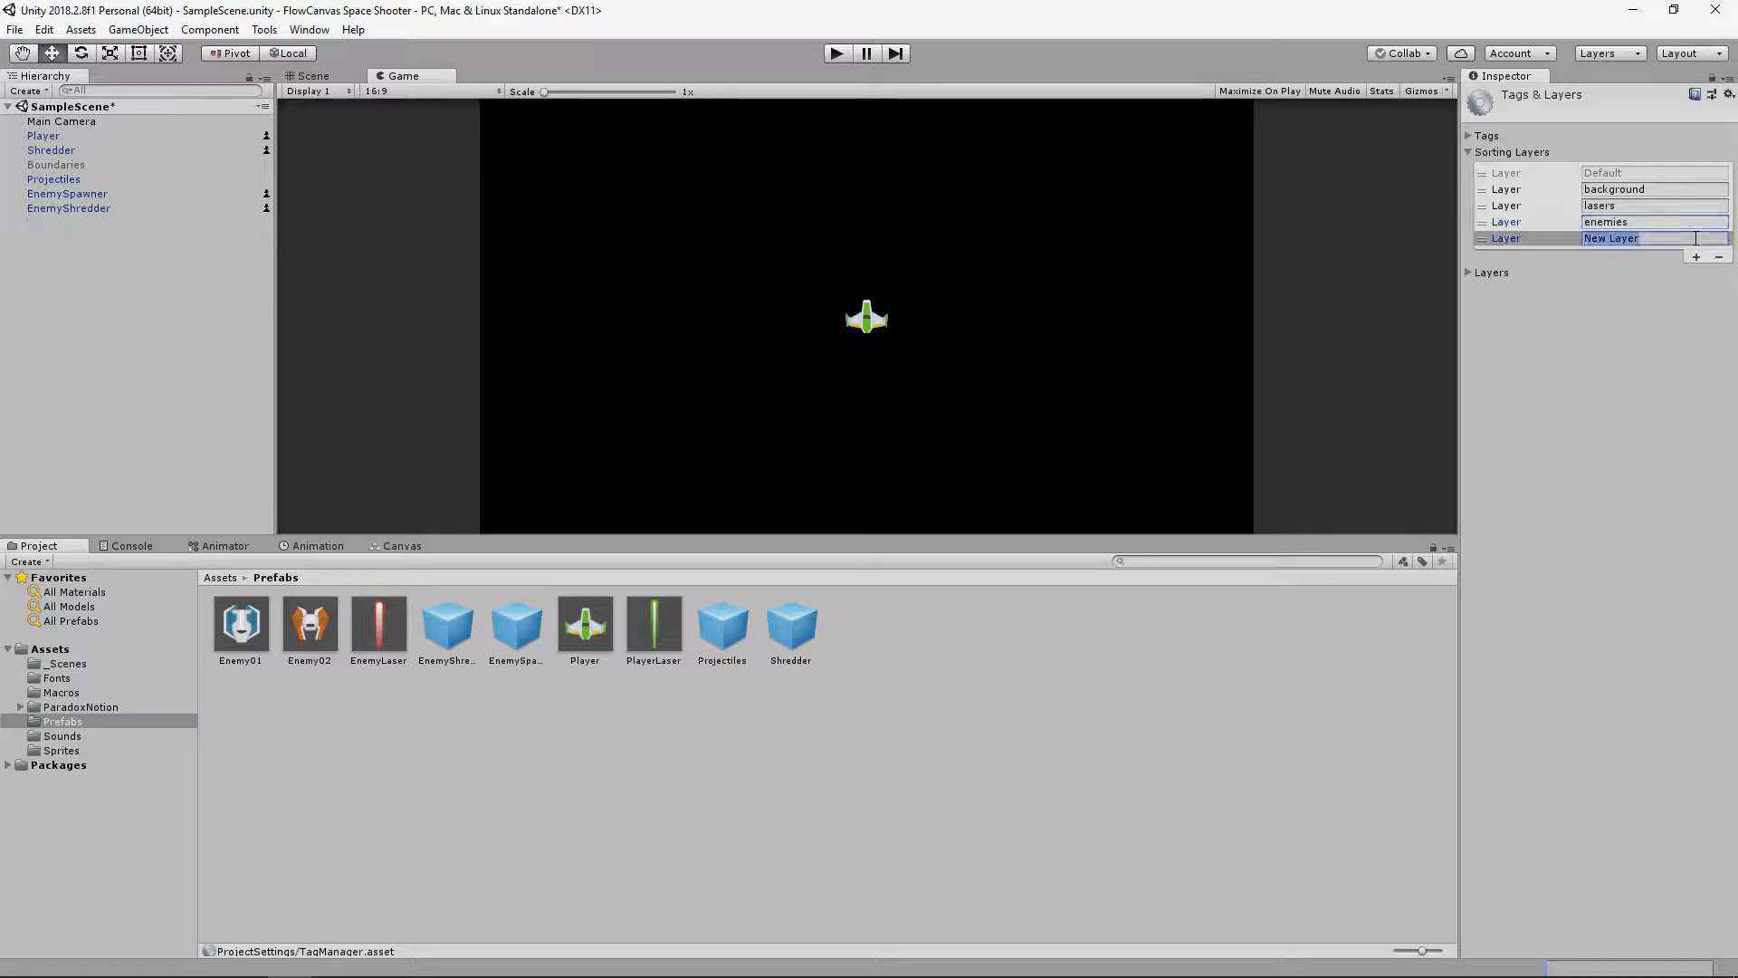
type("pl")
left_click(1670, 275)
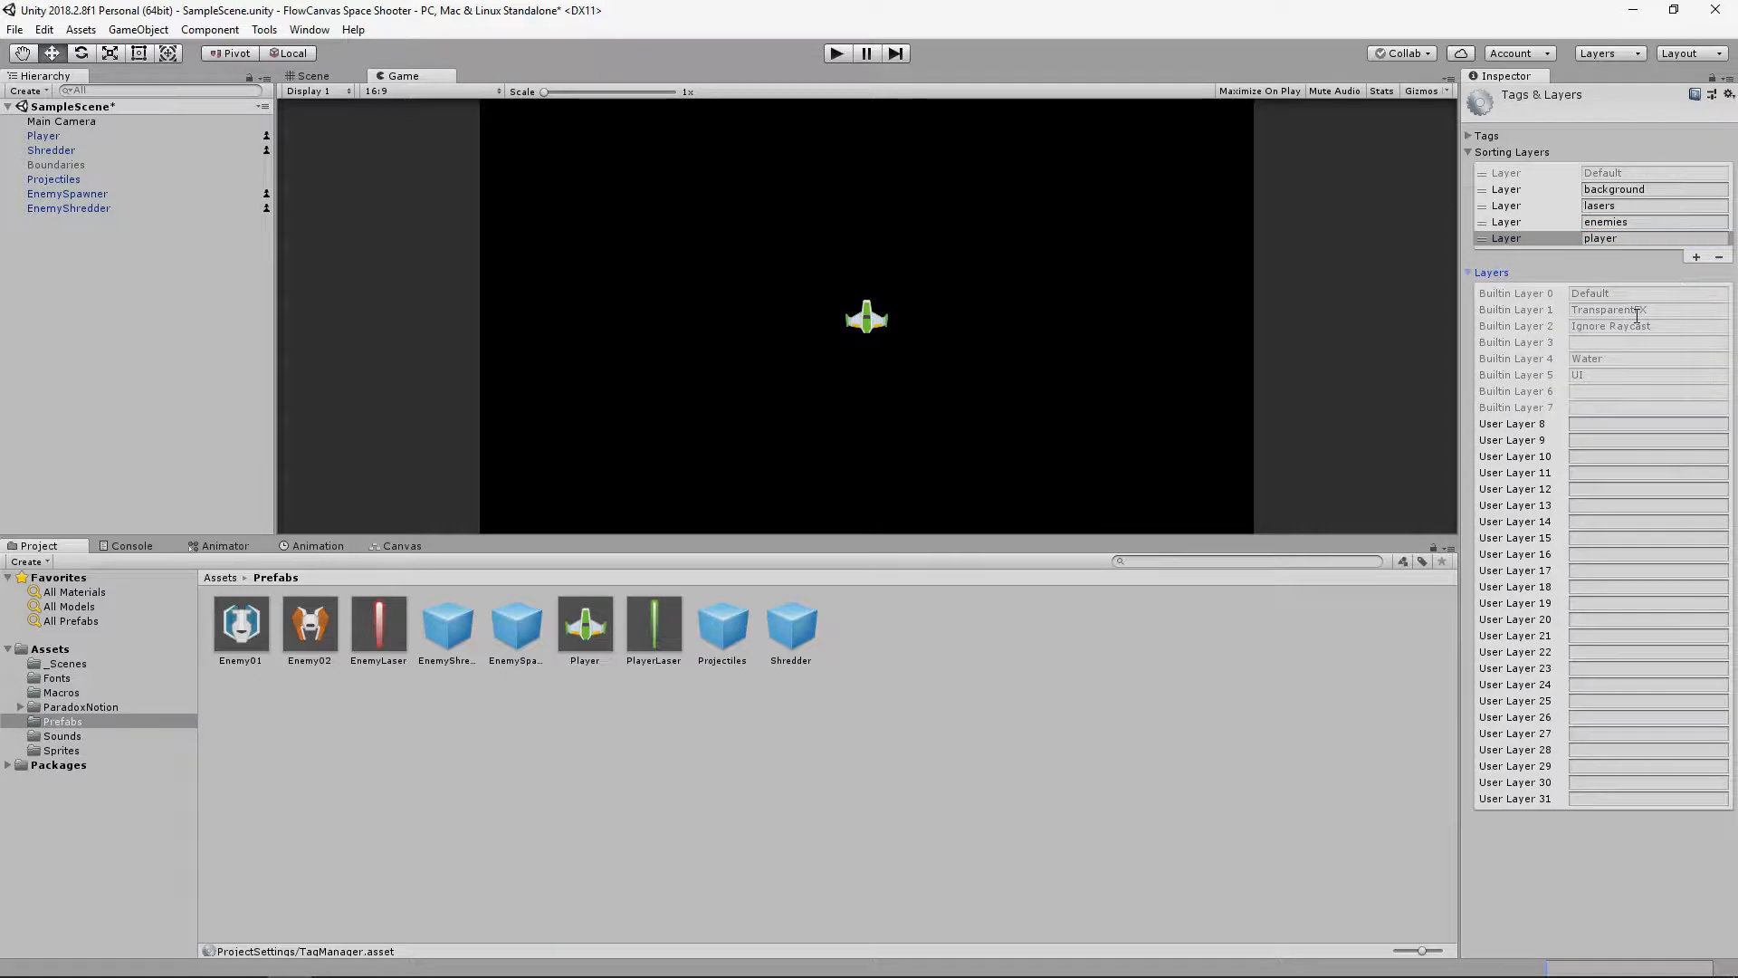
left_click(1571, 272)
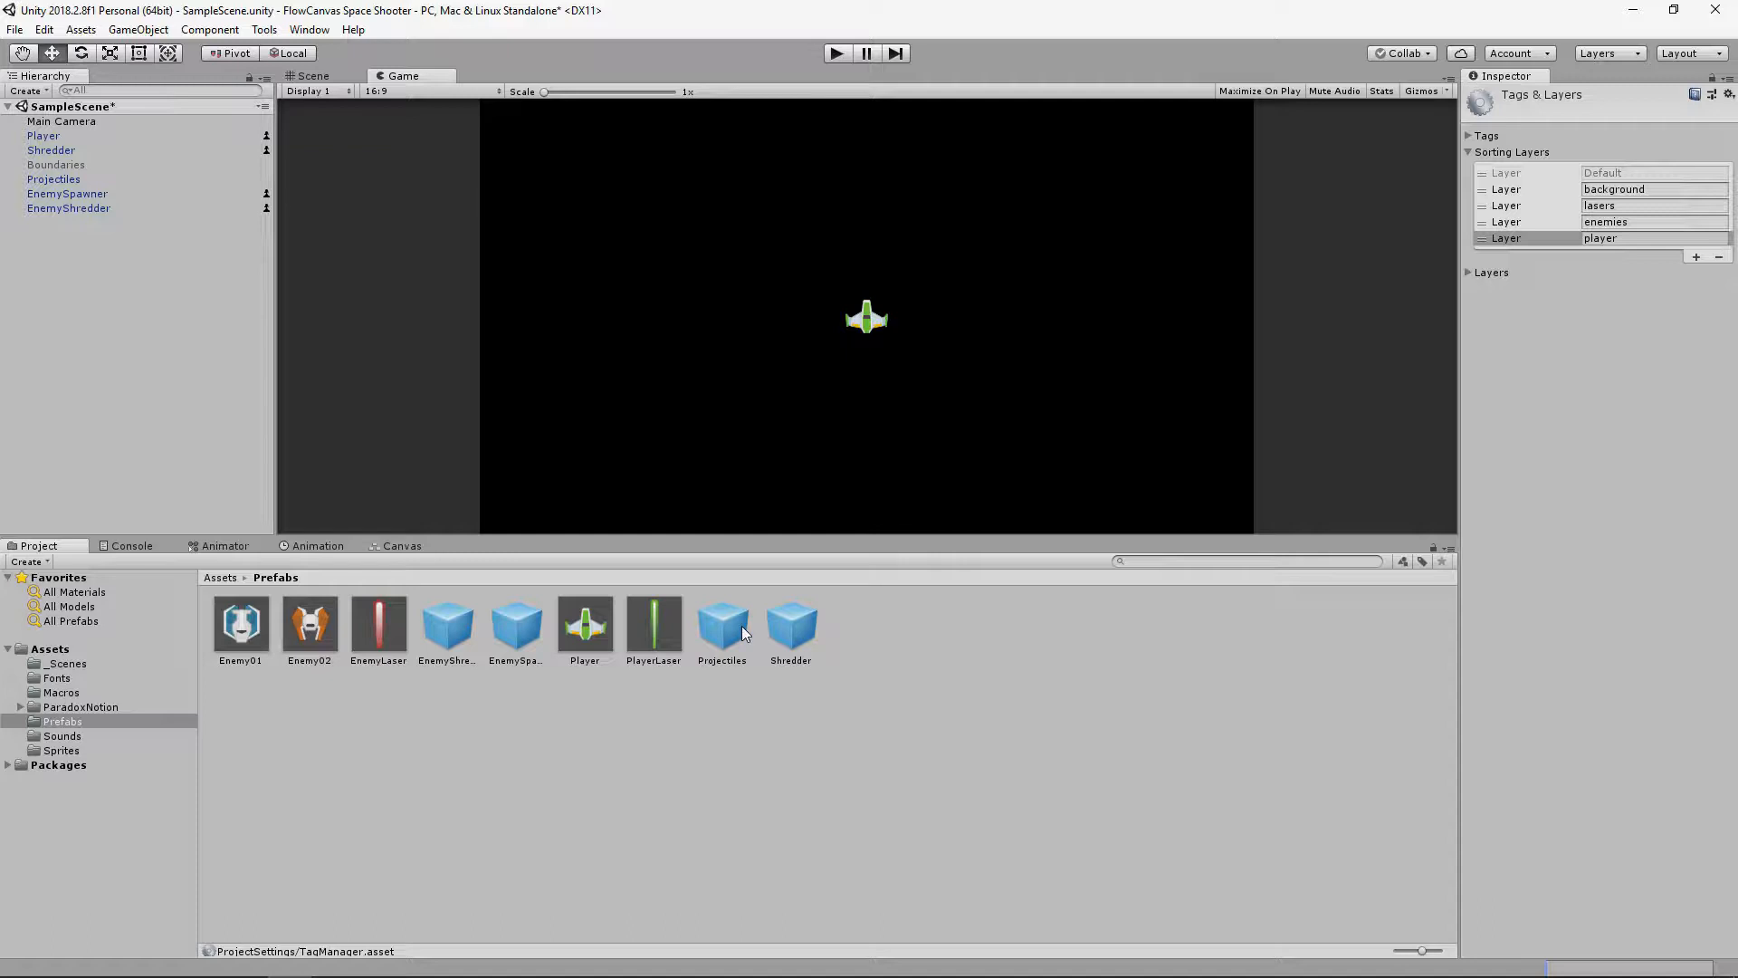
- Assign the PlayerLaser and EnemyLaser prefabs to the lasers sorting layer
left_click(655, 627)
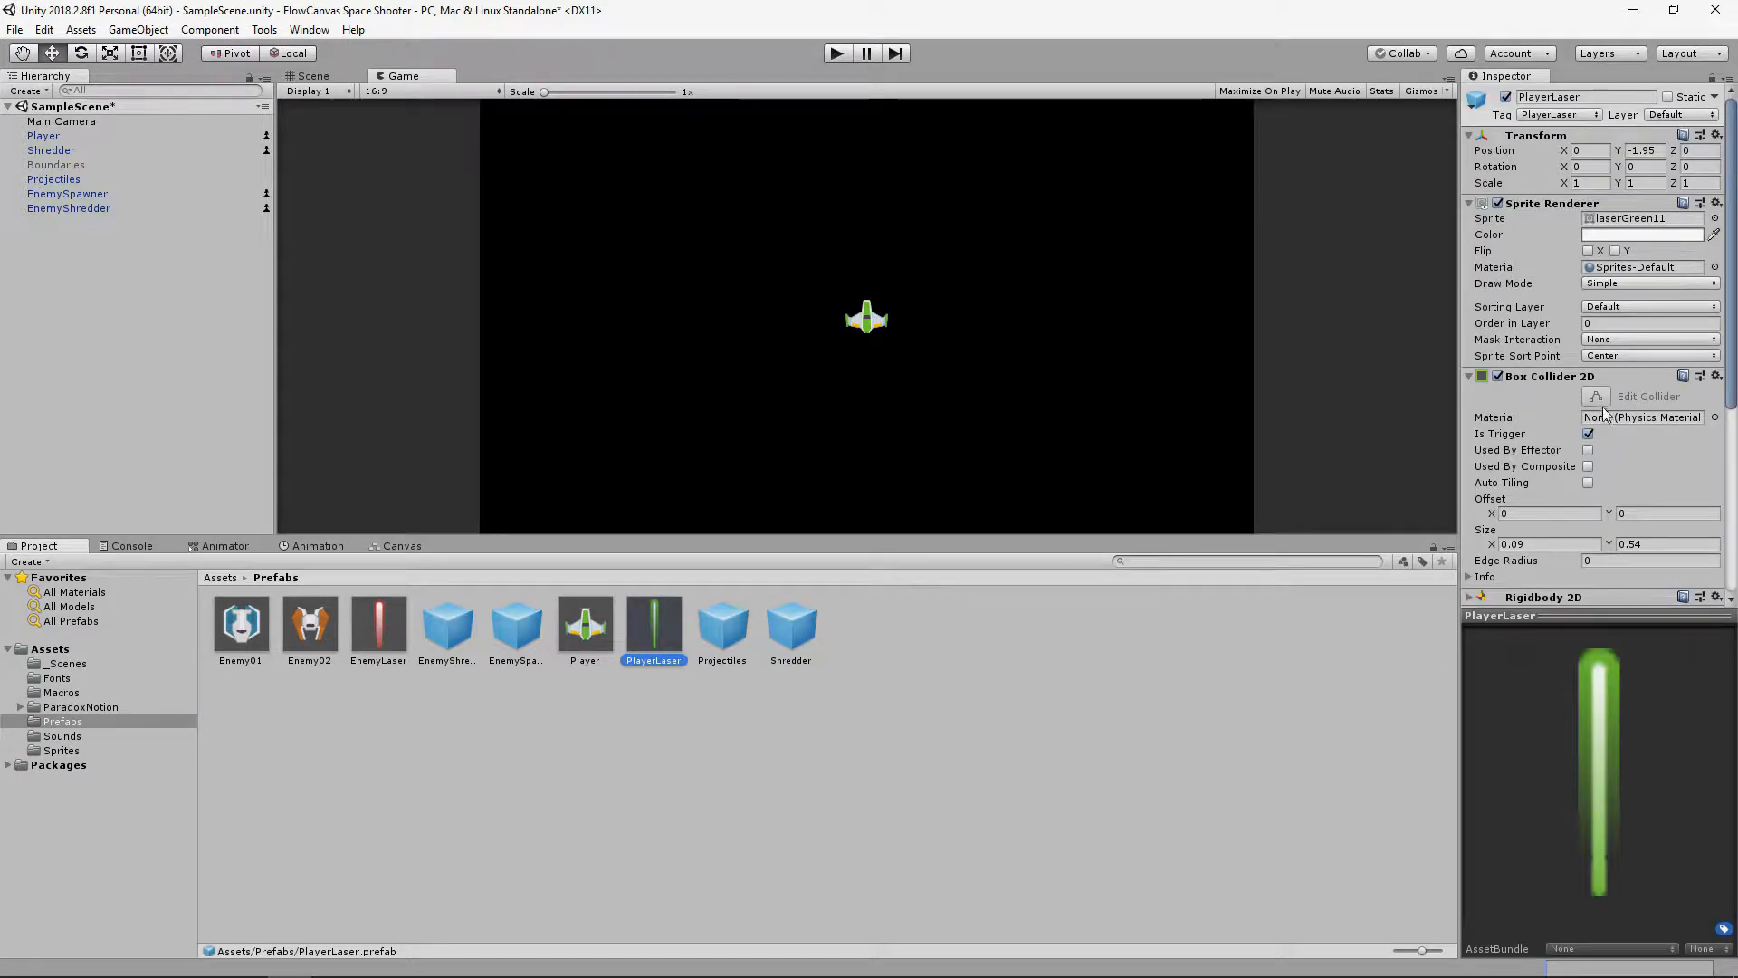
left_click(1631, 308)
left_click(1659, 367)
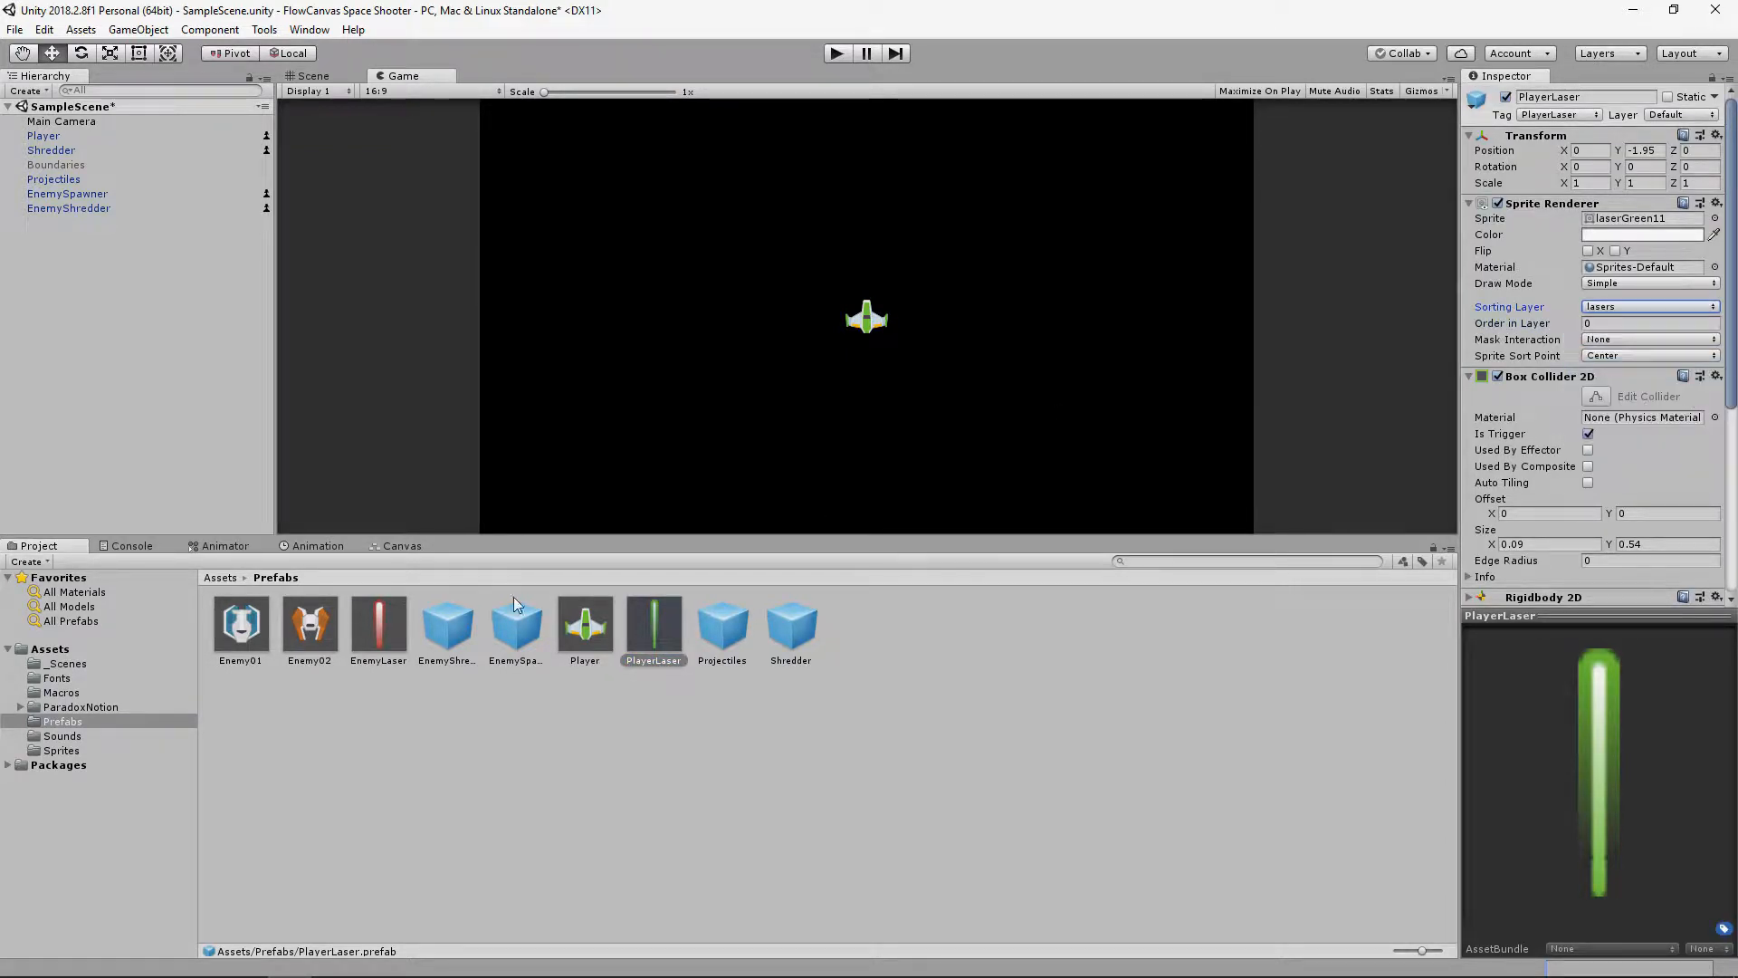
left_click(362, 627)
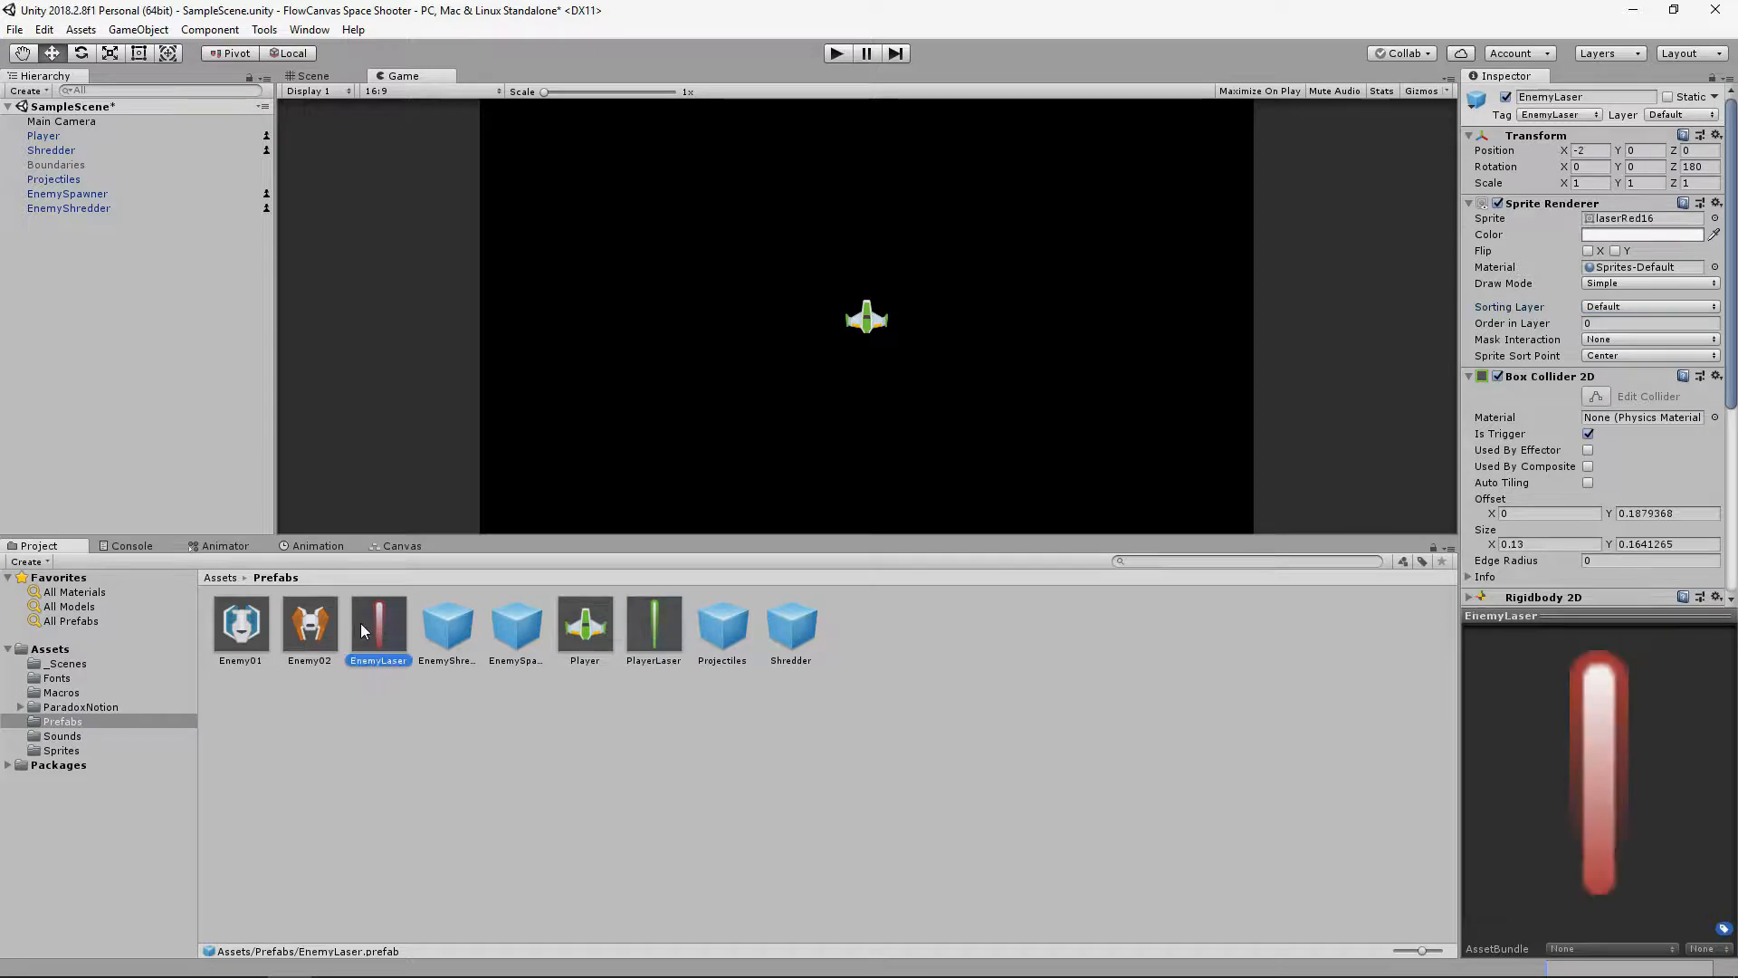
left_click(1625, 306)
left_click(1621, 366)
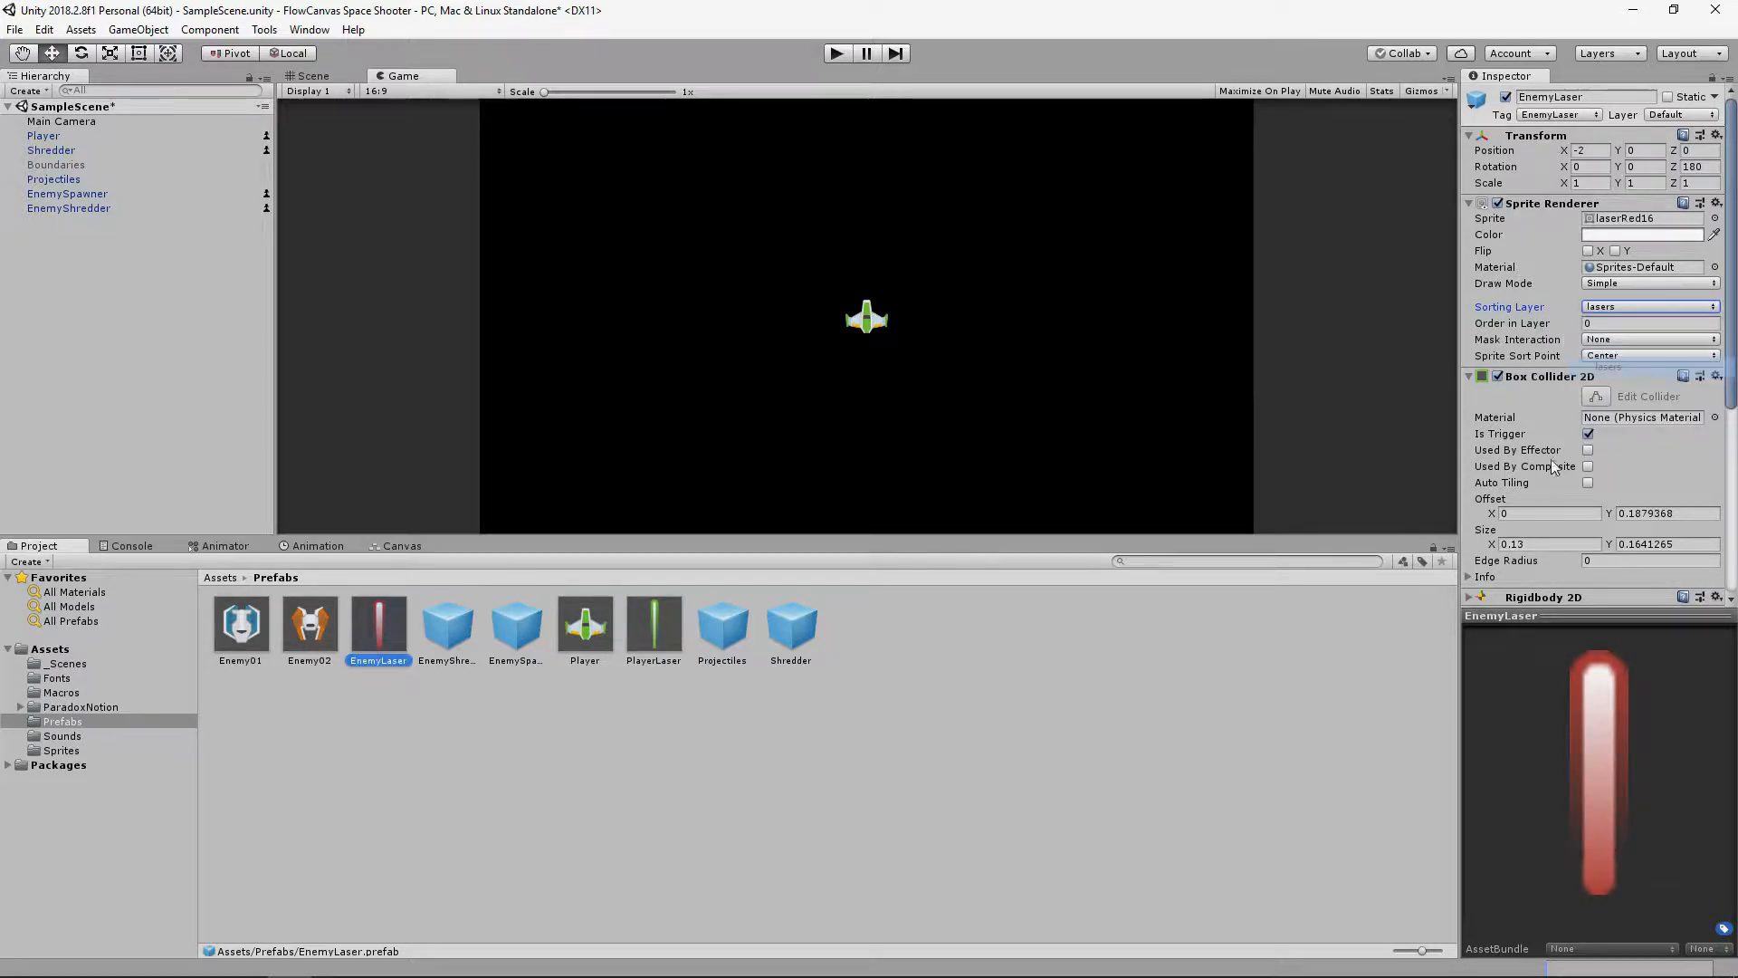
- Assign the Player prefab to the player sorting layer
left_click(590, 636)
left_click(1625, 306)
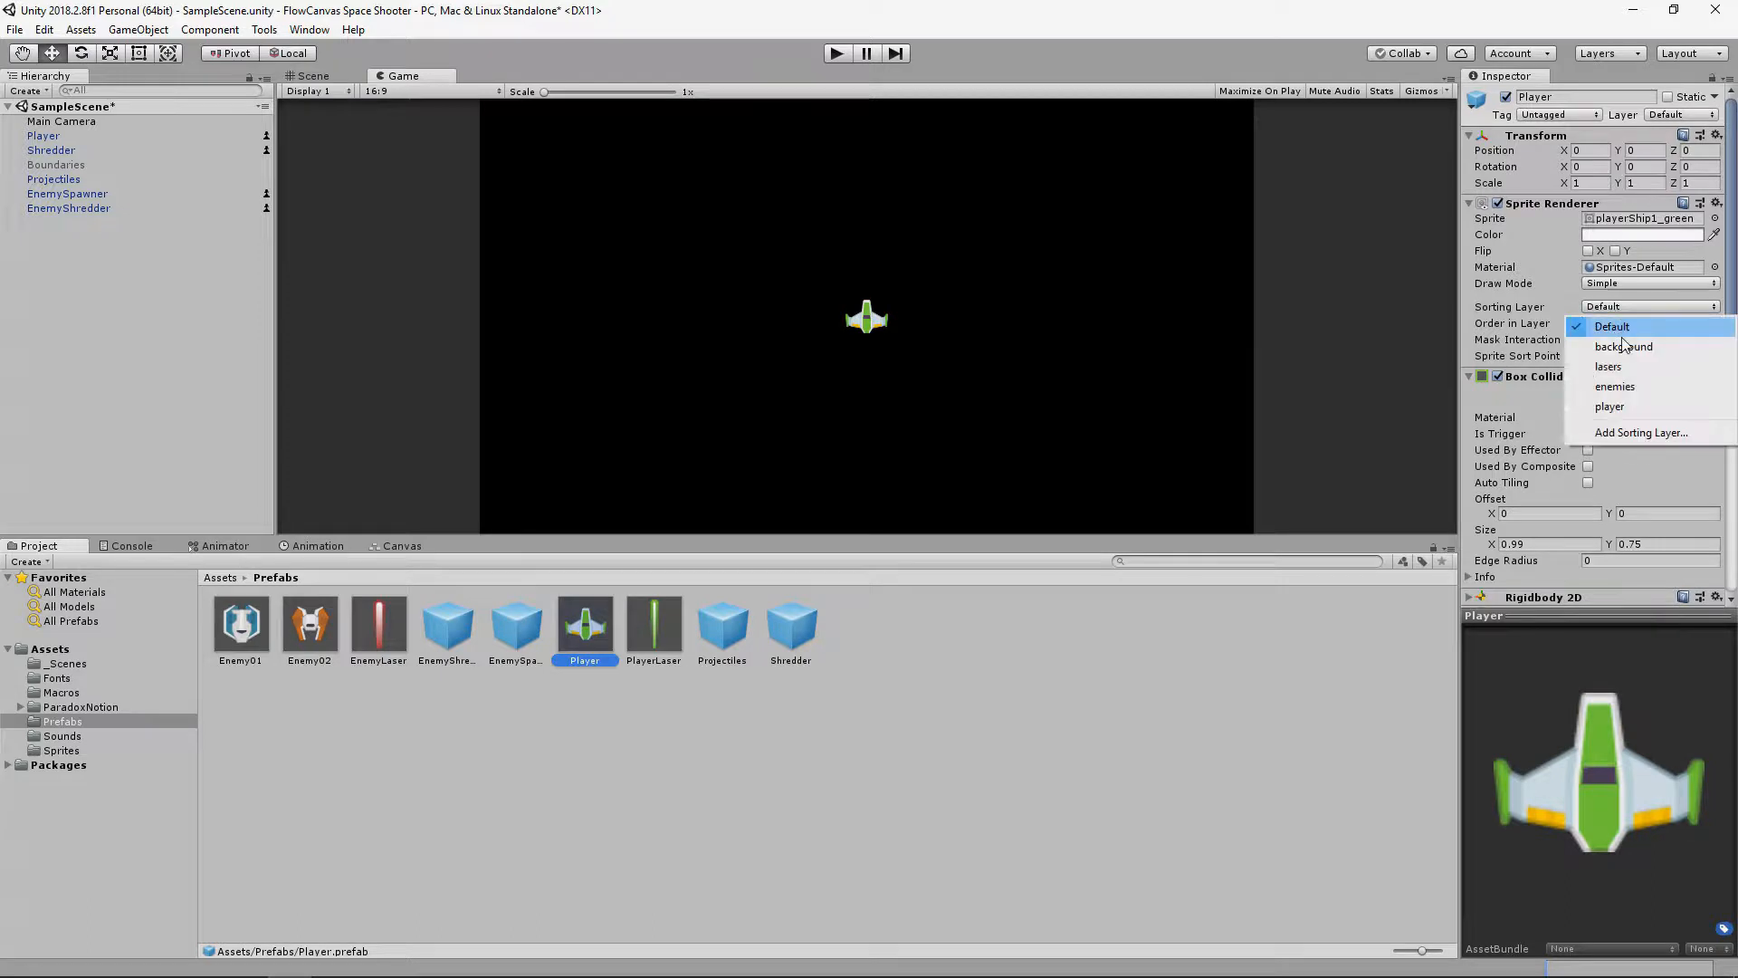
left_click(1611, 407)
- Assign the Enemy02 and Enemy01 prefabs to the enemies sorting layer
left_click(322, 619)
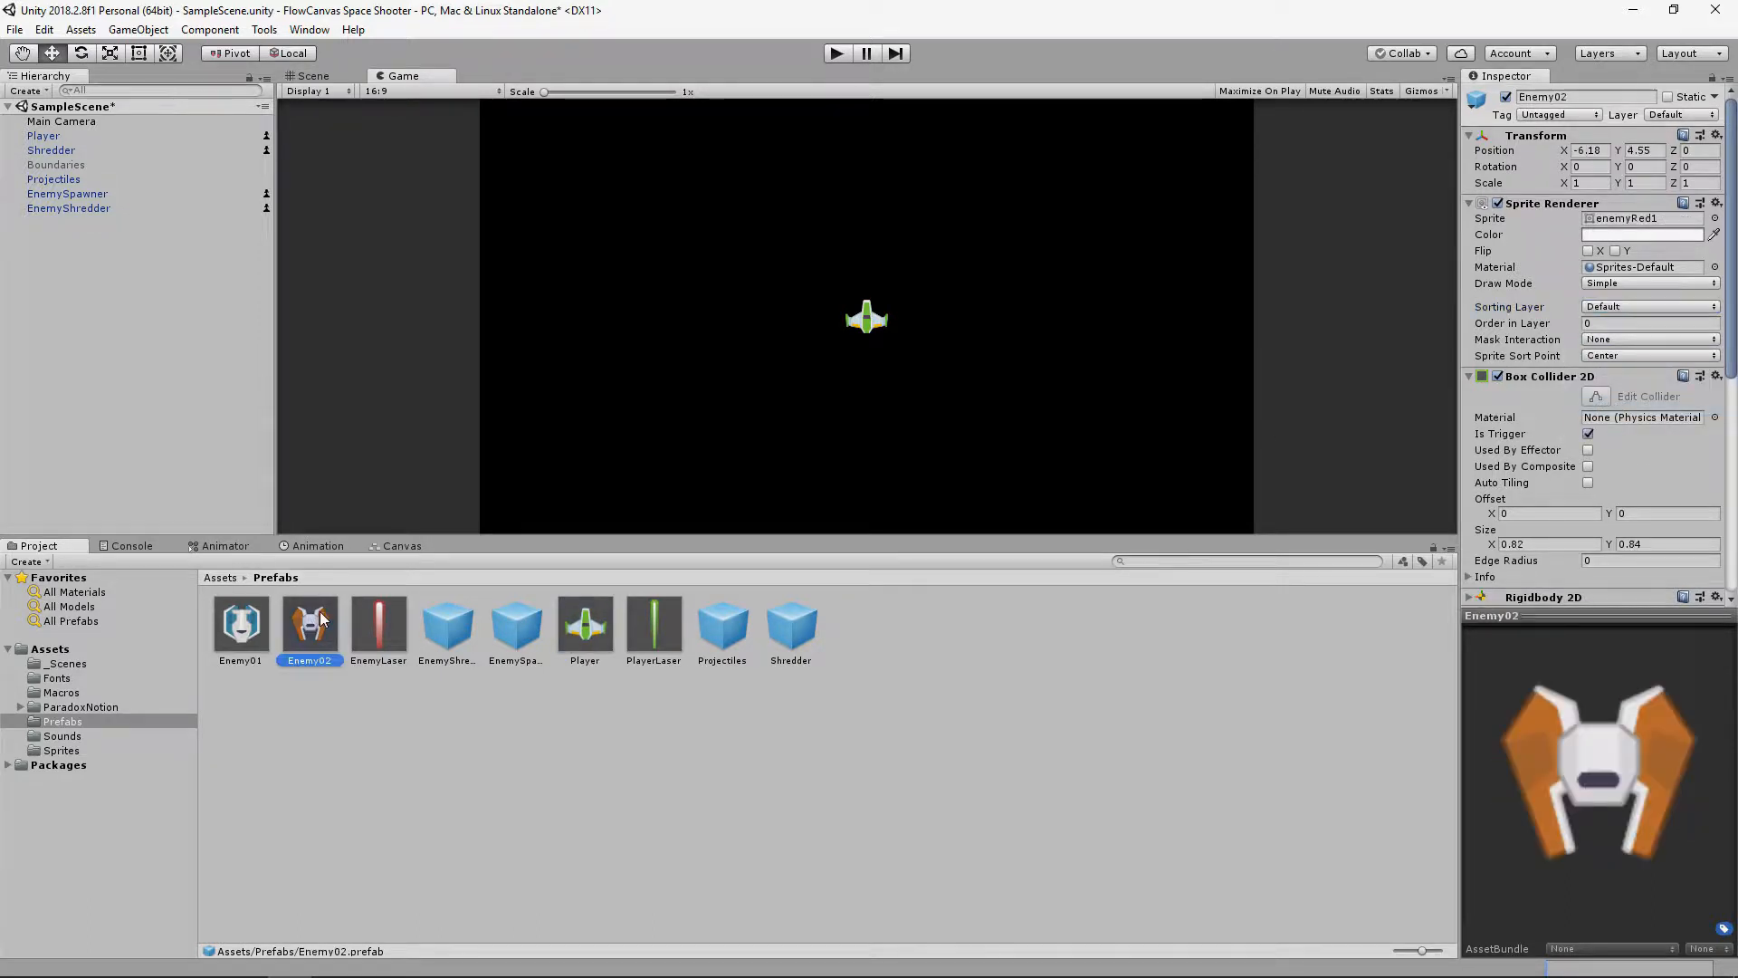
left_click(1619, 304)
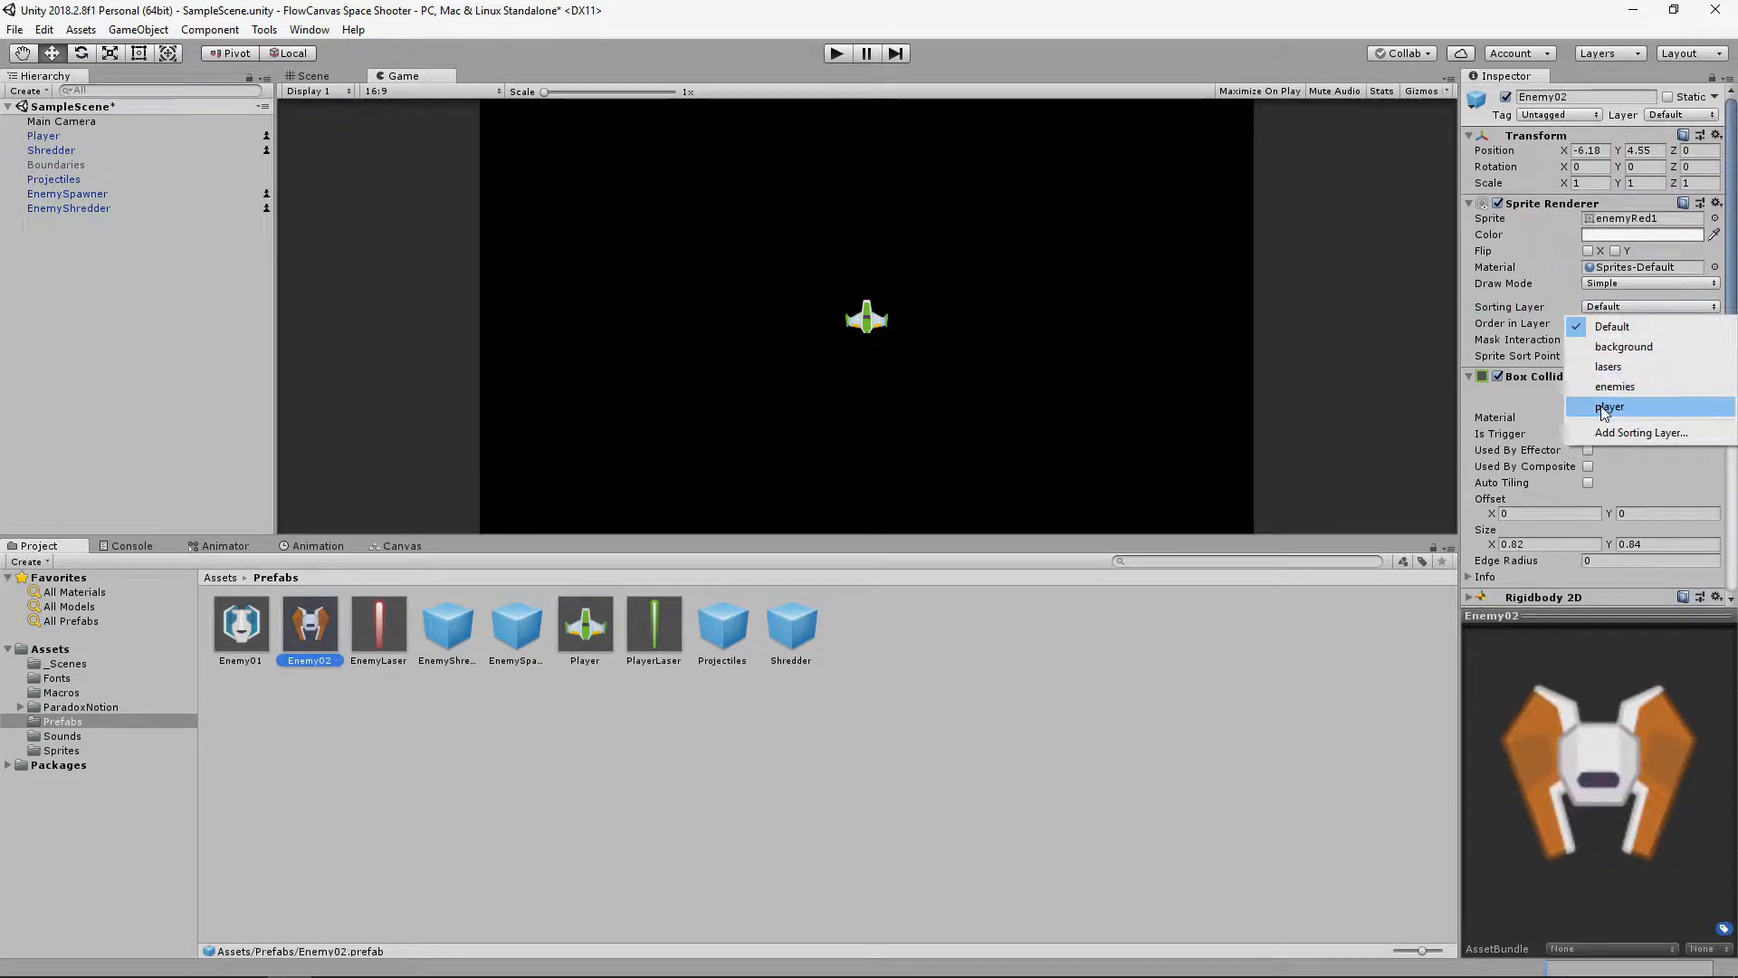
left_click(1604, 387)
left_click(241, 625)
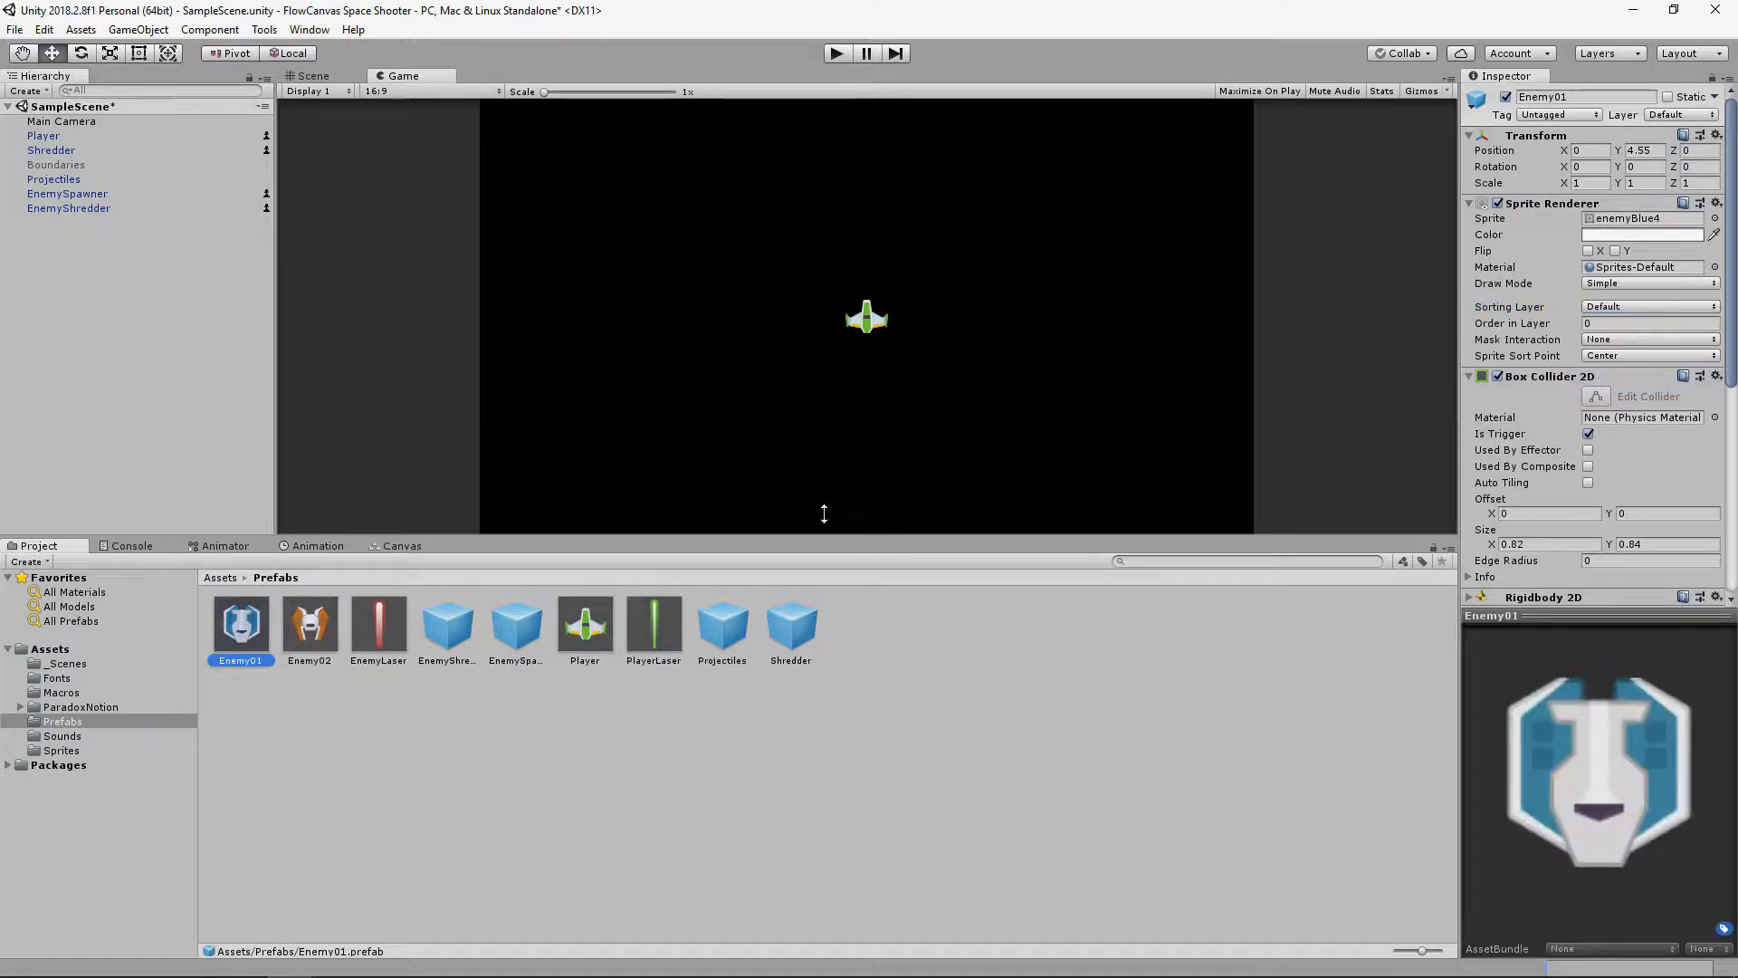
left_click(1626, 304)
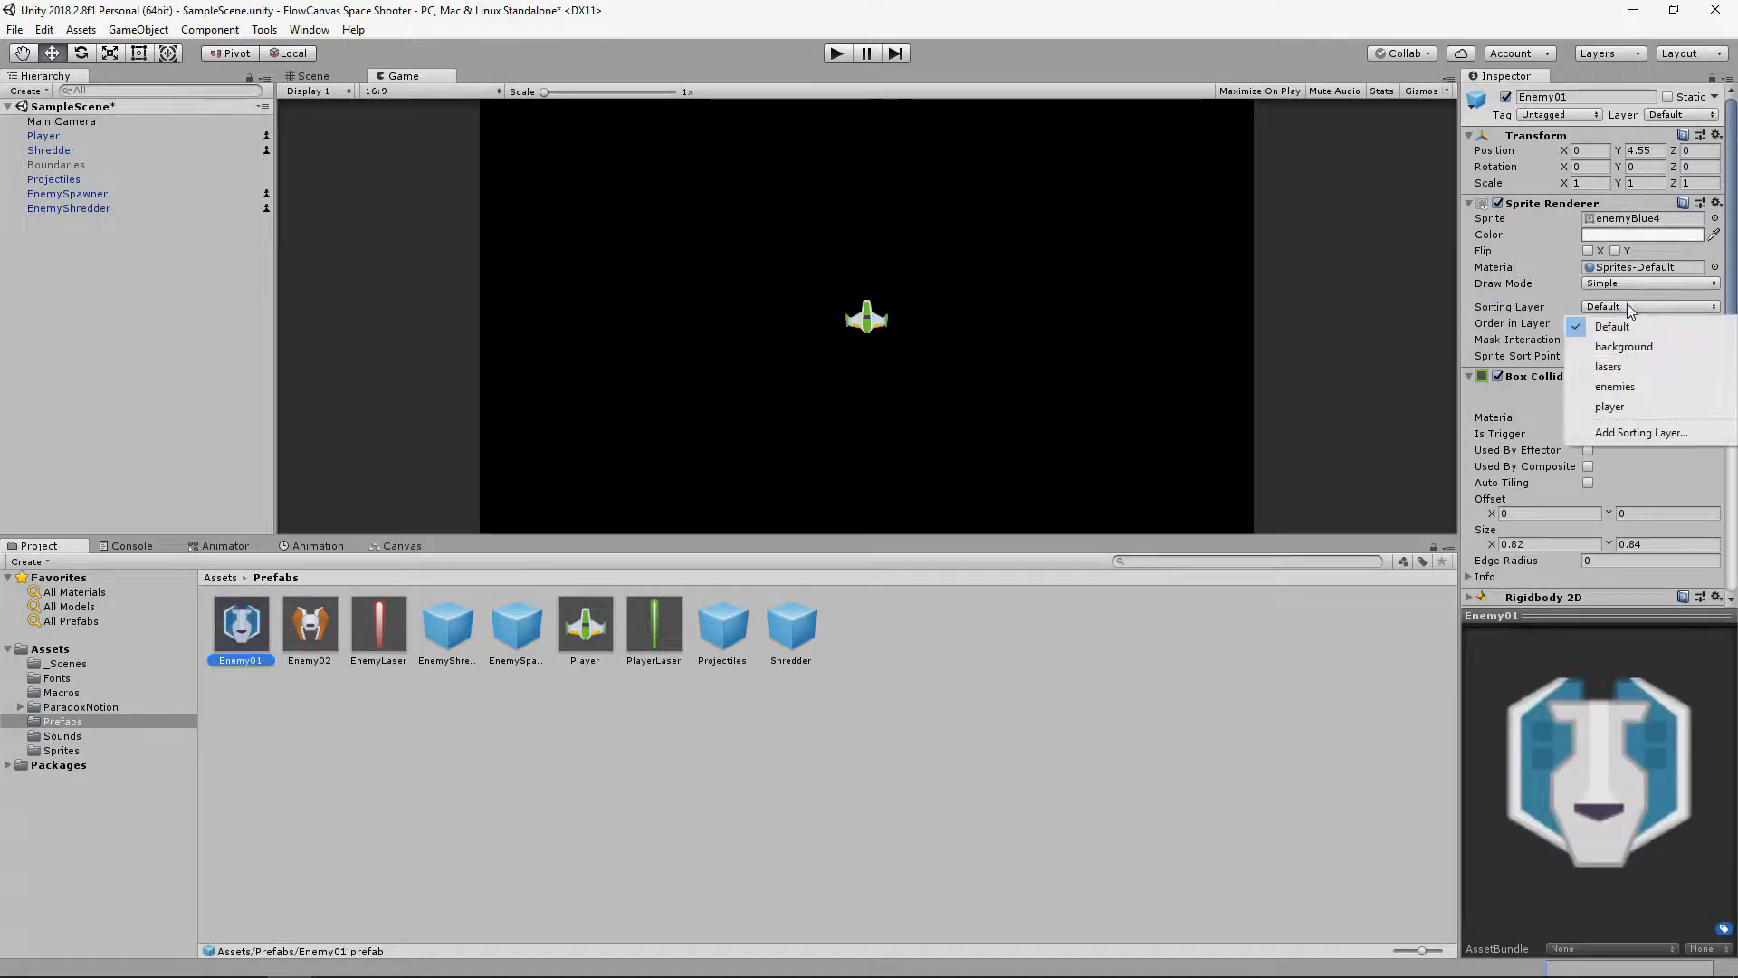
left_click(1620, 396)
left_click(916, 773)
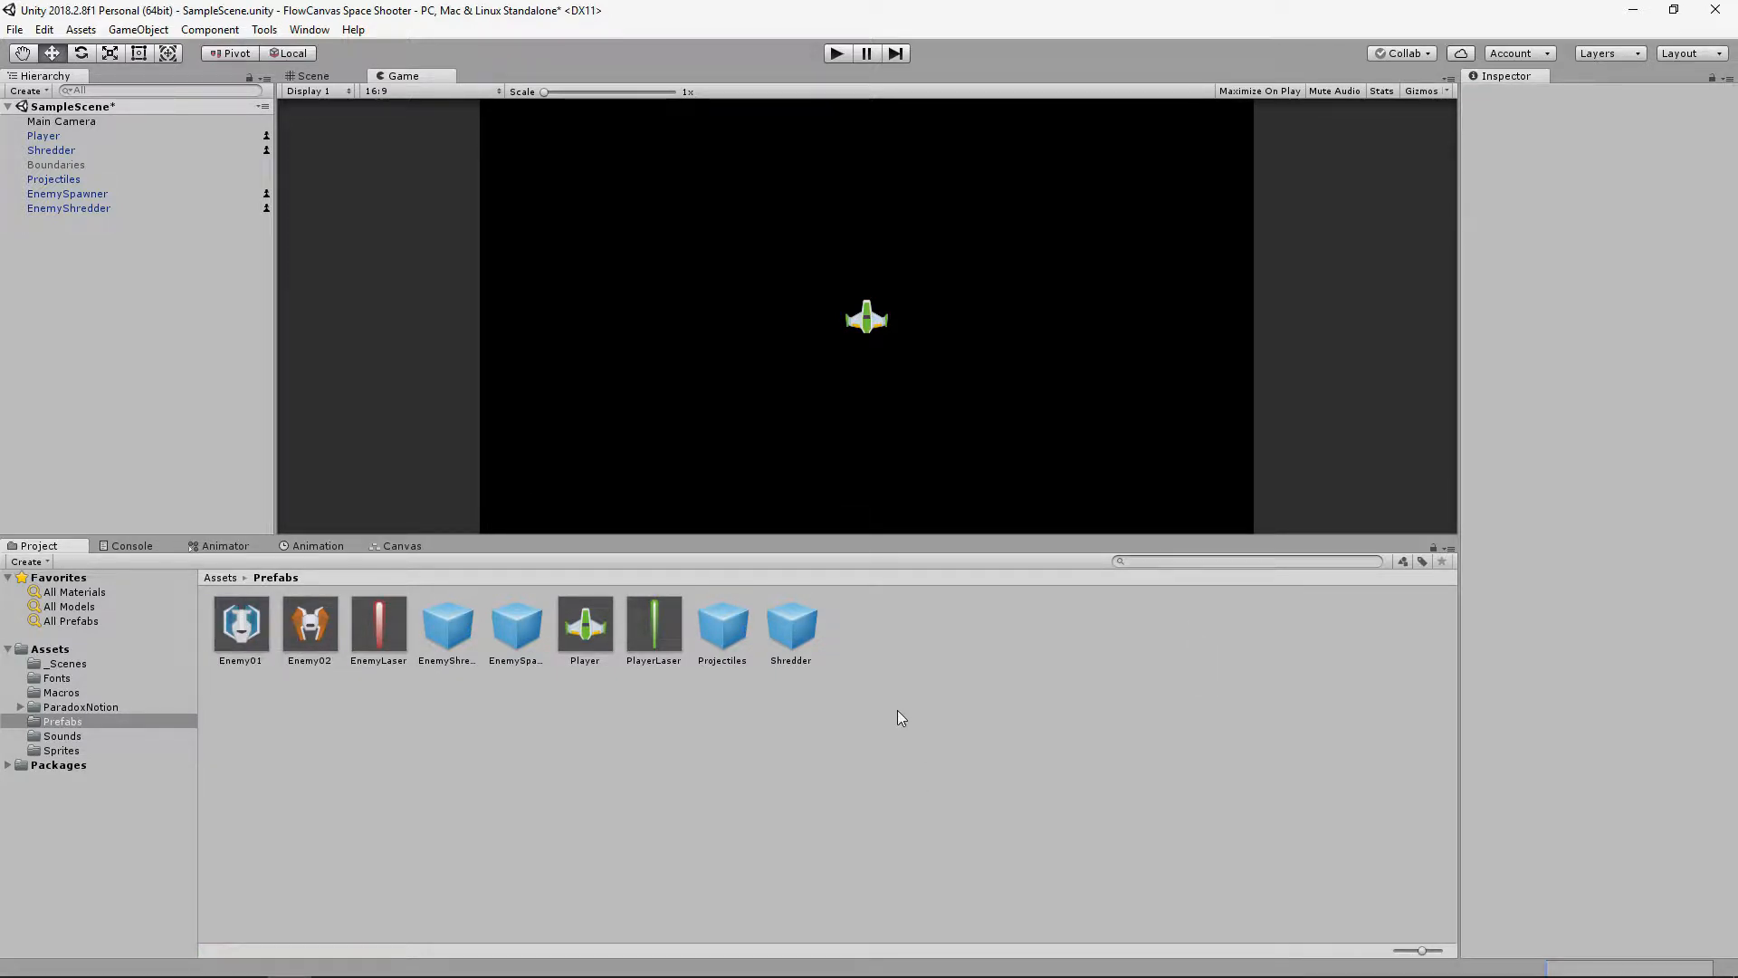
- Create a particle system in the scene and name it Starfield
right_click(62, 266)
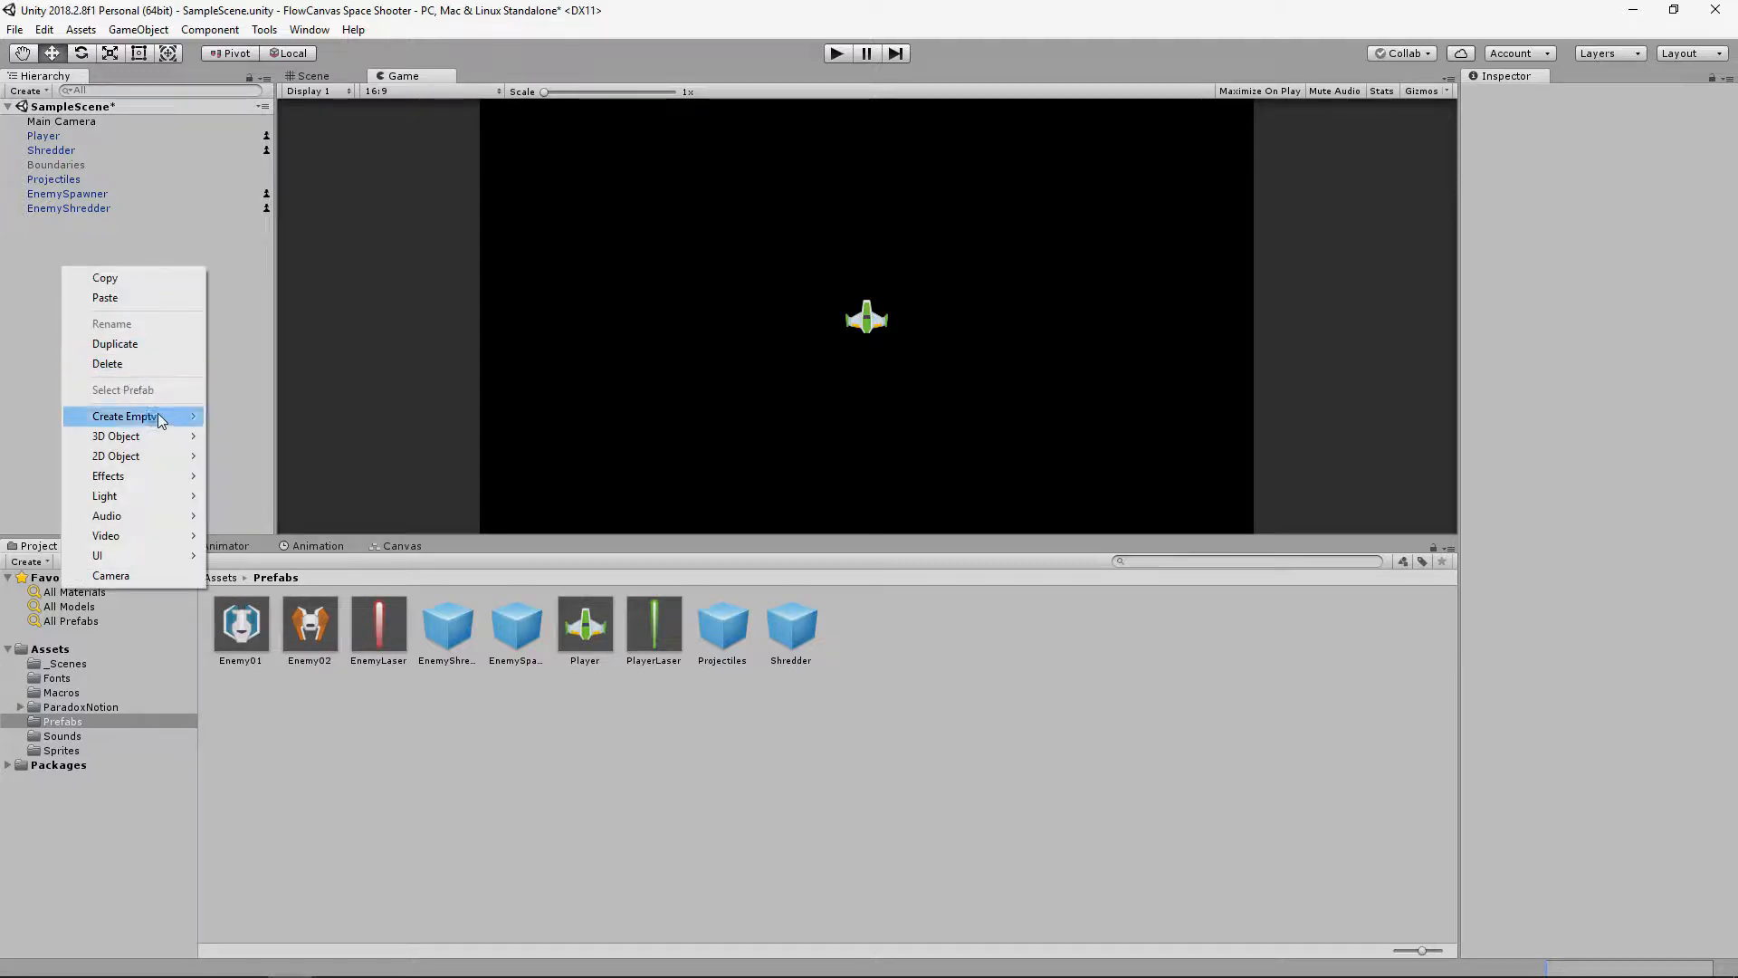
mouse_move(143, 476)
left_click(233, 477)
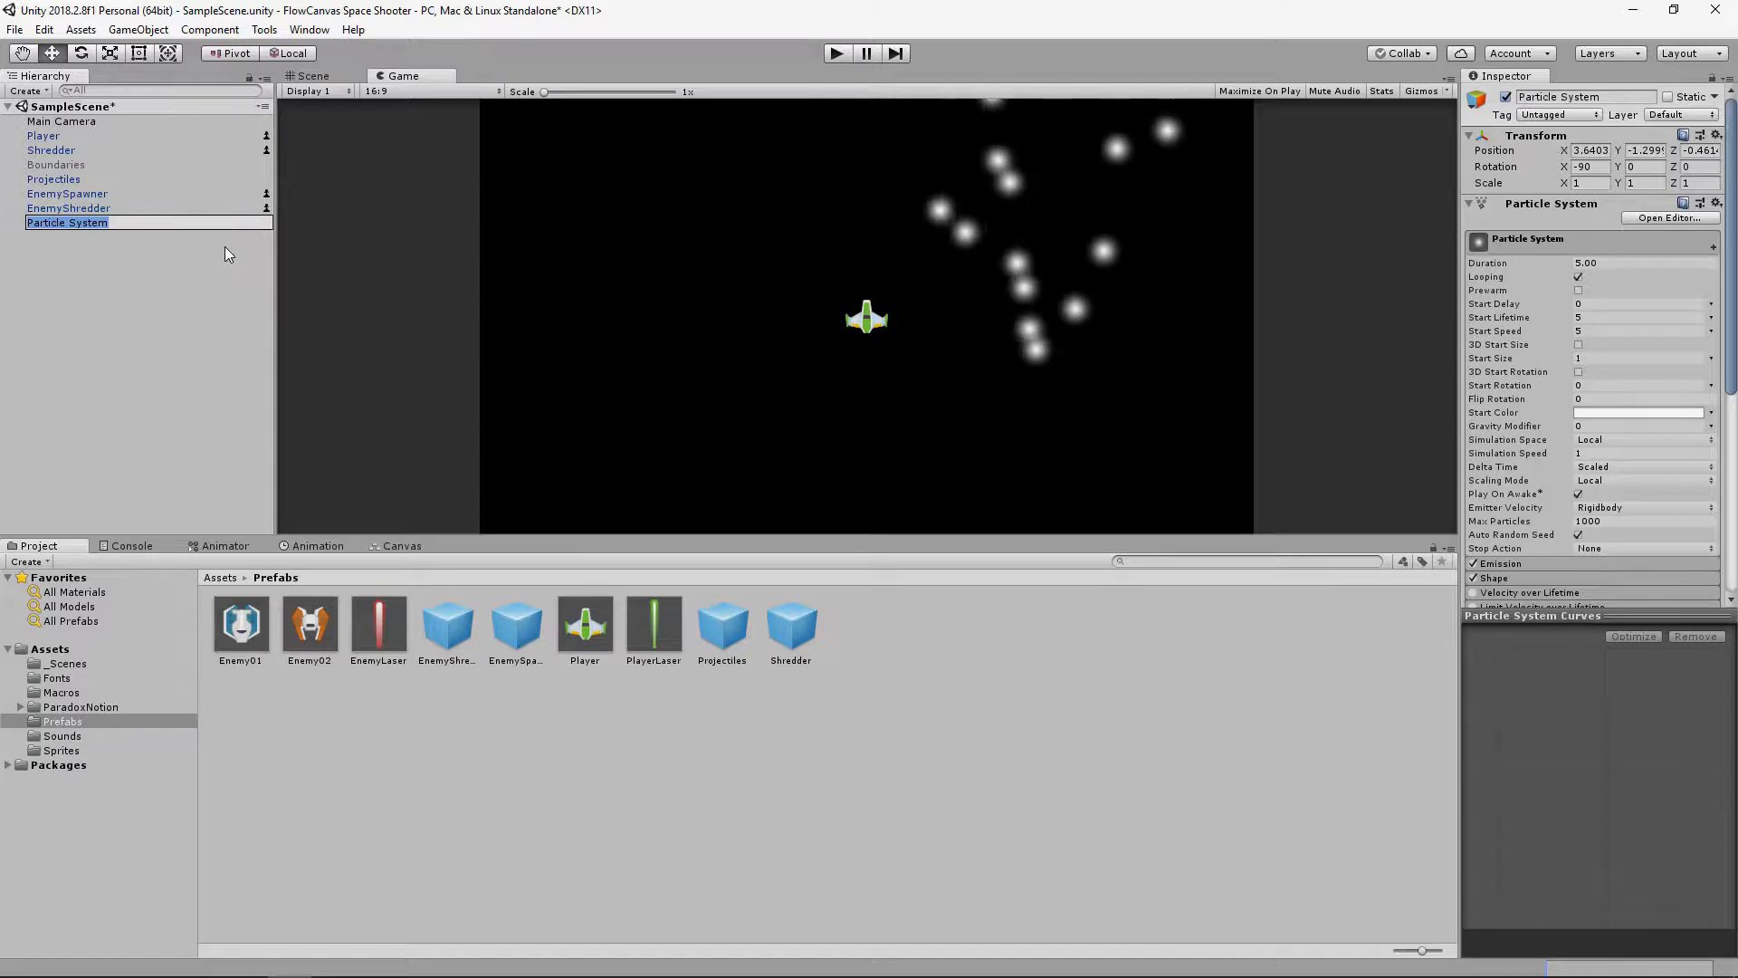
key("F2")
type("Starfield")
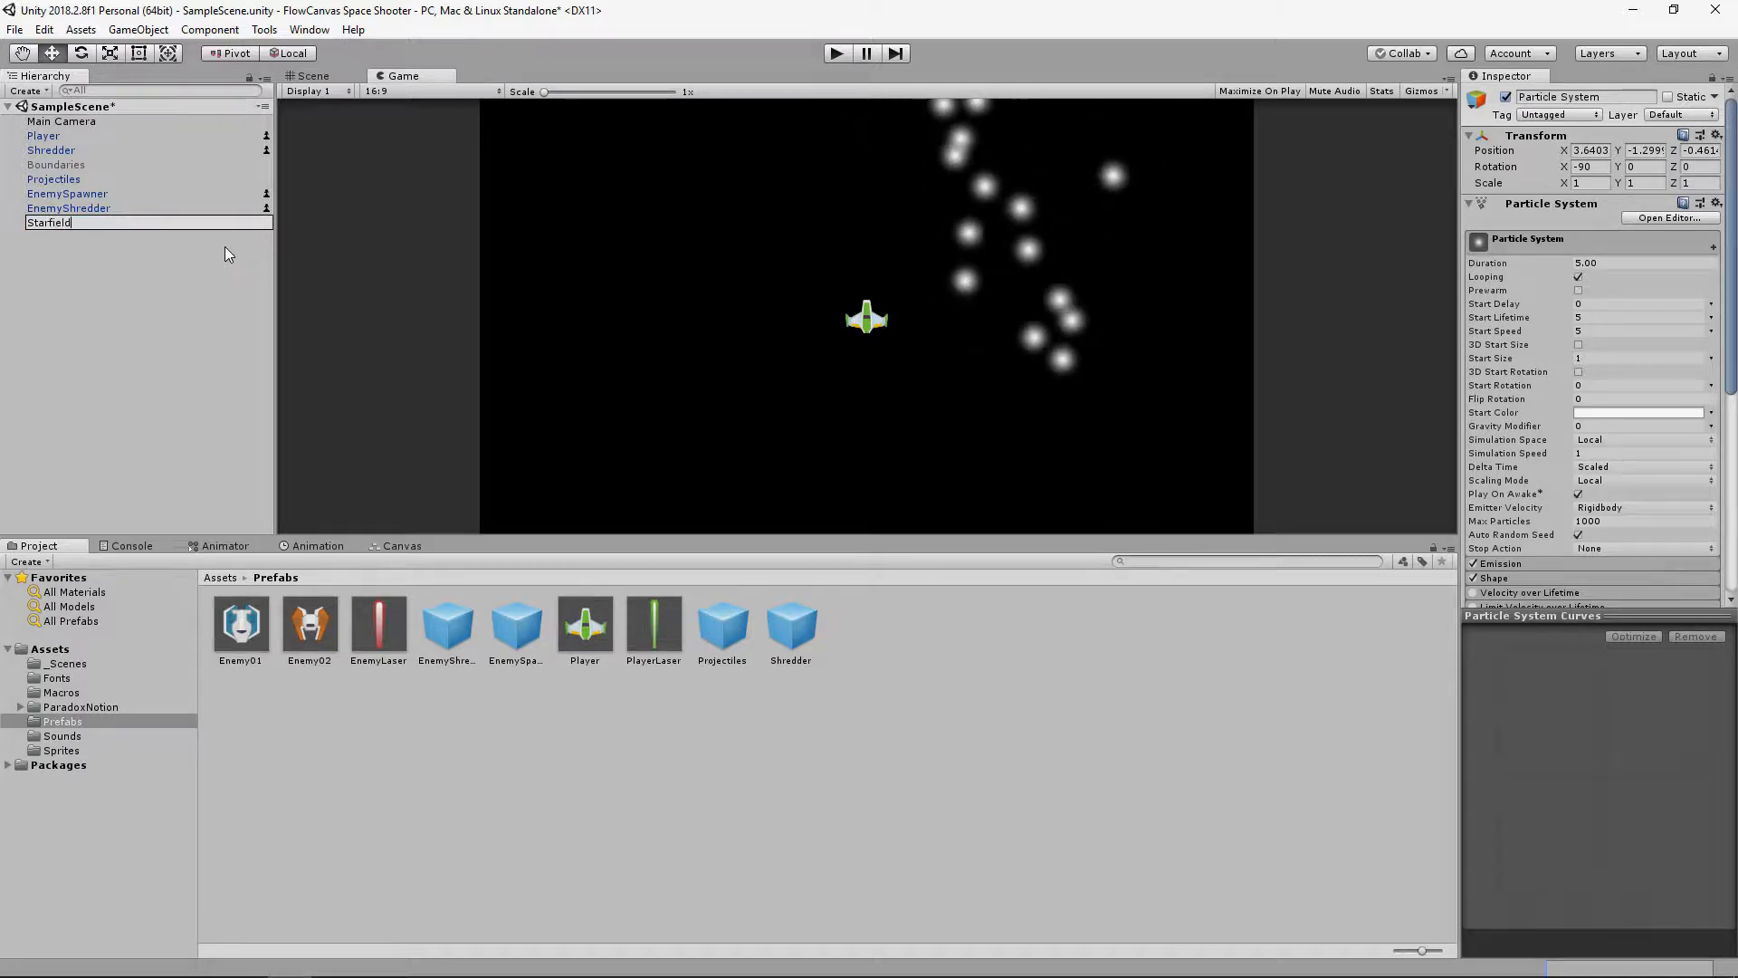
key("Return")
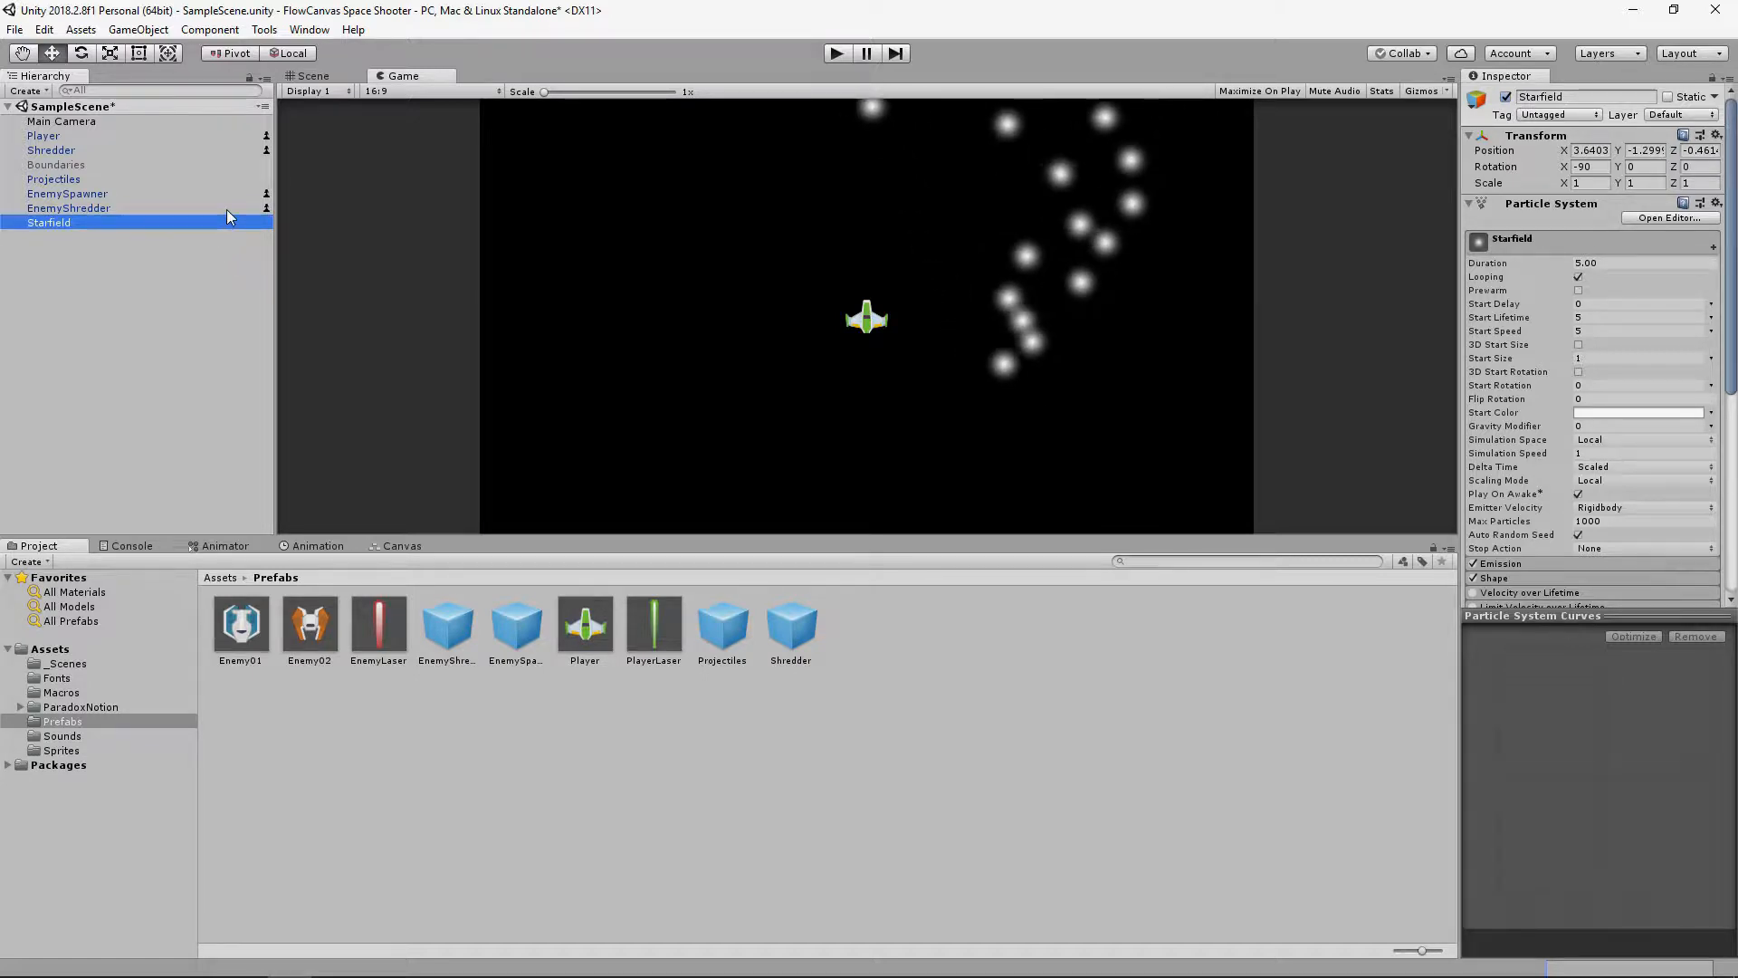
scroll(1613, 388, "down", 3)
scroll(1613, 388, "down", 3)
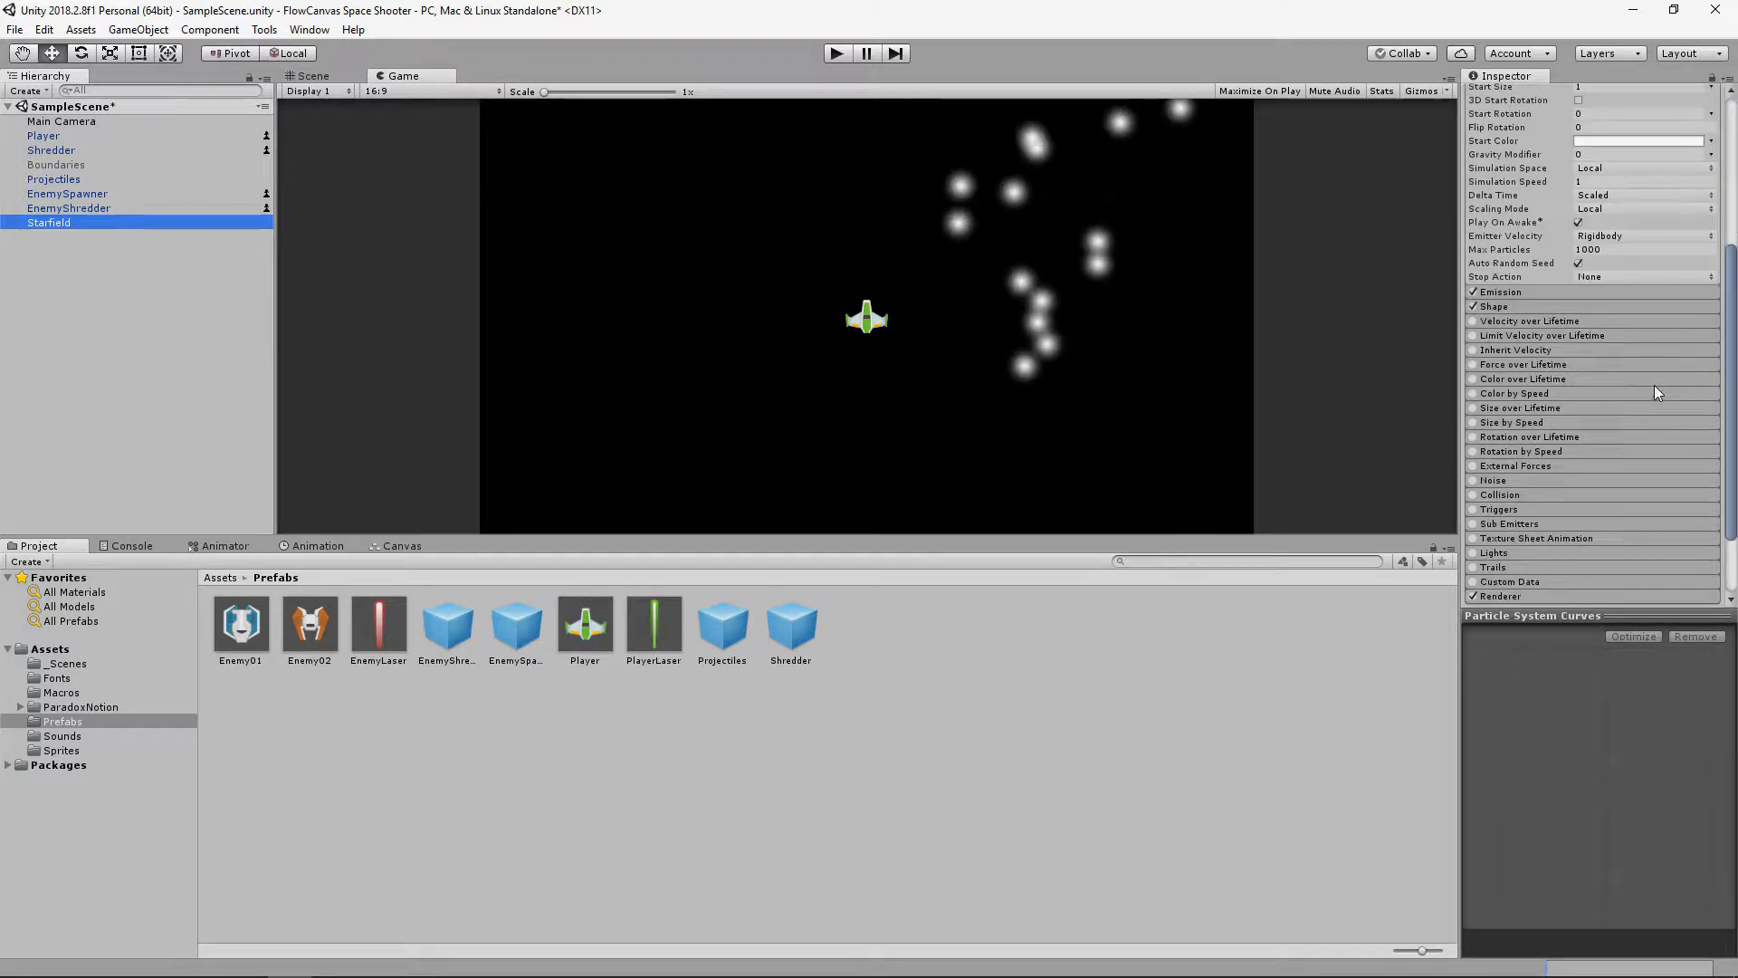
scroll(1652, 380, "up", 4)
scroll(1652, 381, "down", 4)
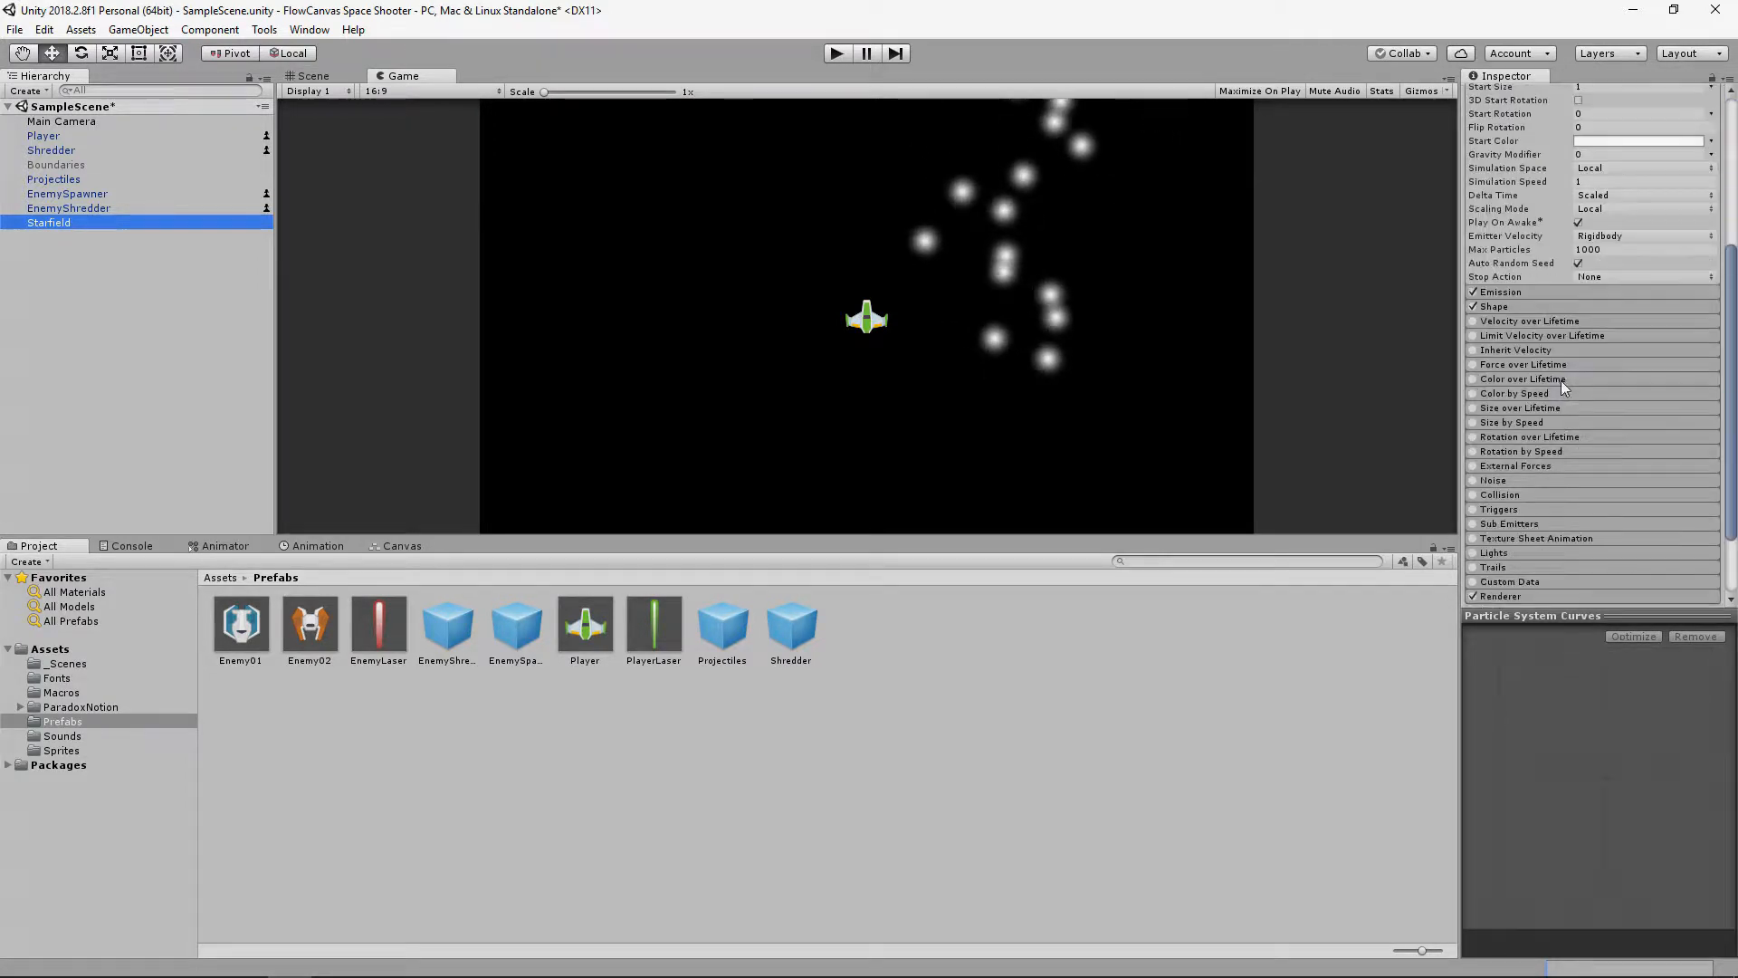
- Create a material named starfield in the Assets folder
left_click(50, 648)
right_click(744, 668)
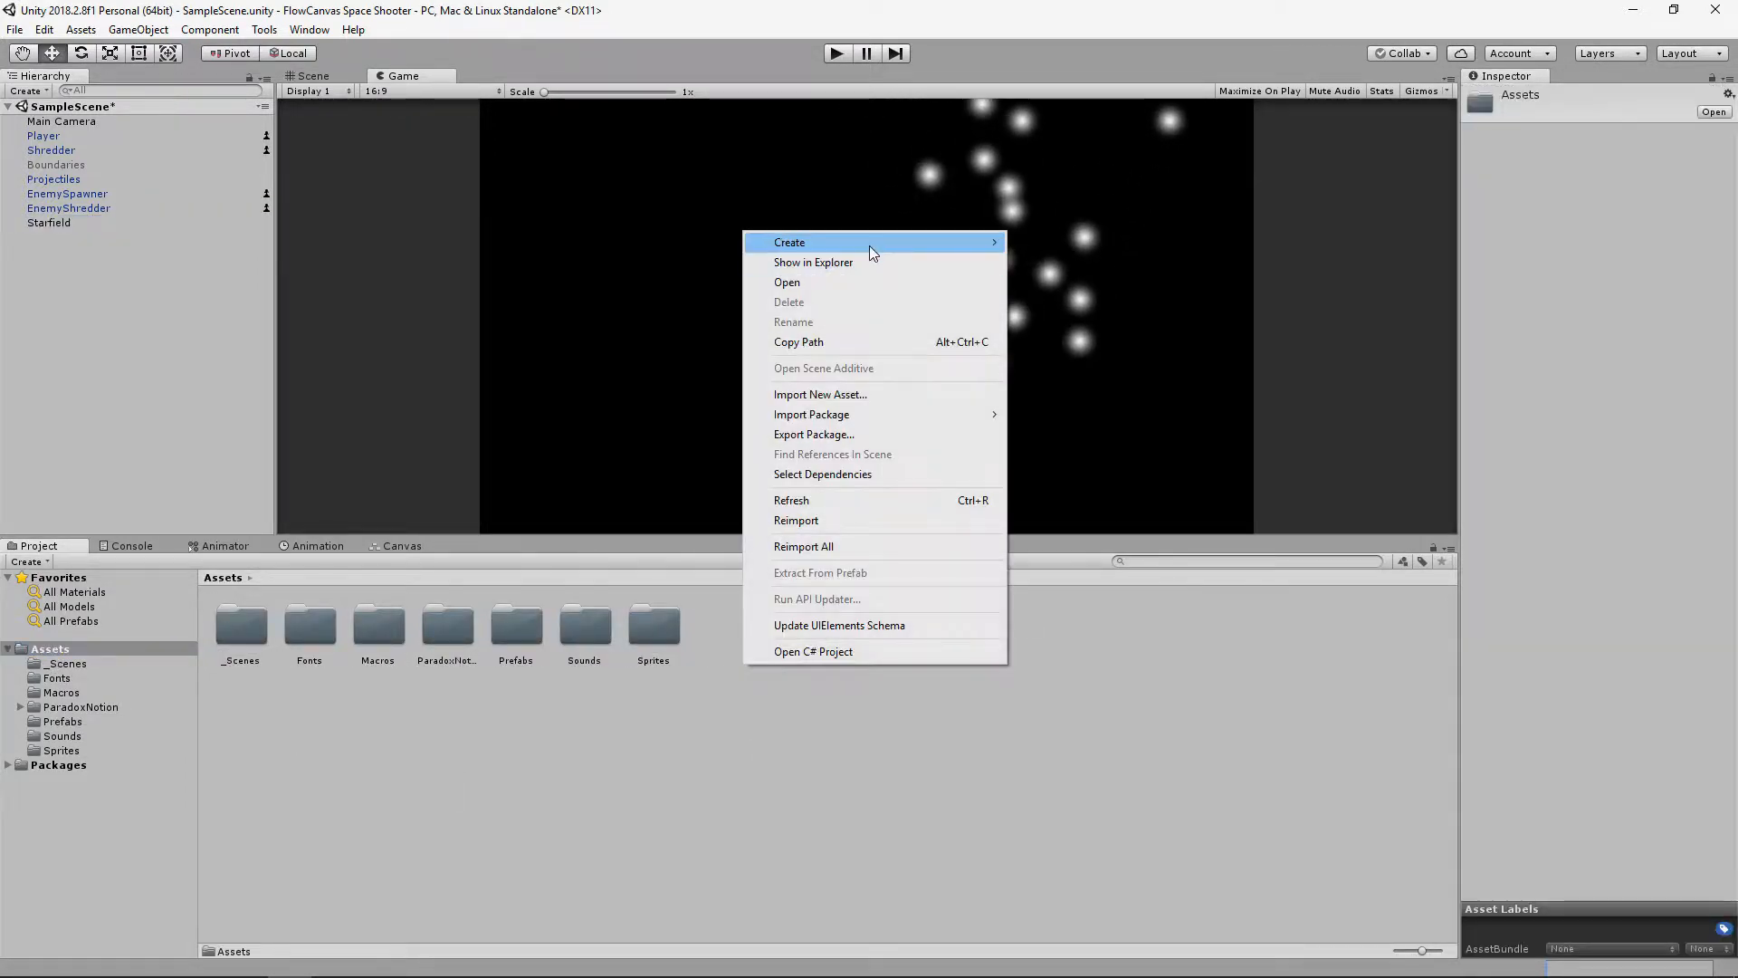
mouse_move(867, 244)
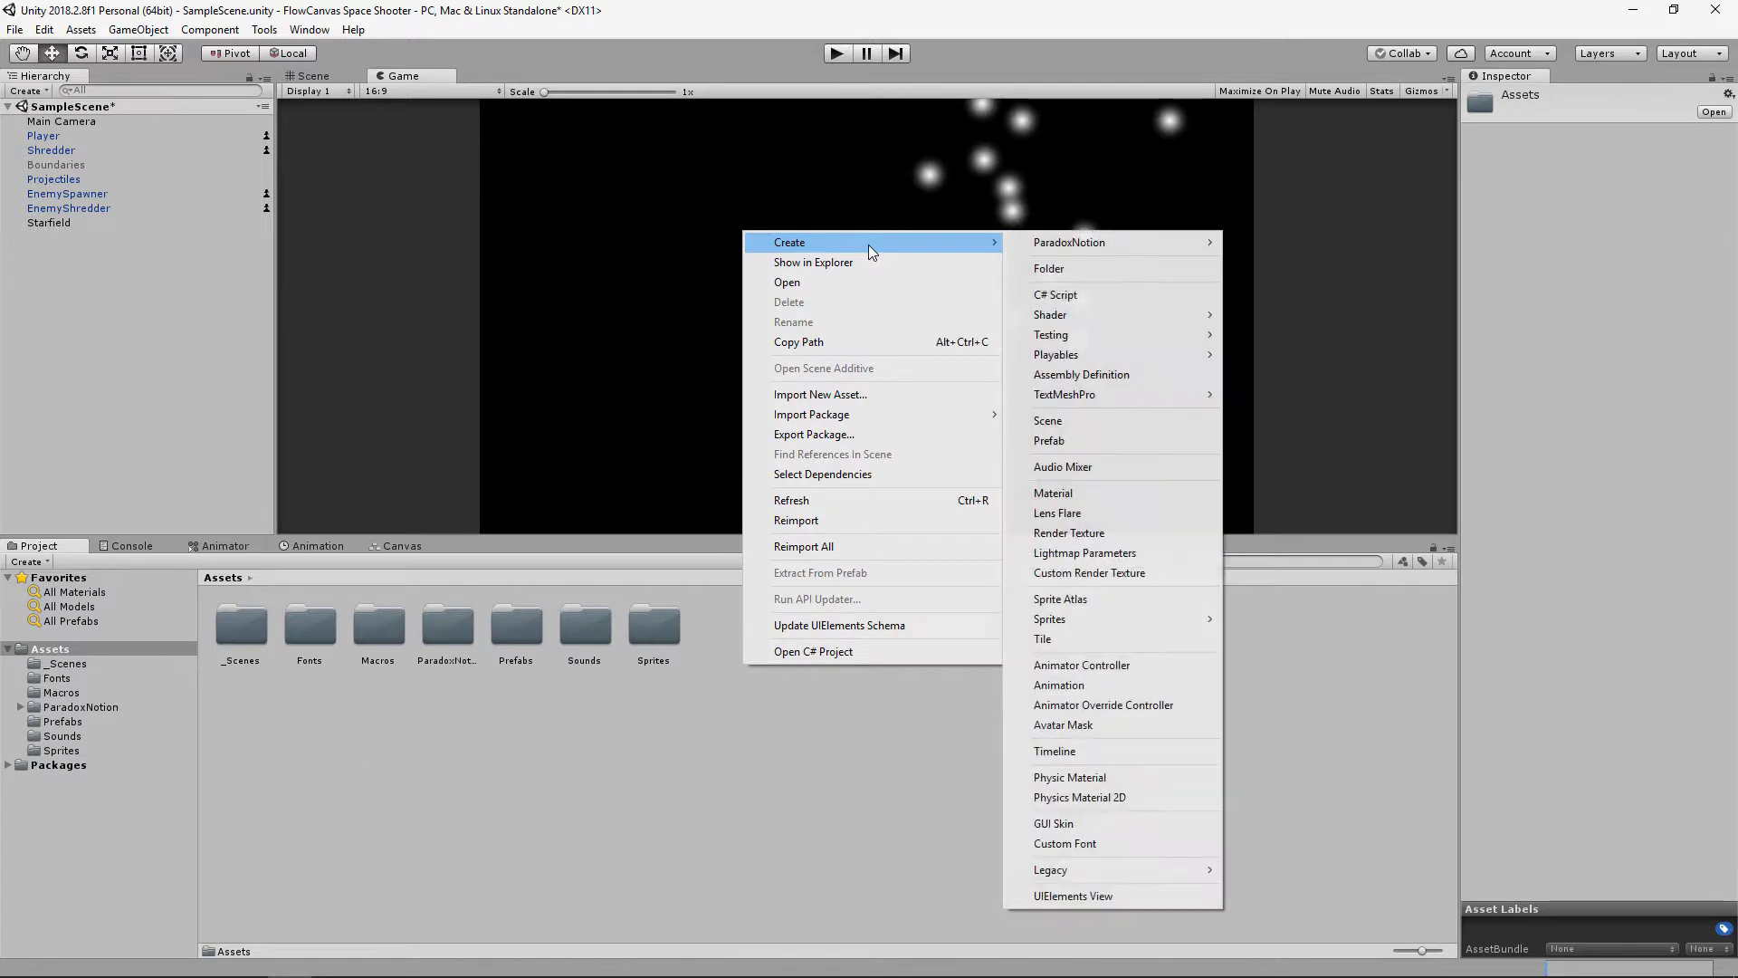
left_click(1079, 496)
type("star")
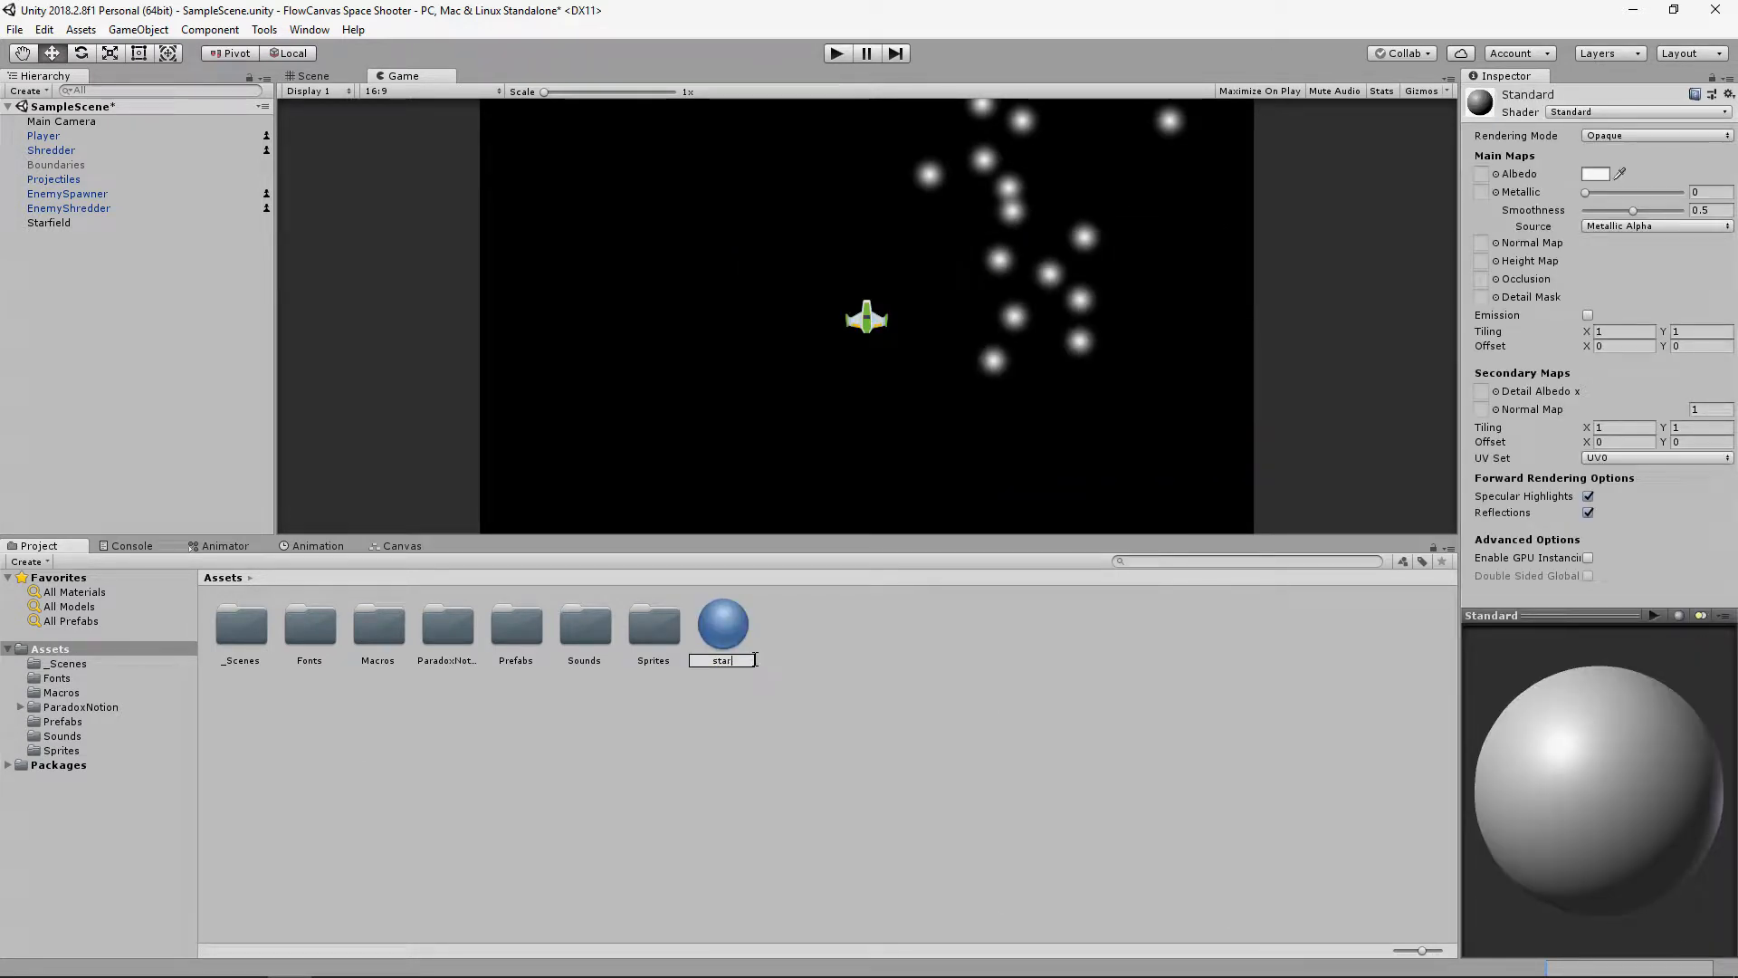
type("field")
key("Return")
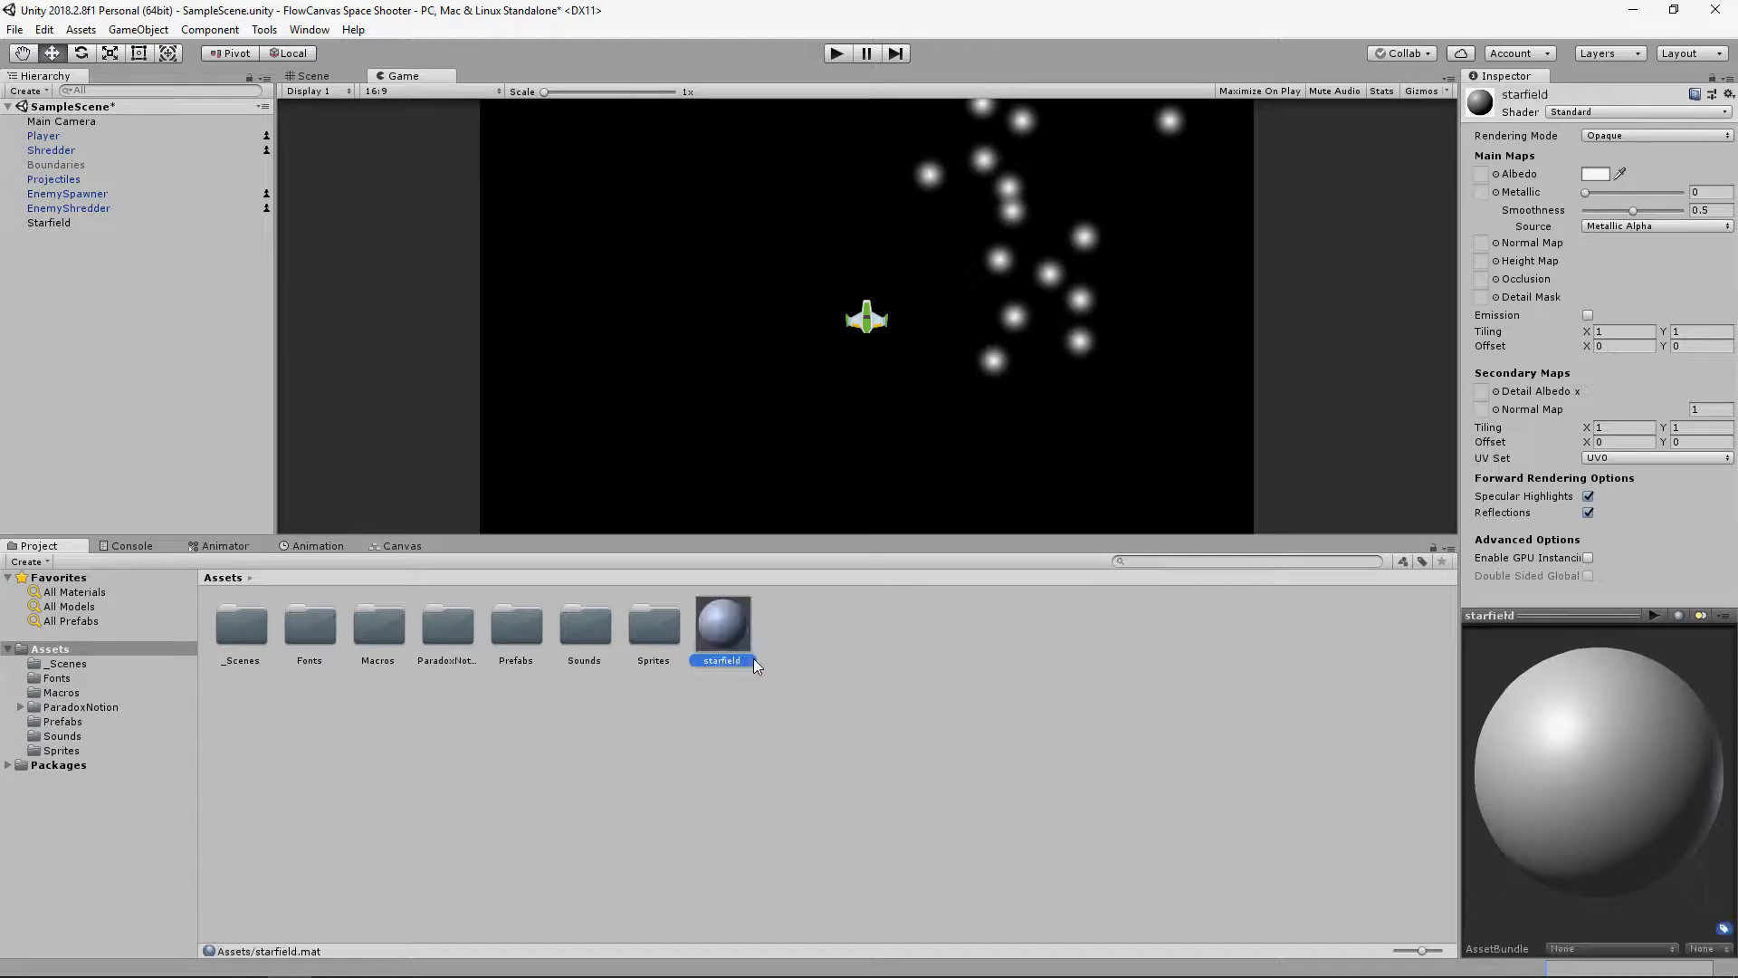
- Give the starfield material the star1 sprite as its albedo texture and switch its shader to Particles/Additive
left_click(61, 750)
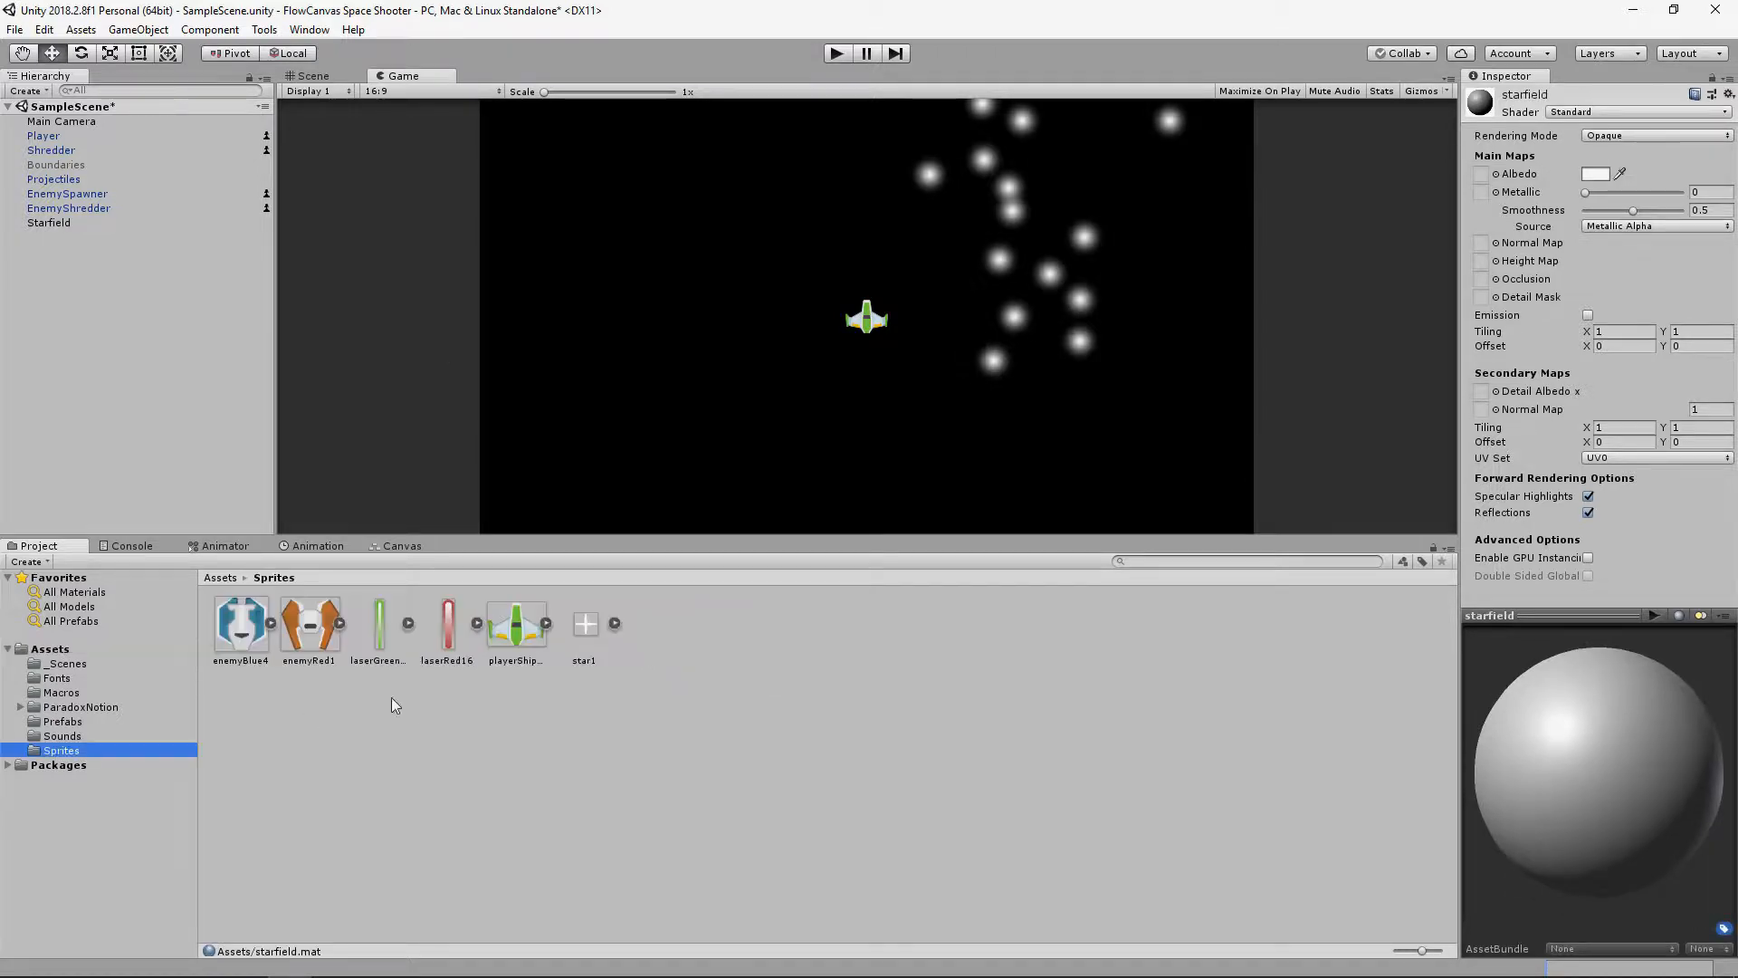
left_click(1218, 403)
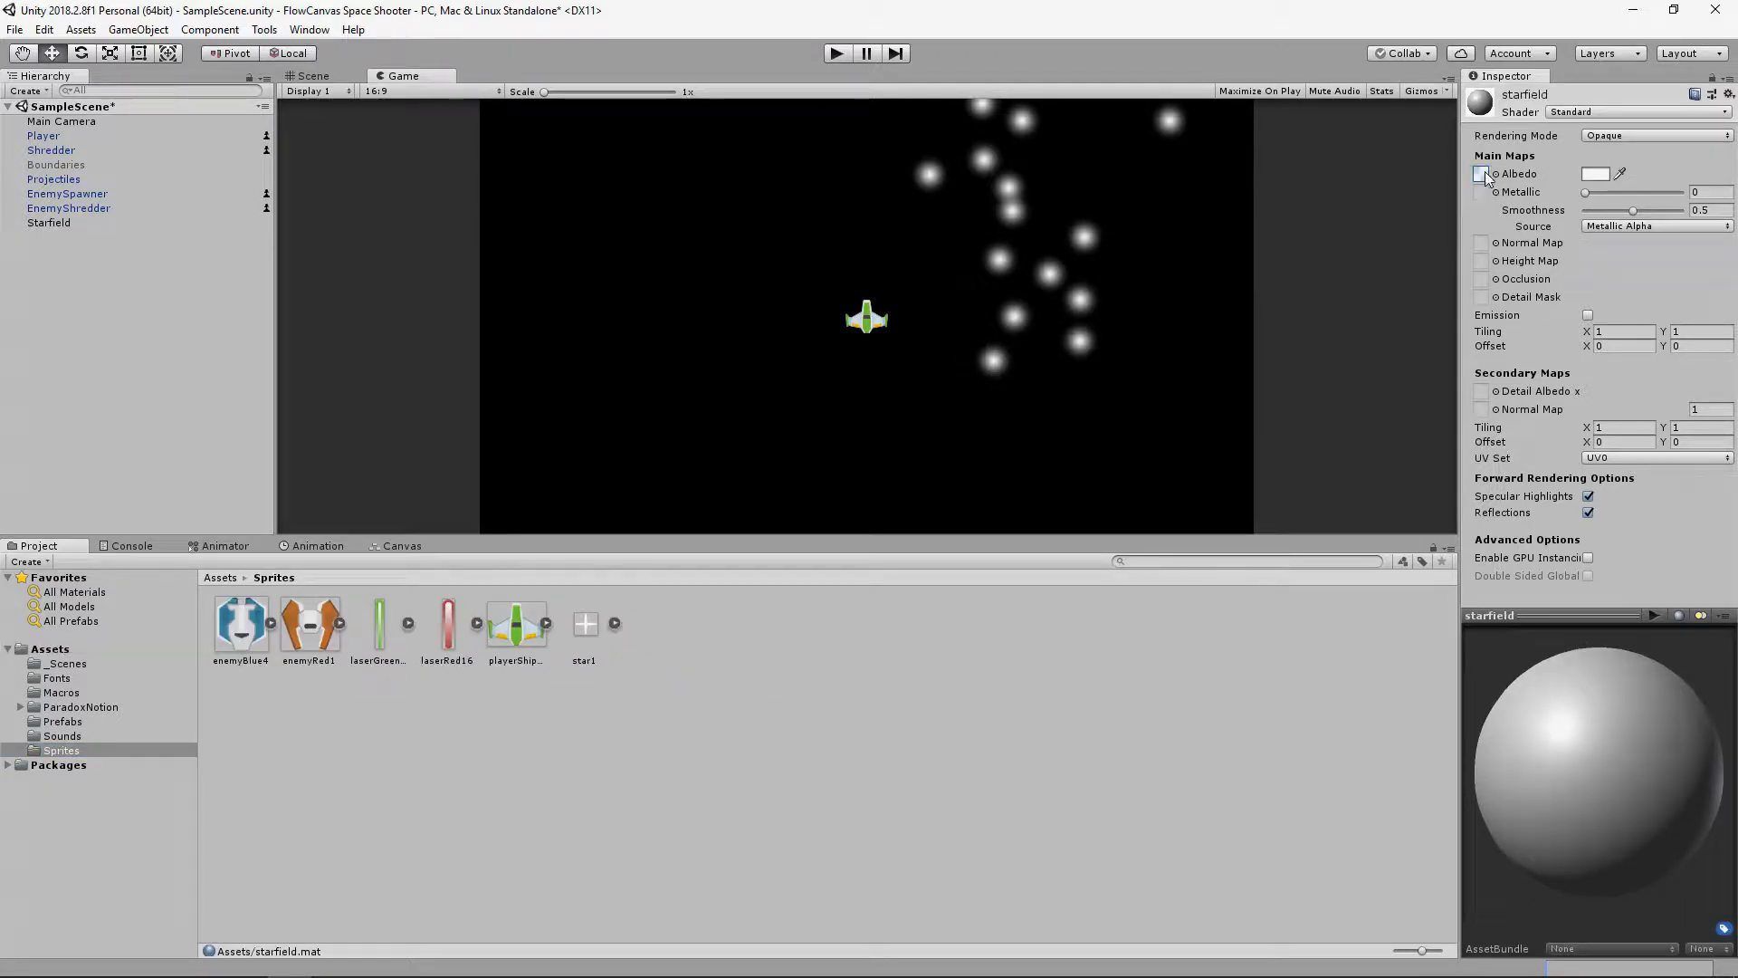
left_click(1629, 112)
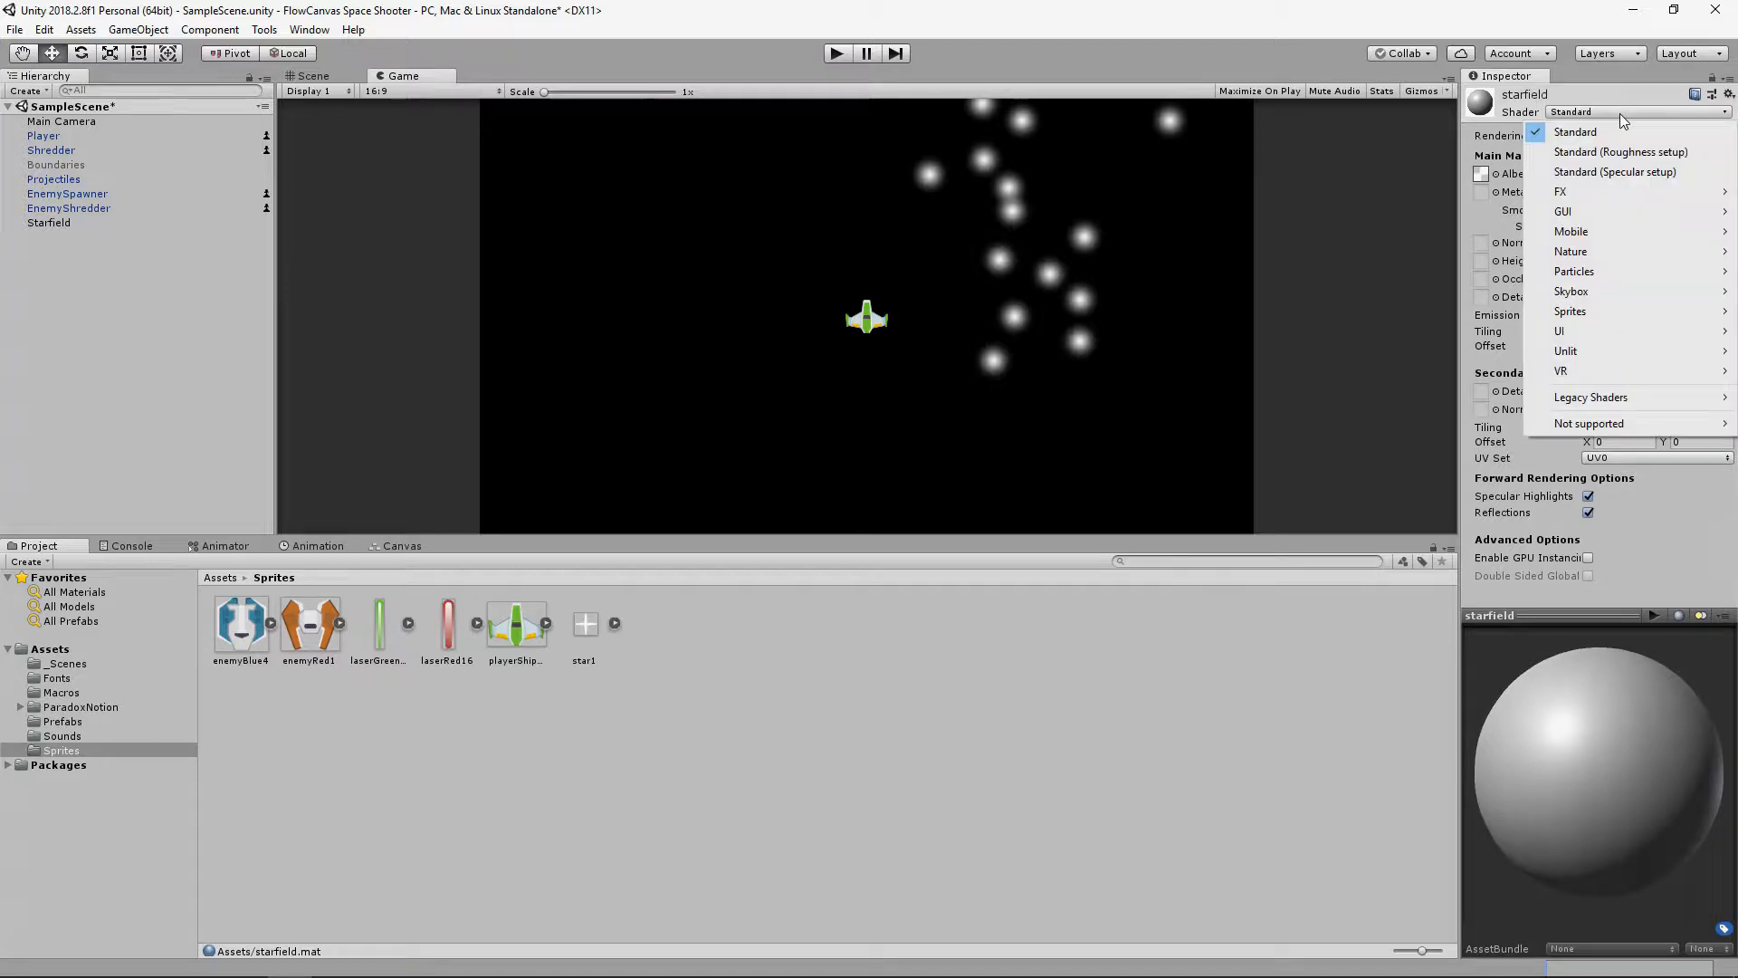
mouse_move(1587, 270)
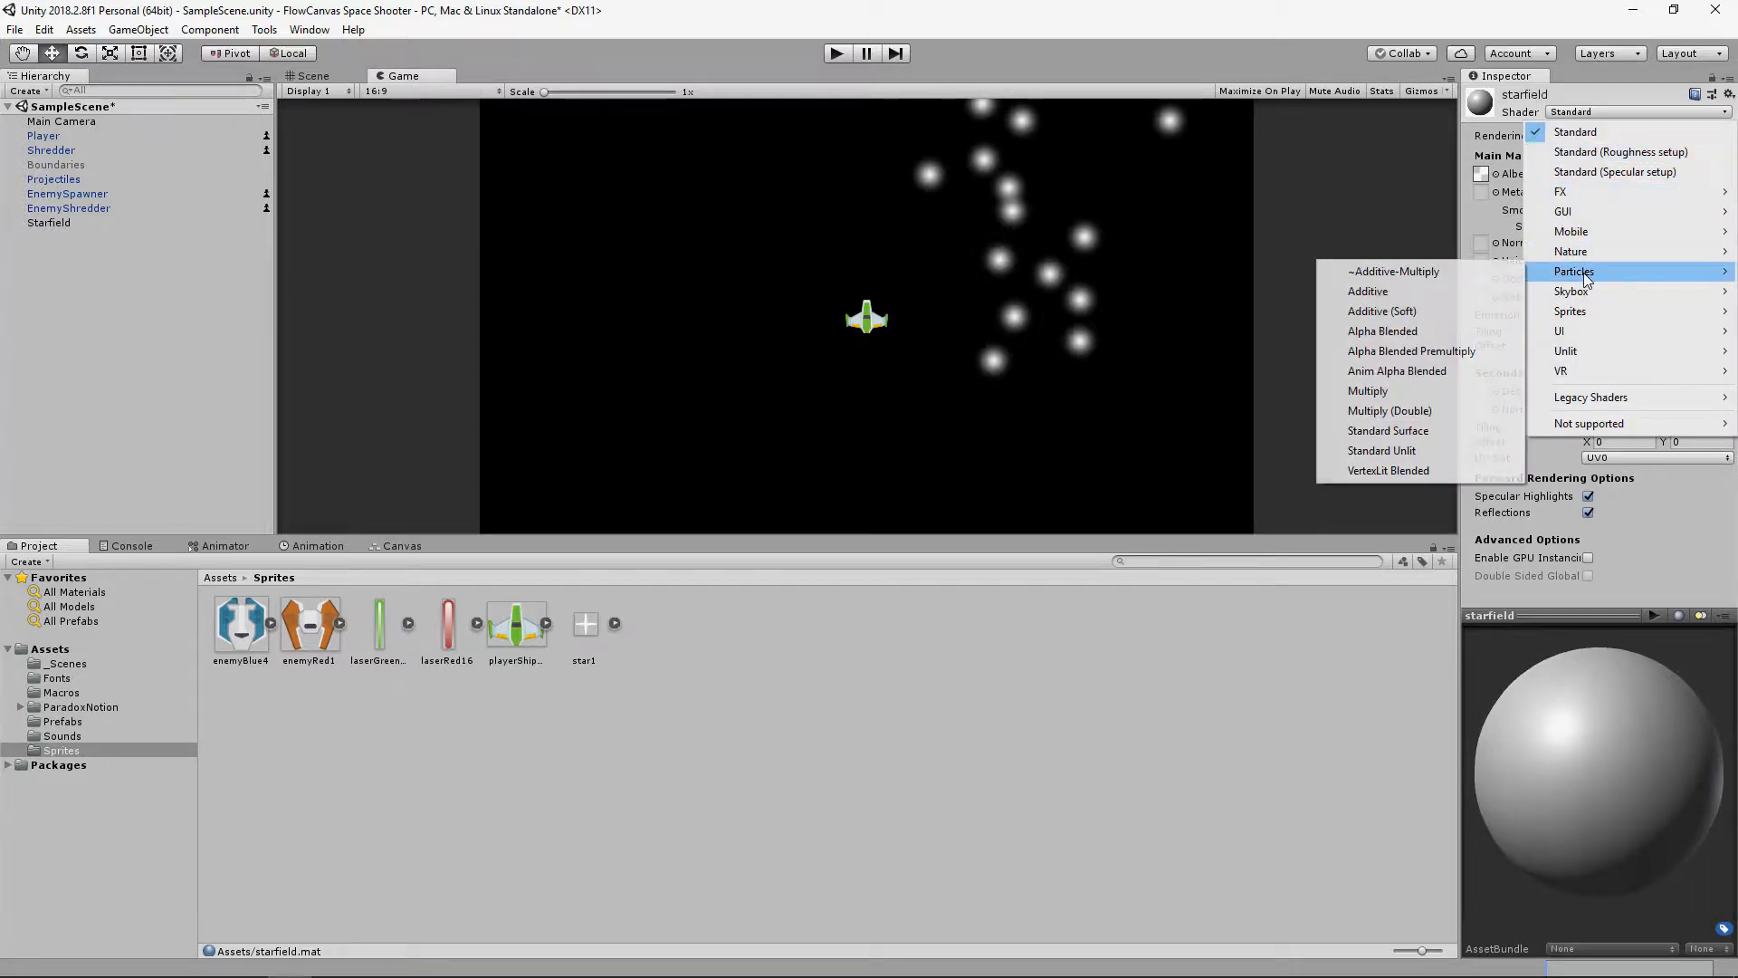
left_click(1440, 289)
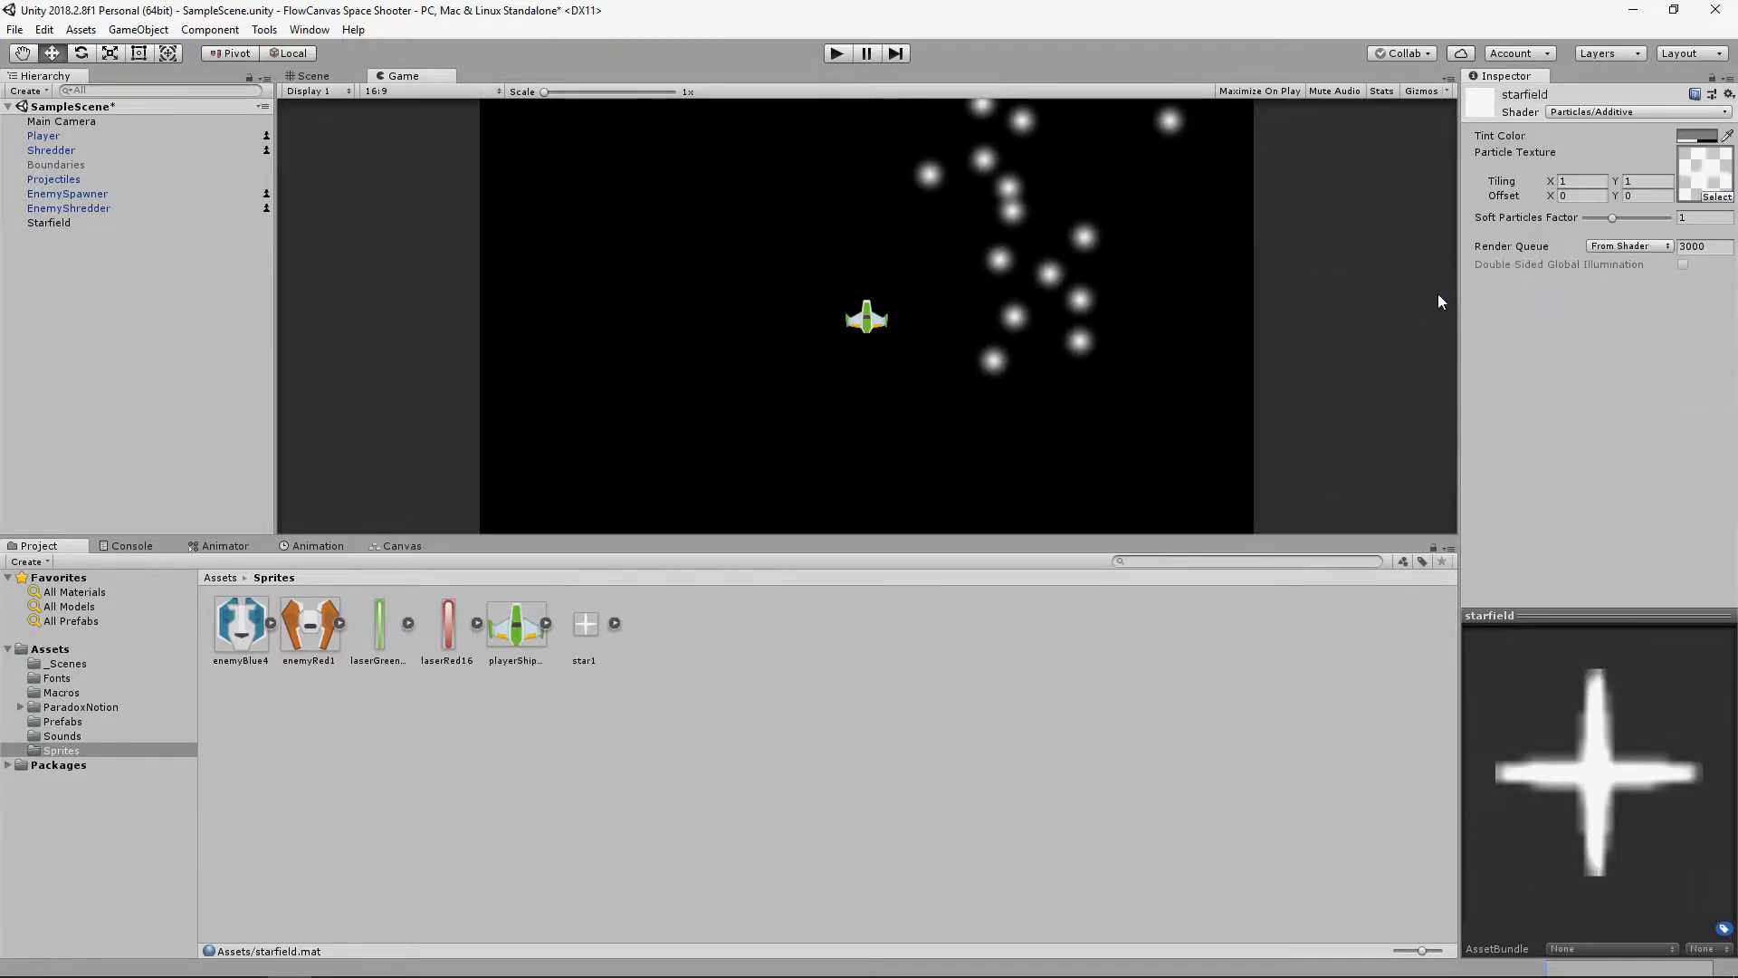
- Assign the starfield material from the Assets folder to the Starfield particle system's Renderer module
left_click(32, 649)
left_click(740, 648)
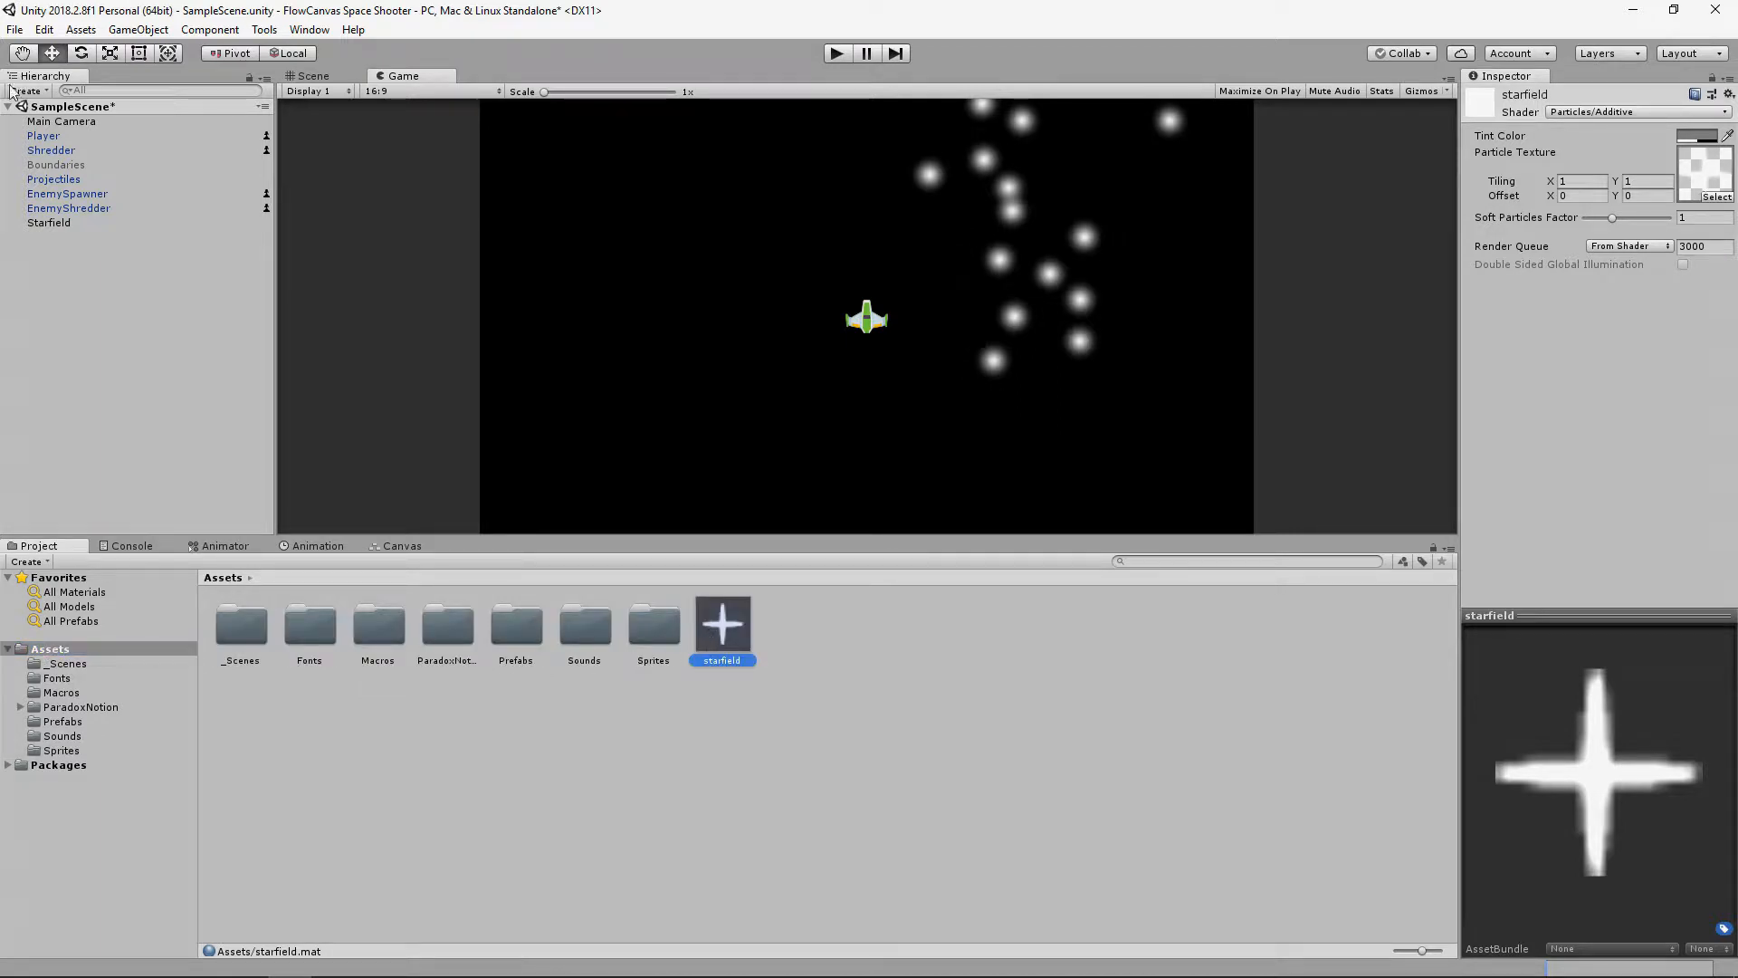
left_click(48, 225)
scroll(1583, 338, "down", 5)
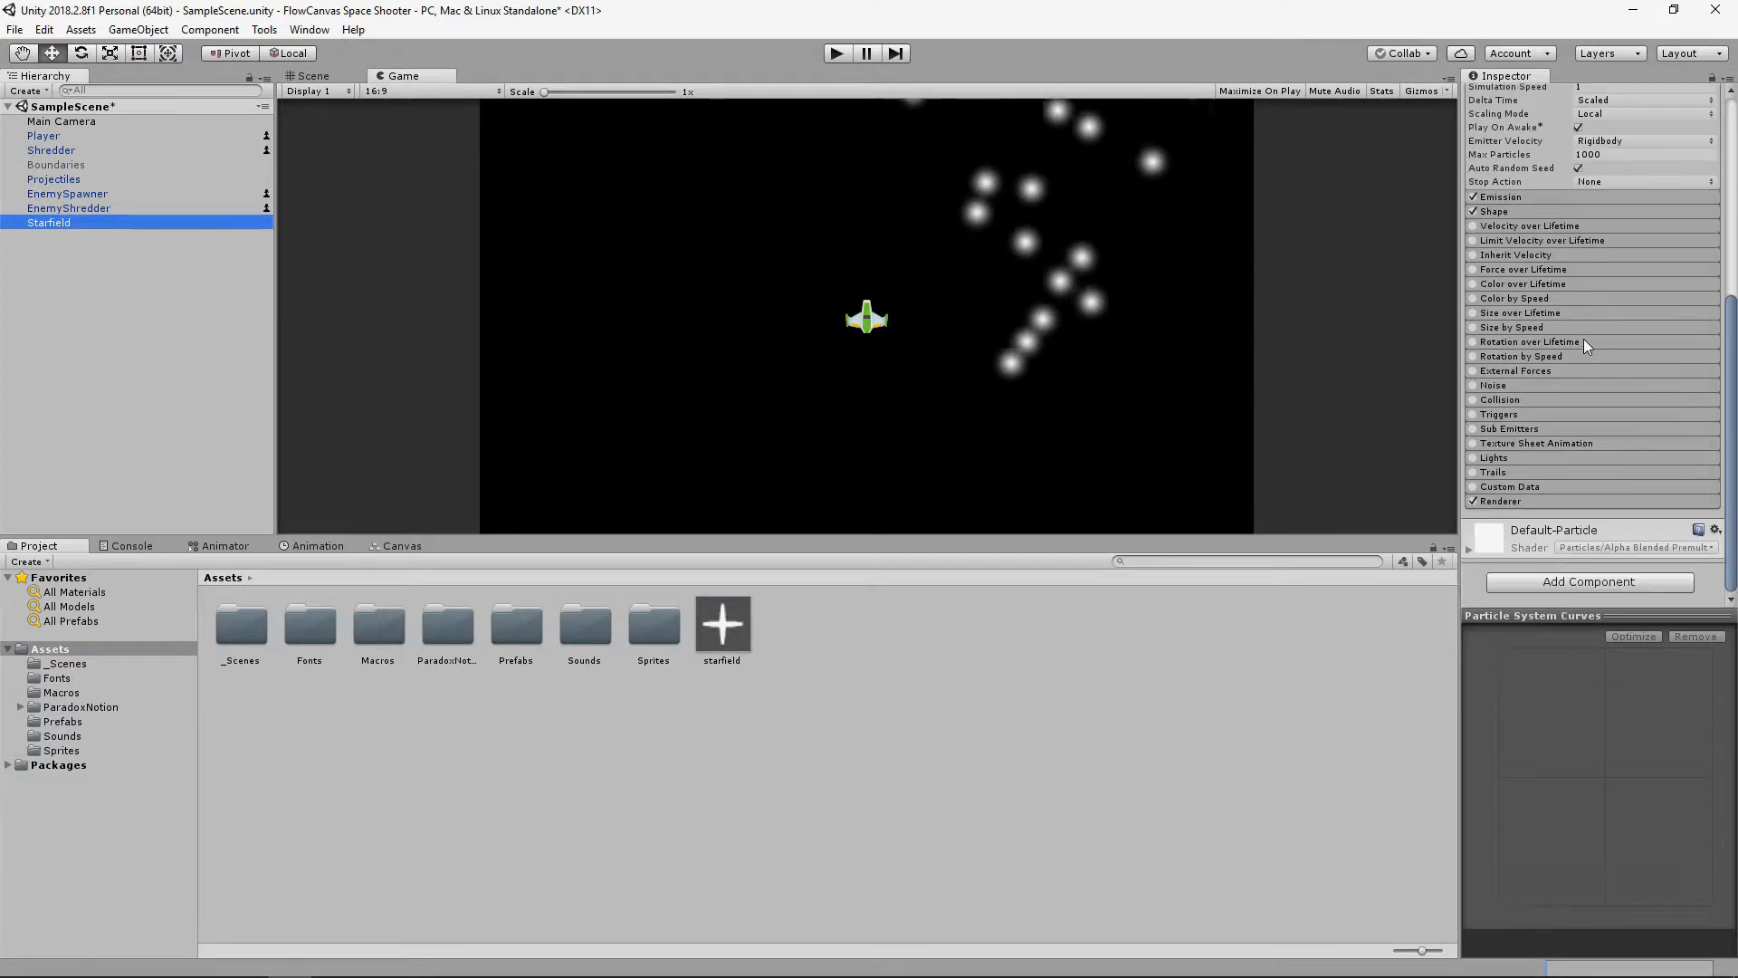
left_click(1528, 500)
scroll(1615, 425, "down", 3)
left_click_drag(726, 615, 1620, 249)
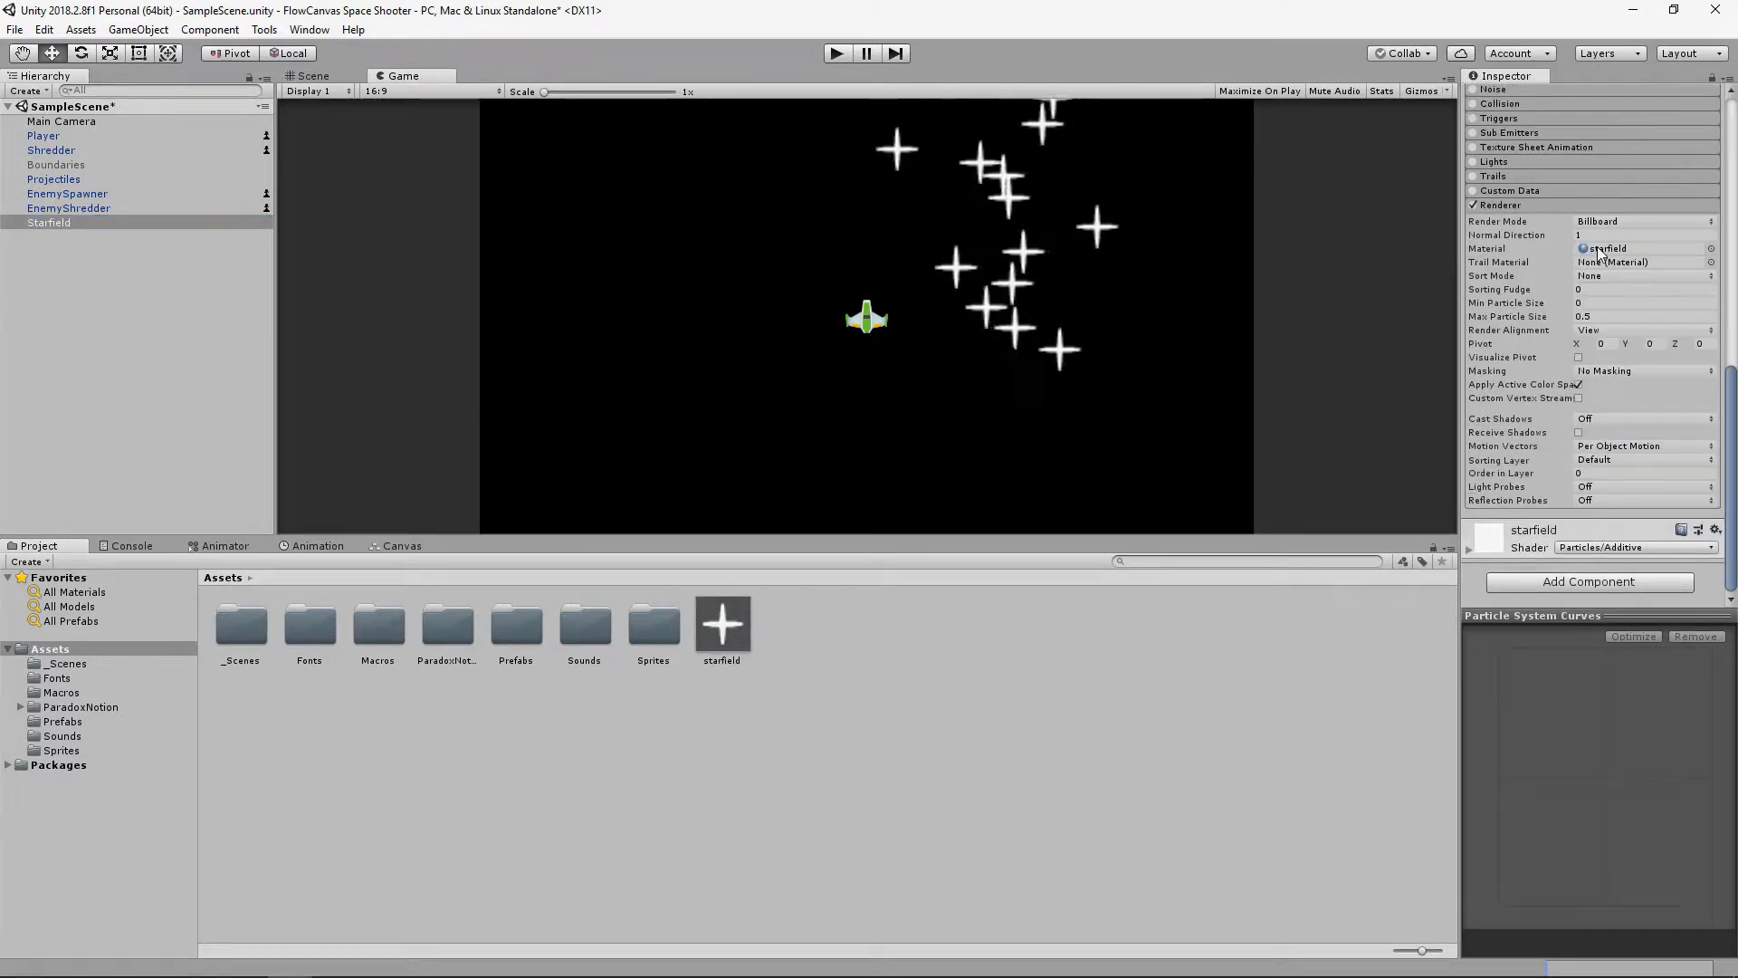
- Set the Starfield particle system's emitter shape to Box
scroll(1523, 207, "up", 8)
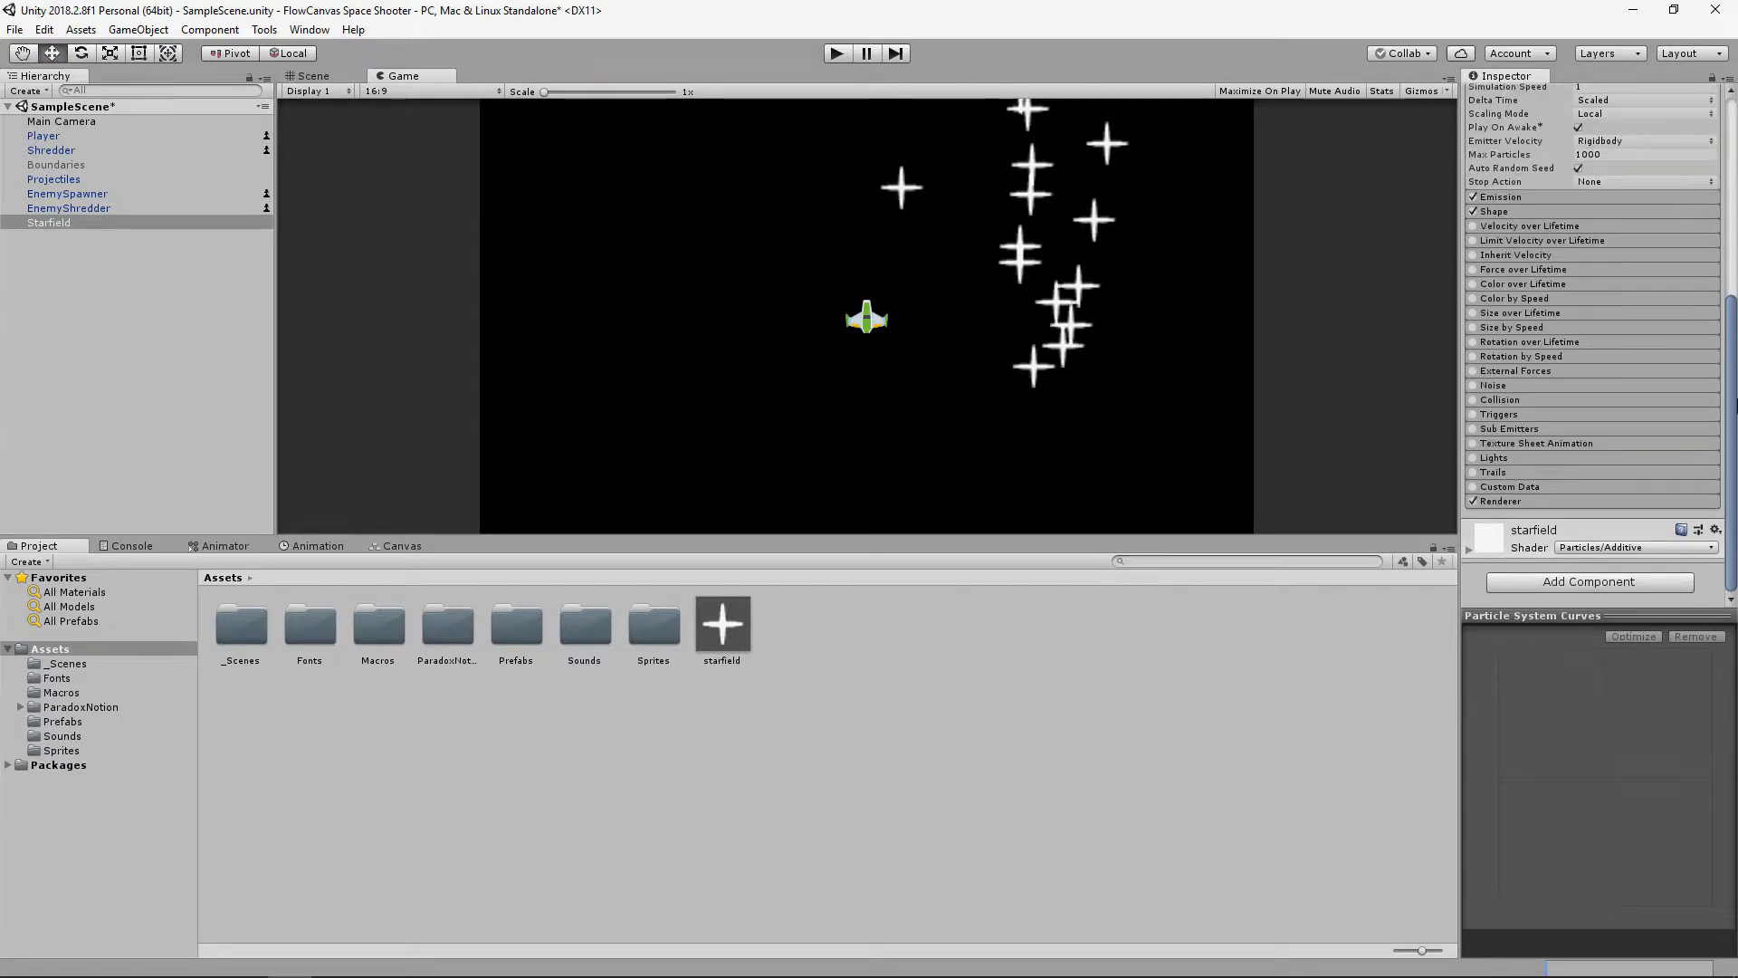
scroll(1632, 350, "up", 1)
left_click(1521, 429)
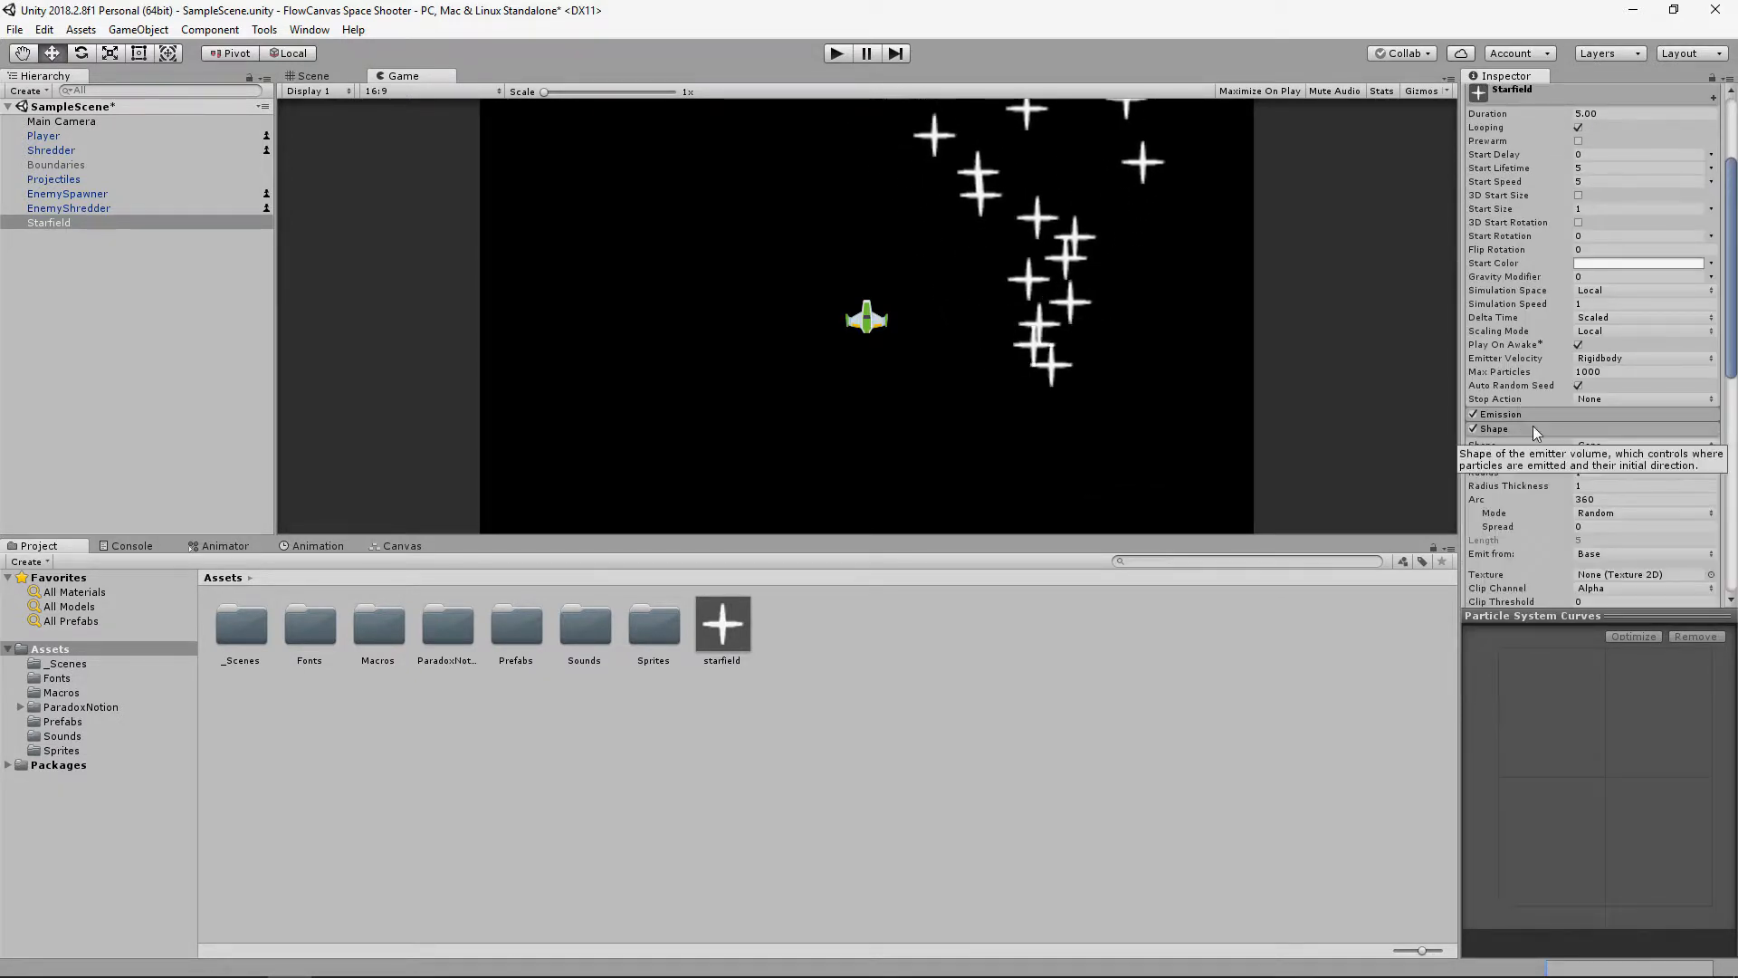
left_click(1622, 444)
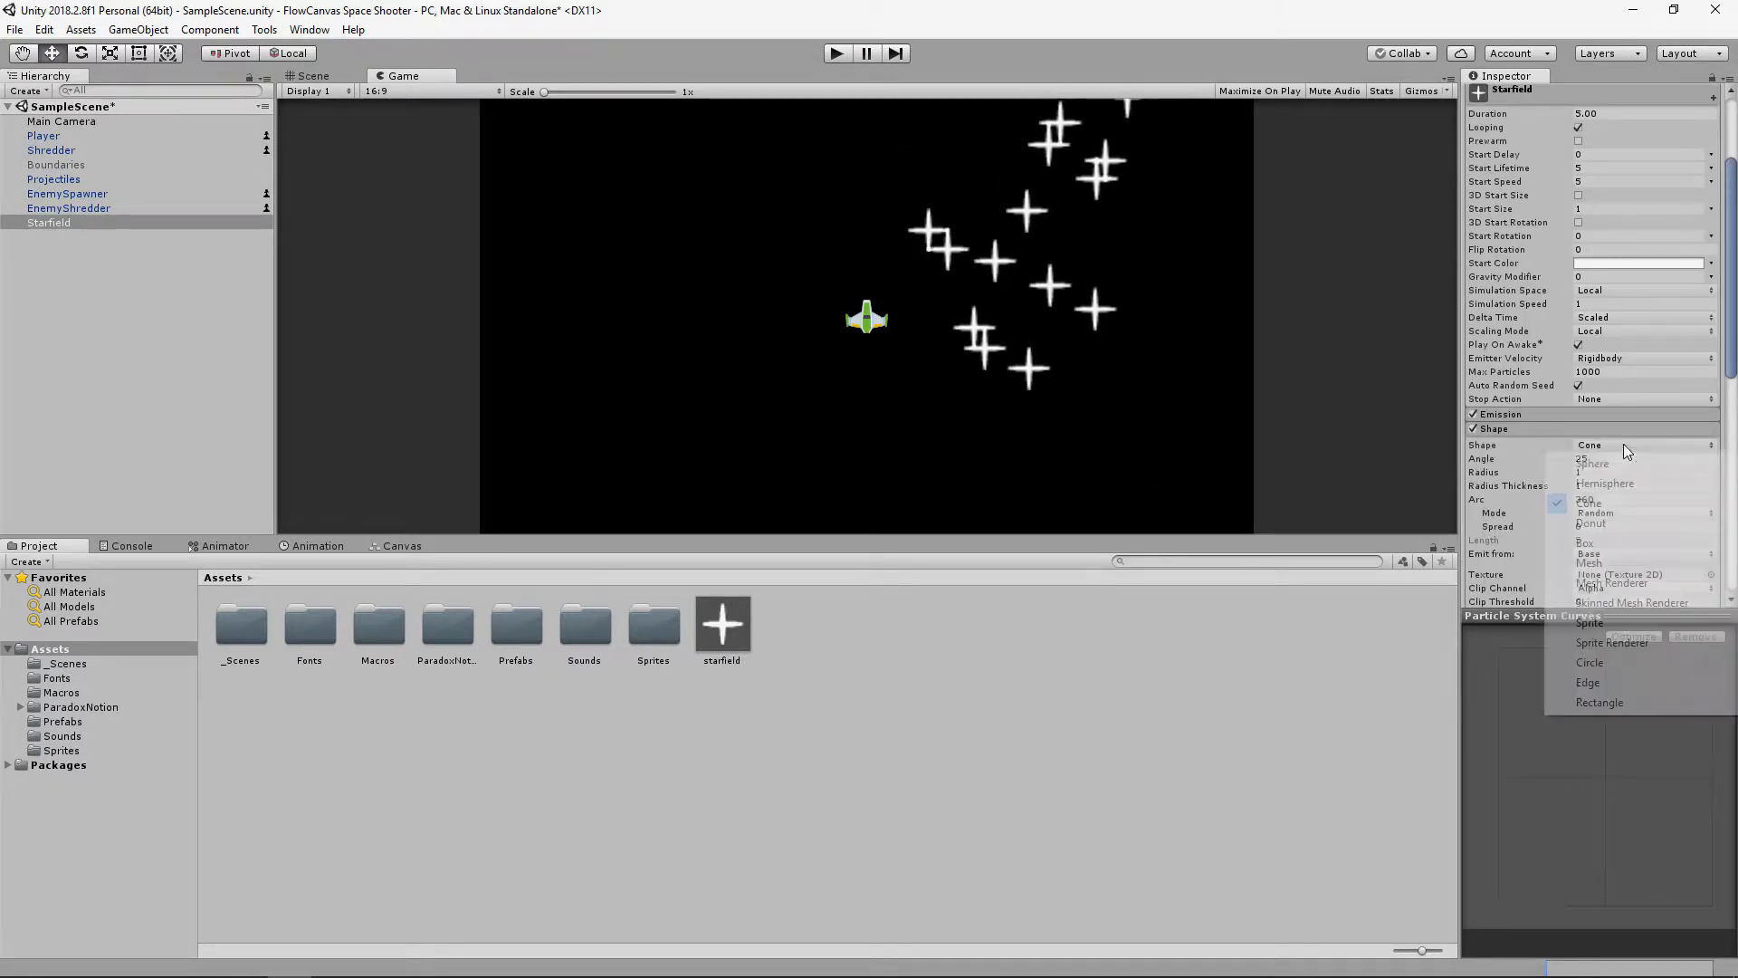
left_click(1598, 540)
- Reset the Starfield's transform in the Scene view and set its X rotation to 90
left_click(308, 75)
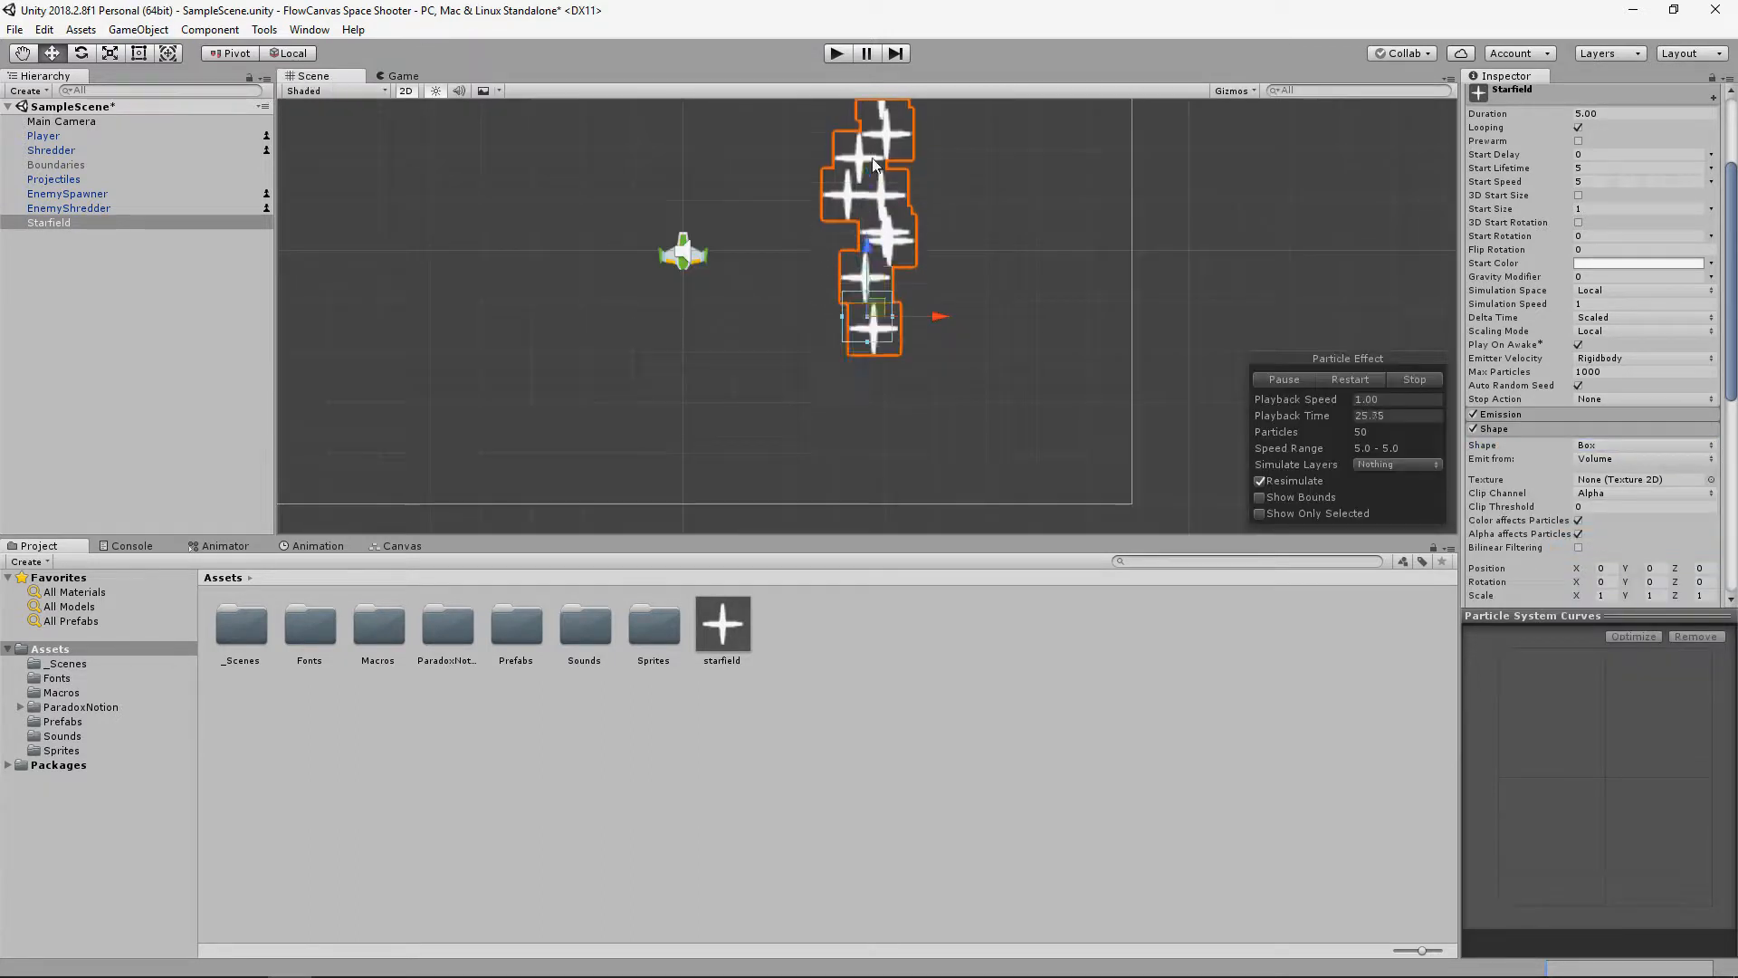
scroll(1718, 135, "up", 3)
left_click(1716, 135)
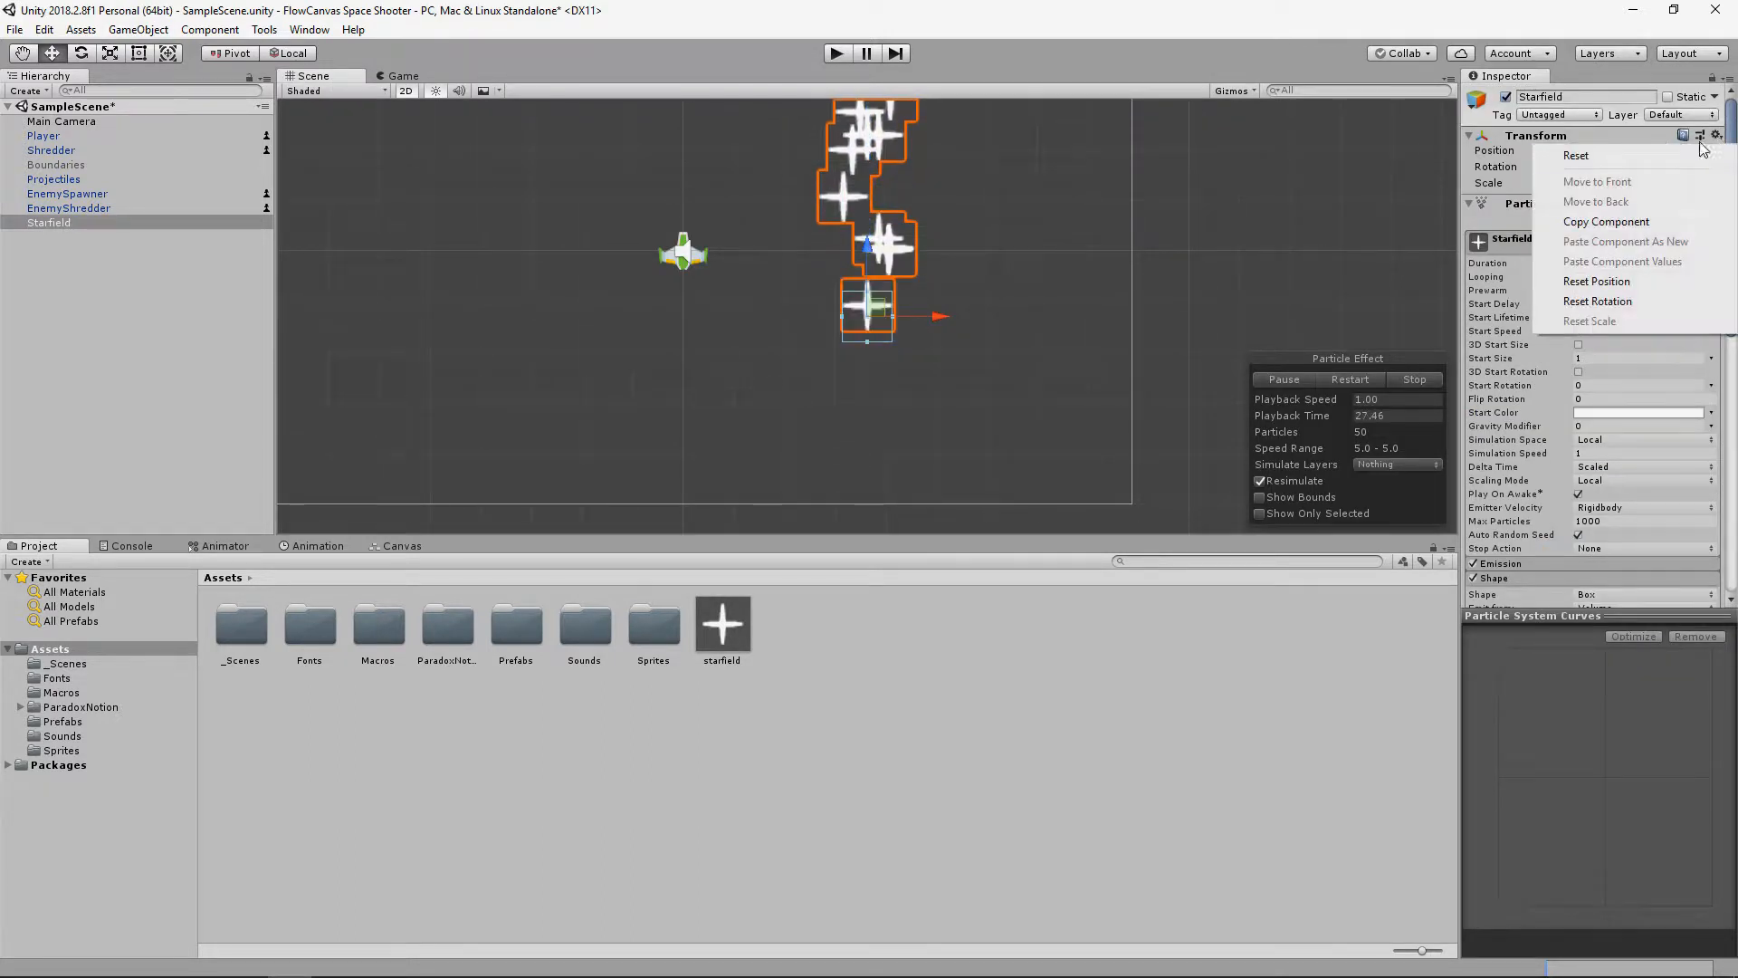
left_click(1686, 152)
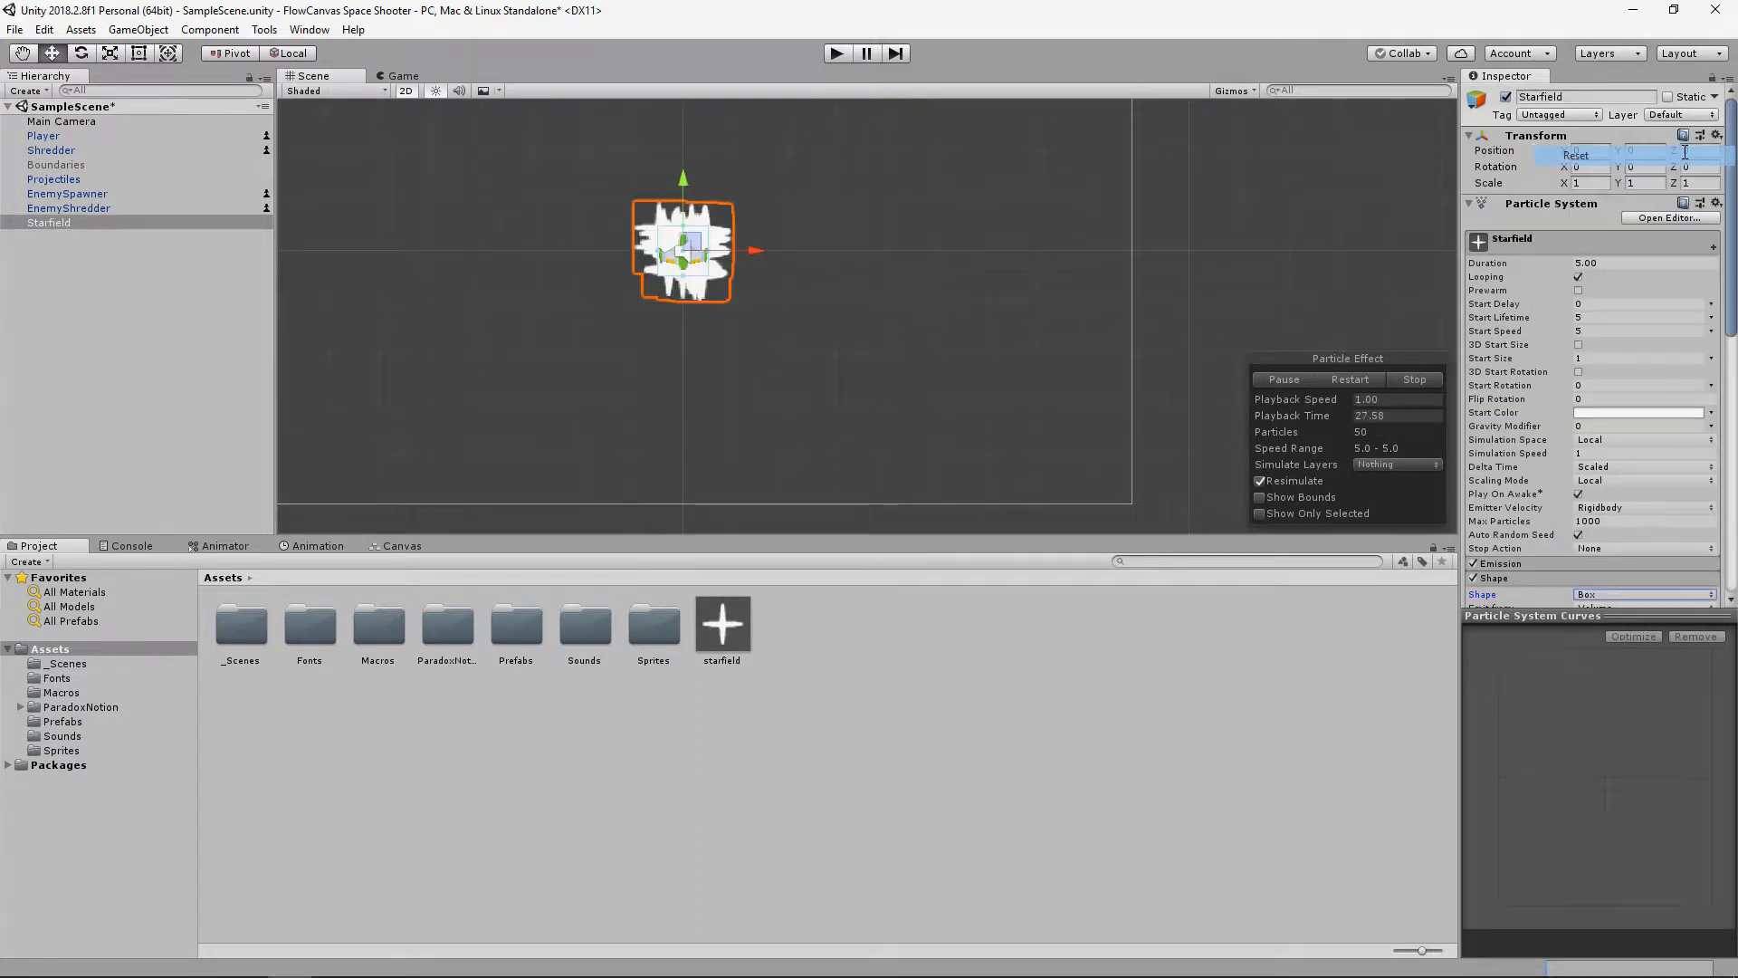
left_click(1605, 168)
type("90")
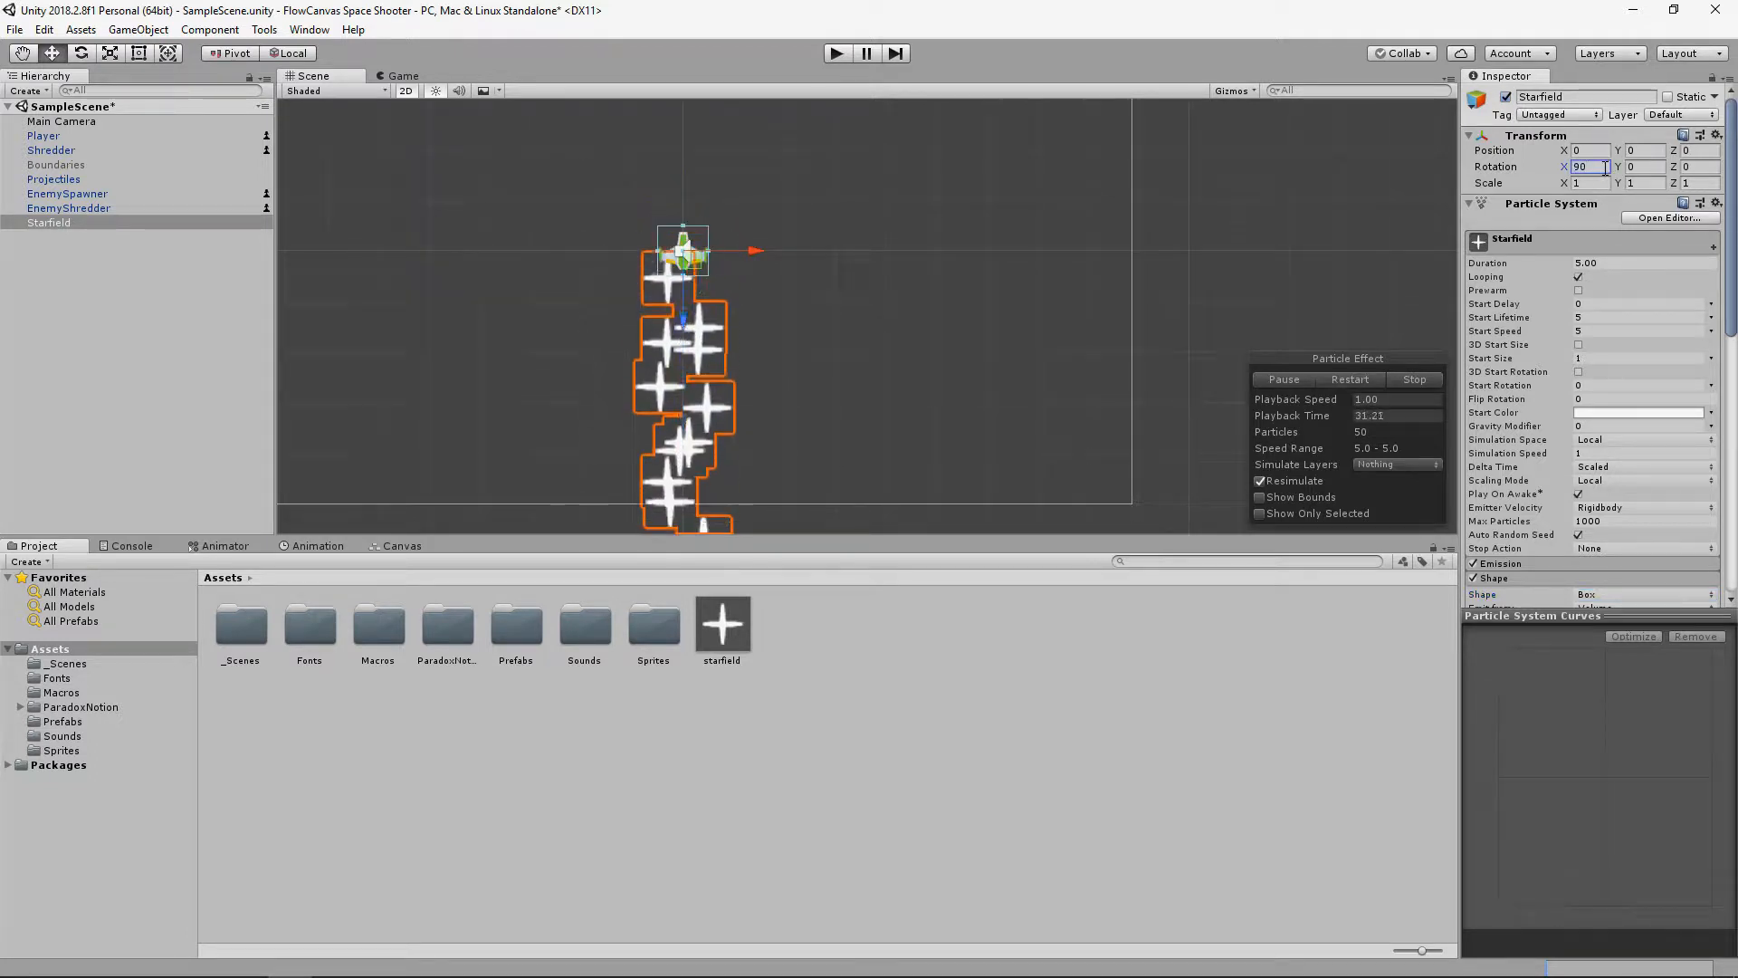
- Move the Starfield above the camera frame to about Y 6.45 and widen its emission box to slightly more than the frame's width
scroll(755, 218, "down", 15)
middle_click_drag(778, 185, 779, 234)
left_click_drag(726, 357, 726, 209)
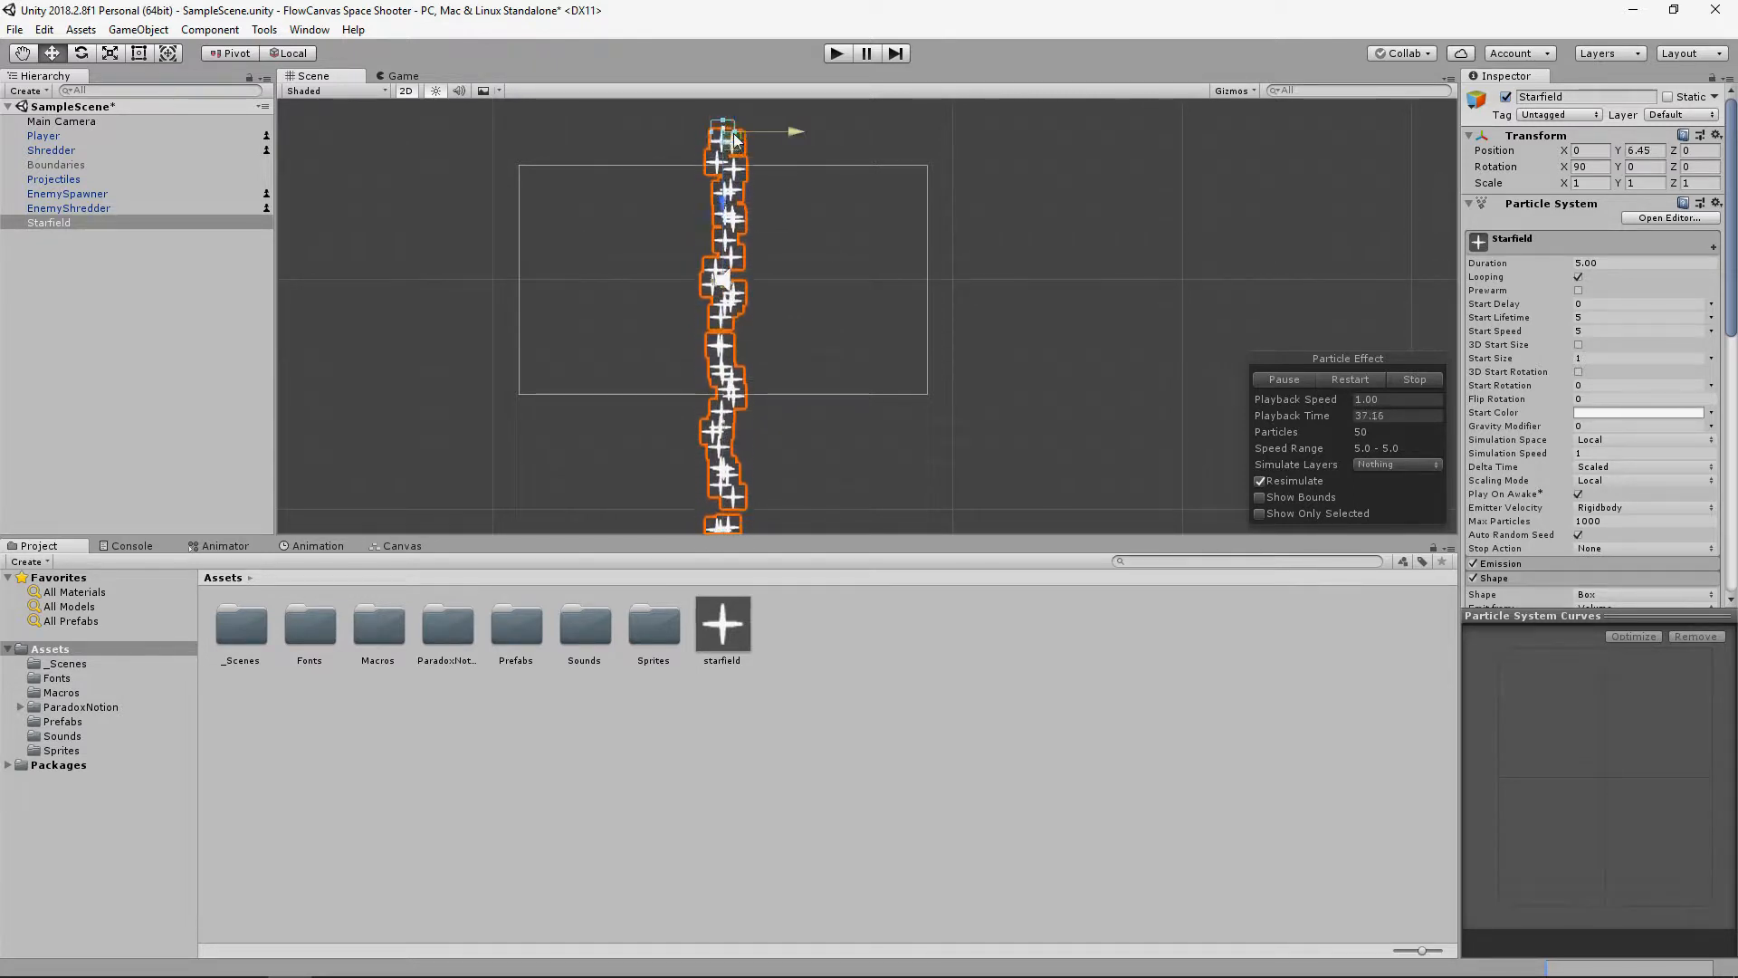
mouse_move(737, 129)
left_mouse_down()
mouse_move(785, 132)
mouse_move(735, 134)
left_mouse_up()
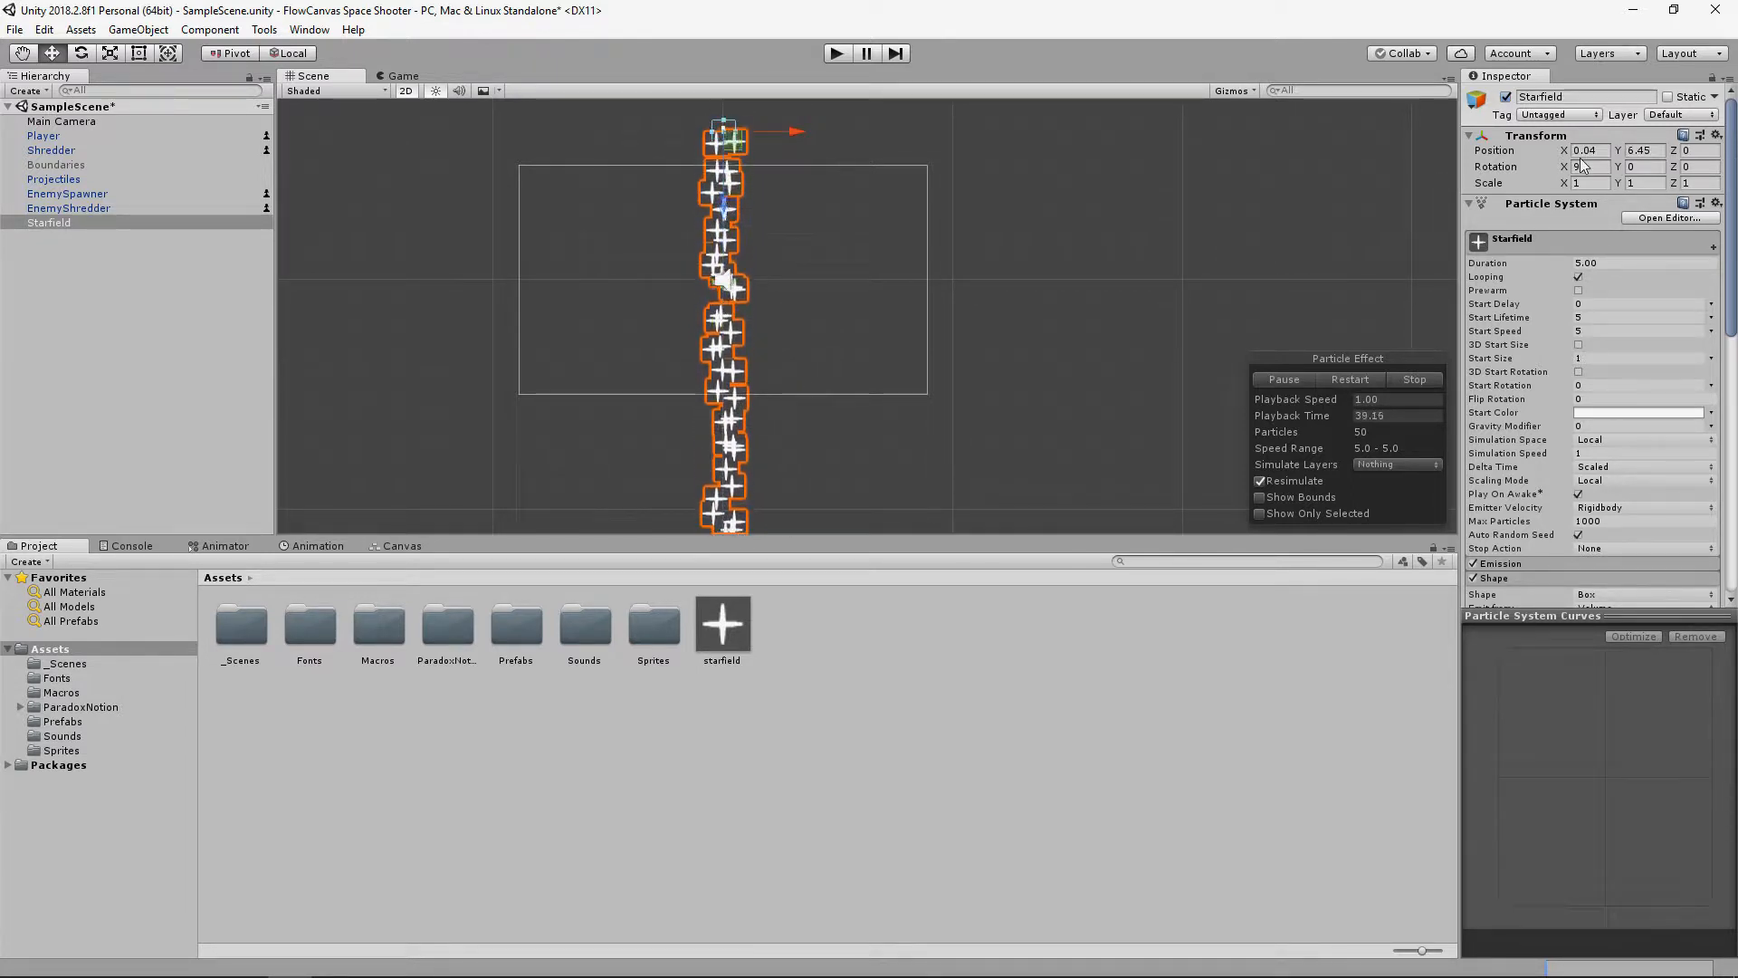
left_click_drag(741, 126, 938, 139)
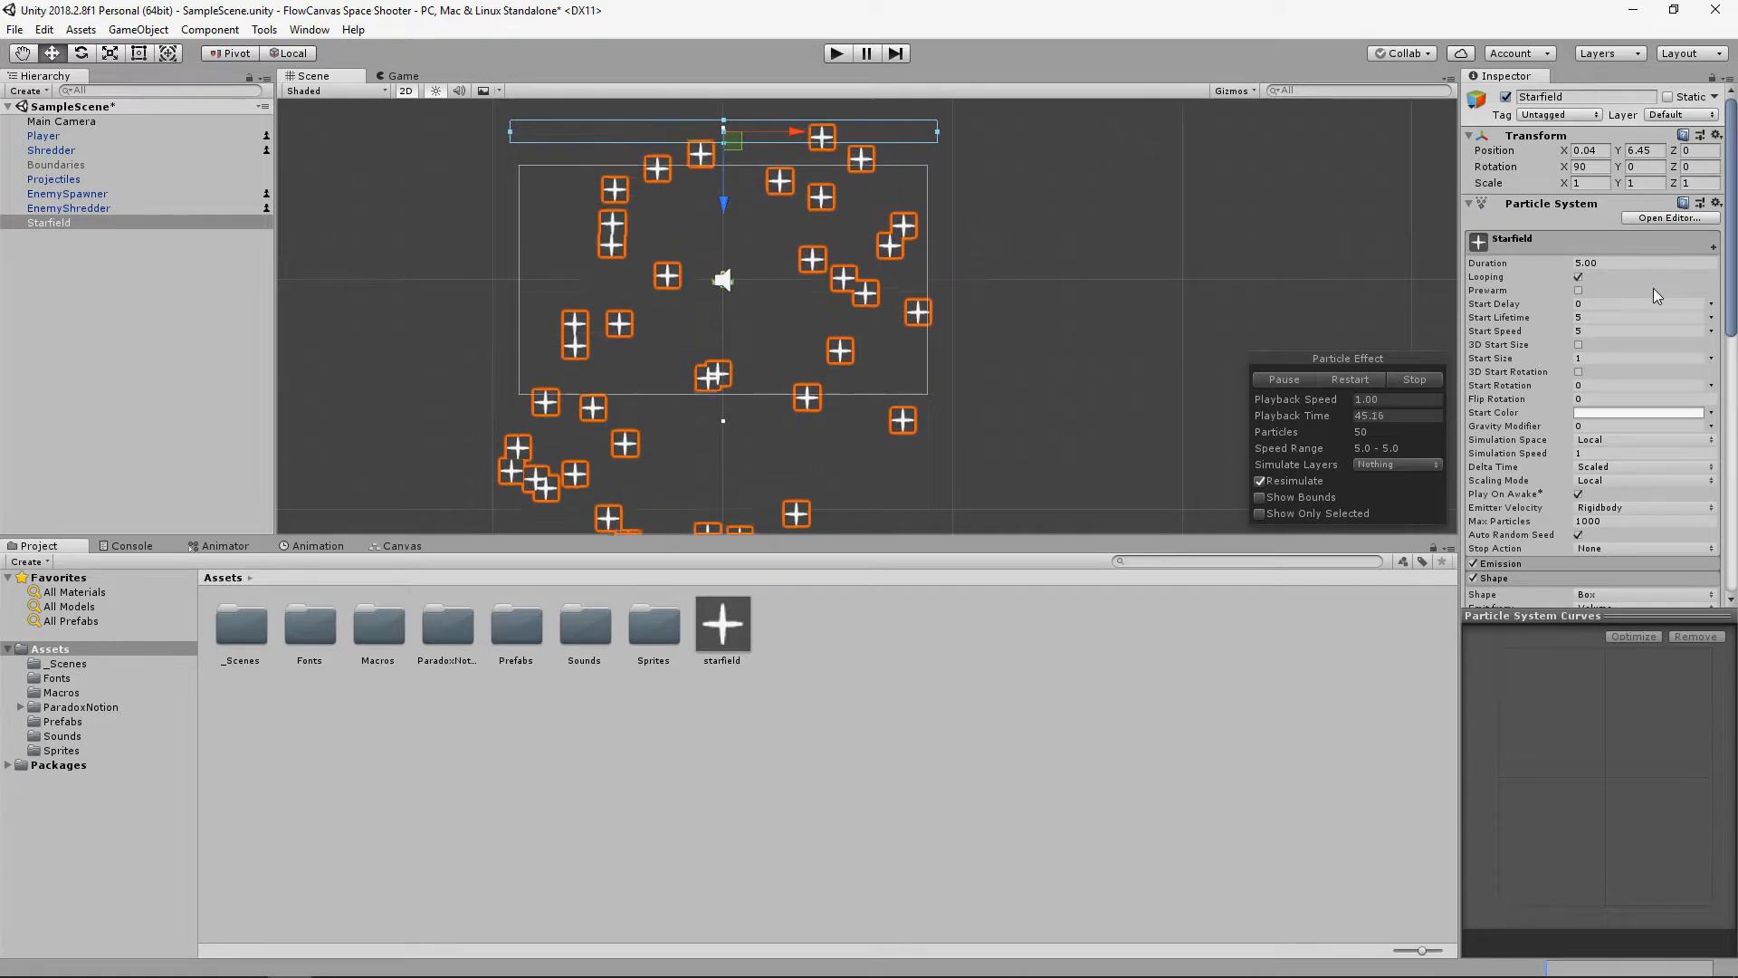
- Enable Prewarm on the Starfield and make its Start Speed random between the two constants 0.1 and 0.5
scroll(1653, 288, "down", 2)
left_click(1578, 235)
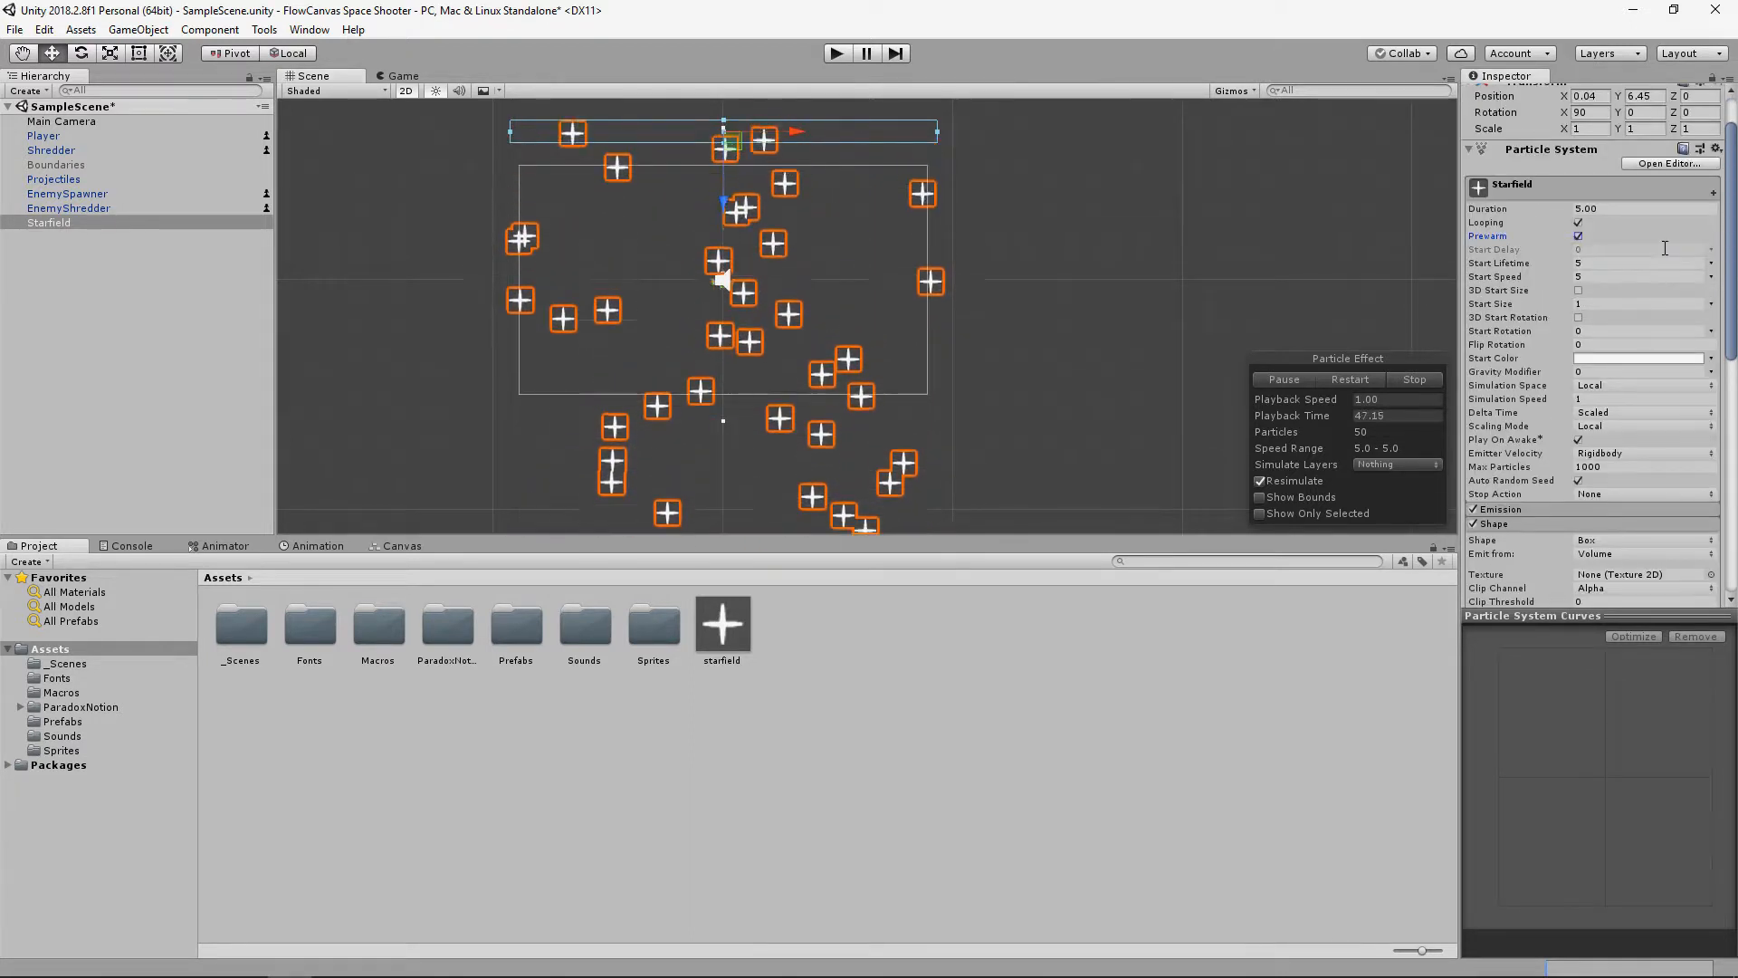
left_click(1711, 276)
left_click(1610, 334)
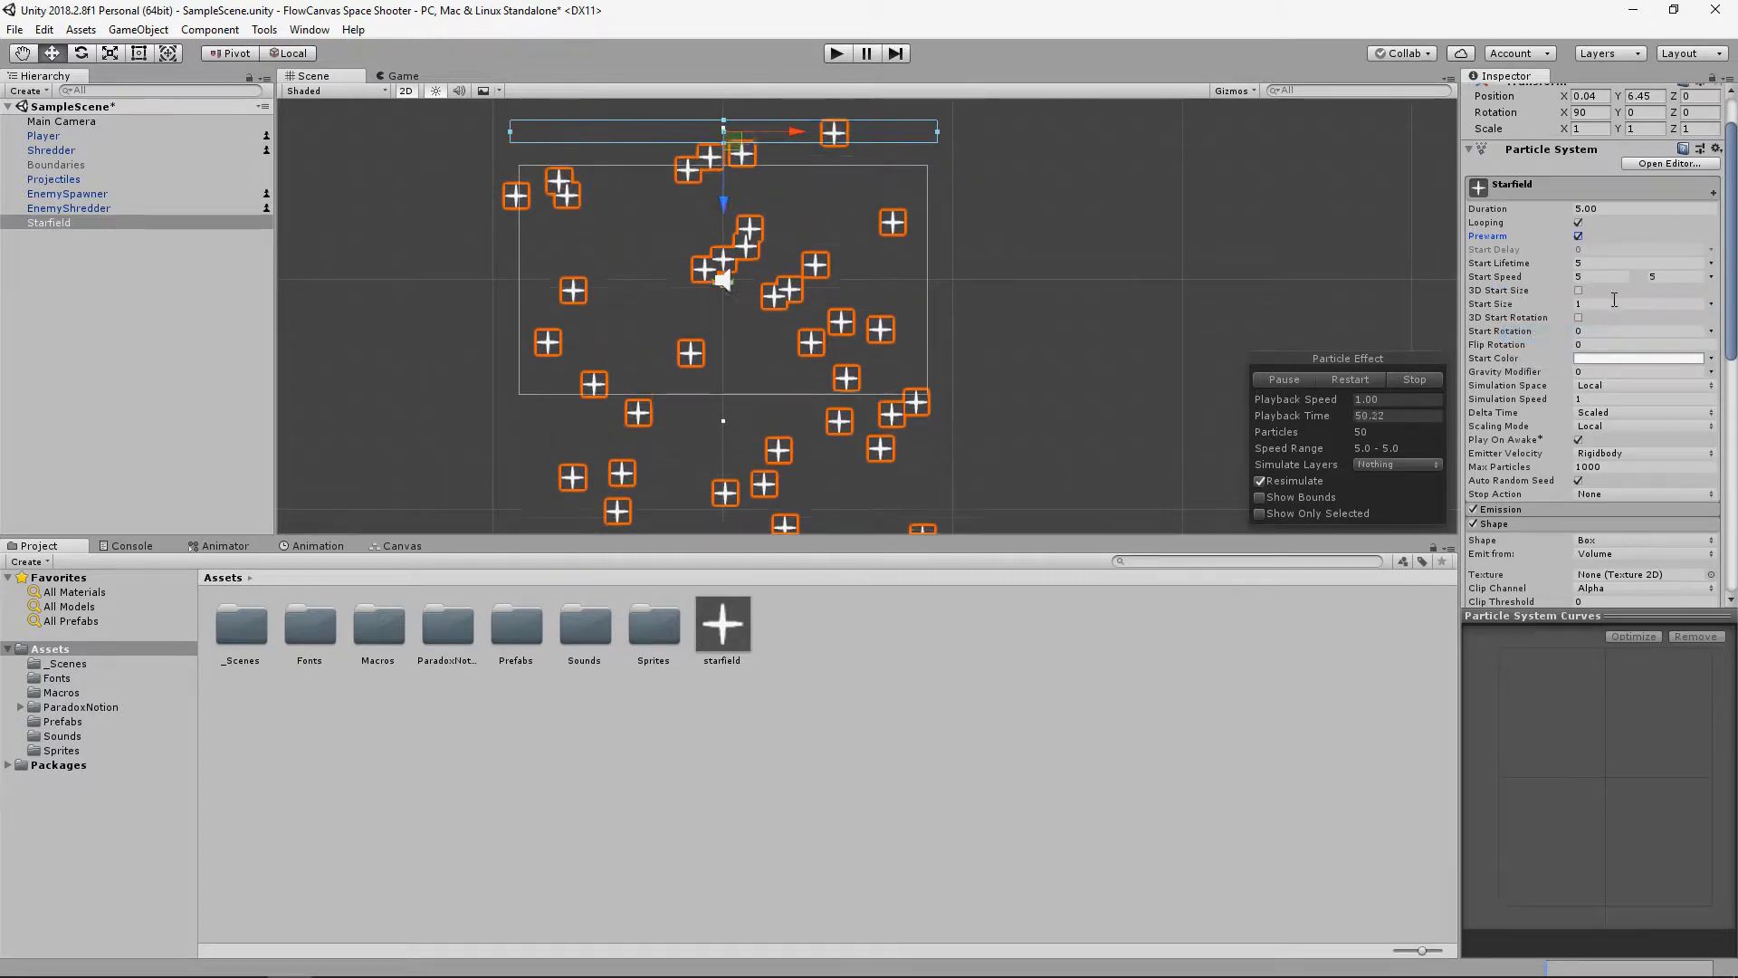
left_click(1602, 277)
type("1")
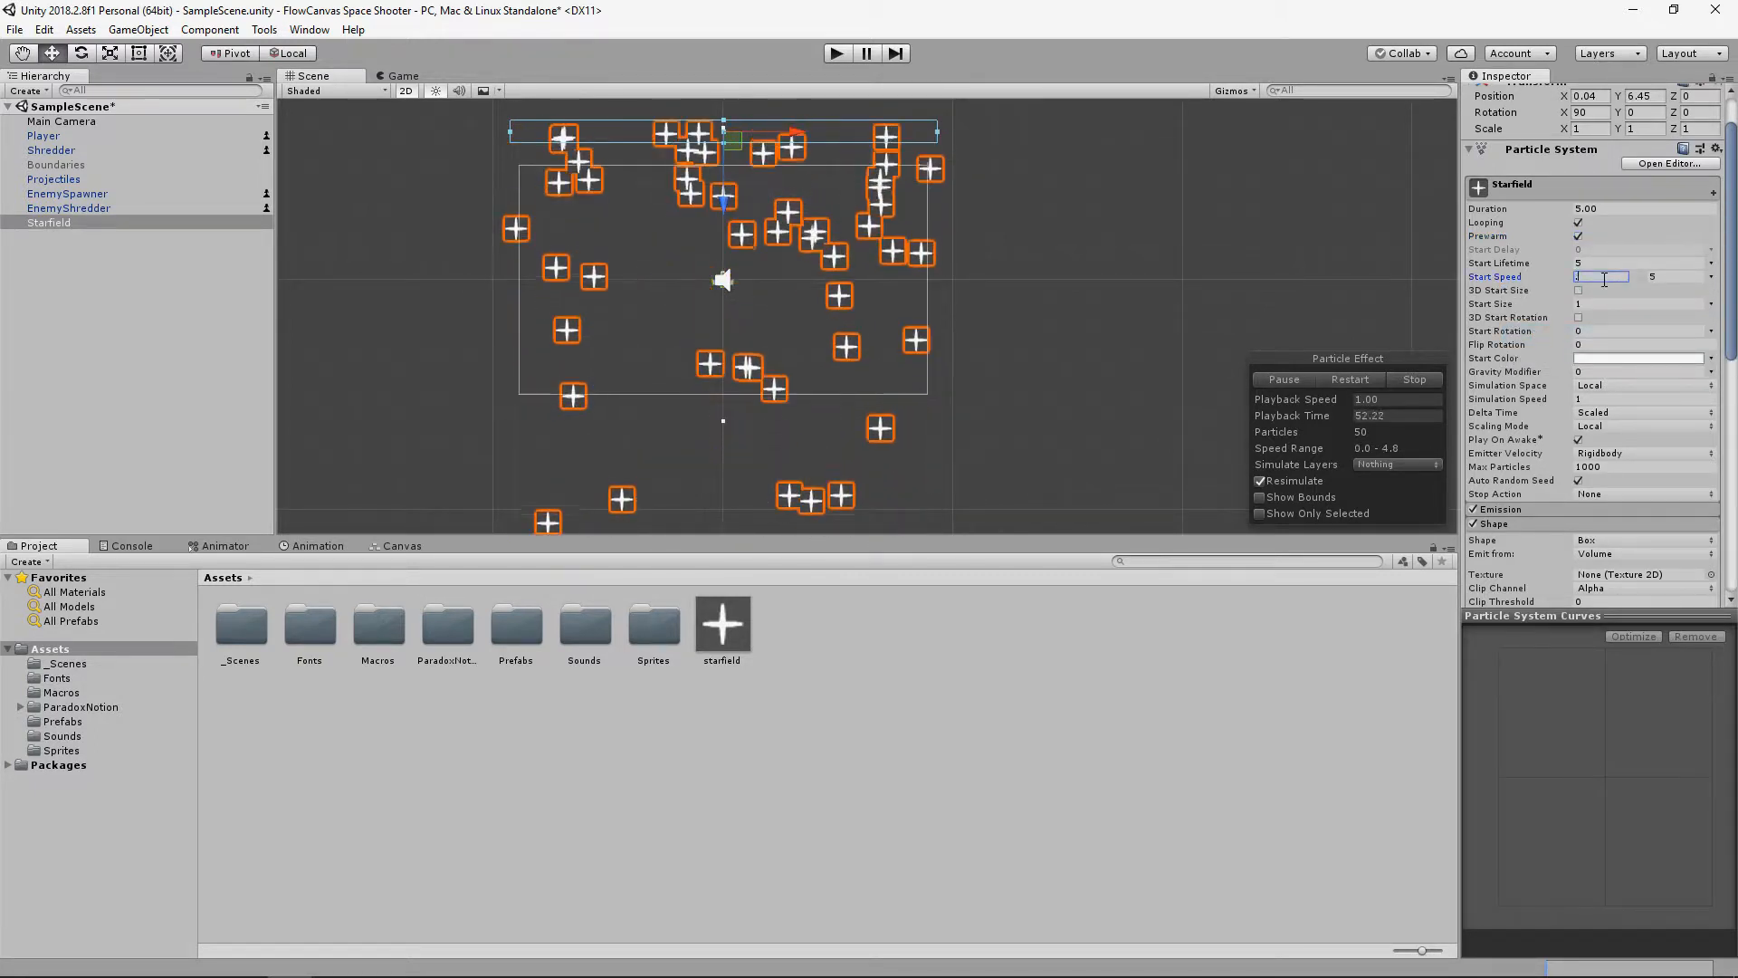
key("Tab")
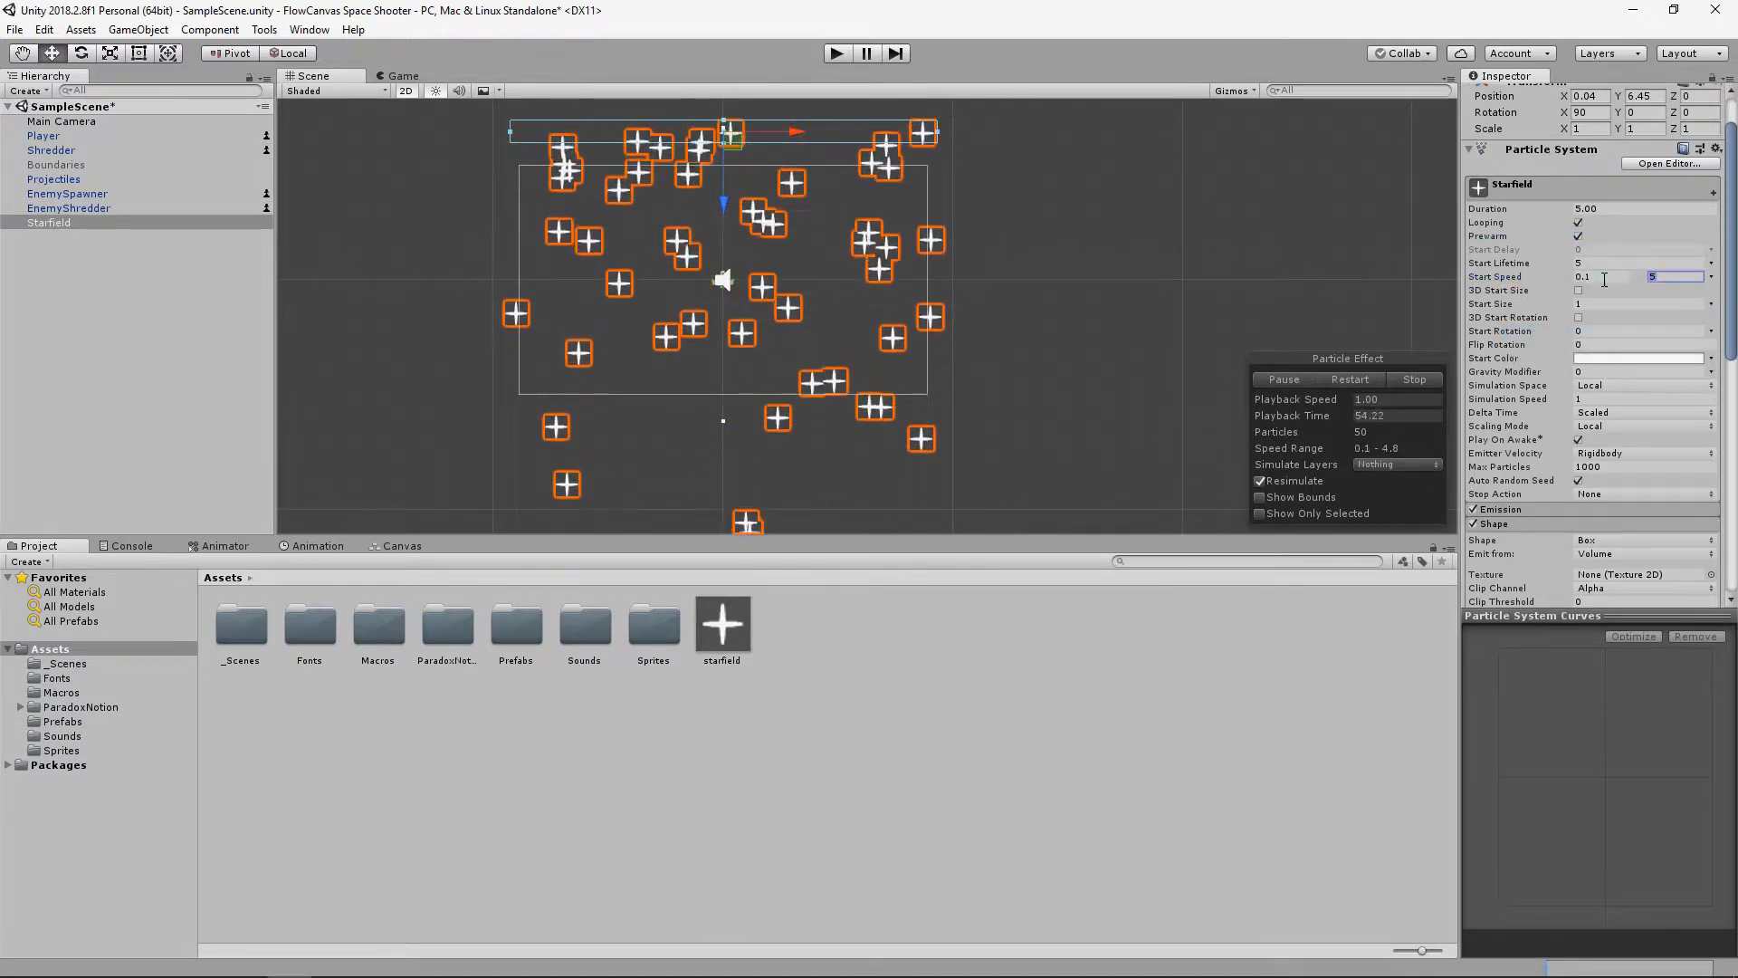
type(".5")
key("Return")
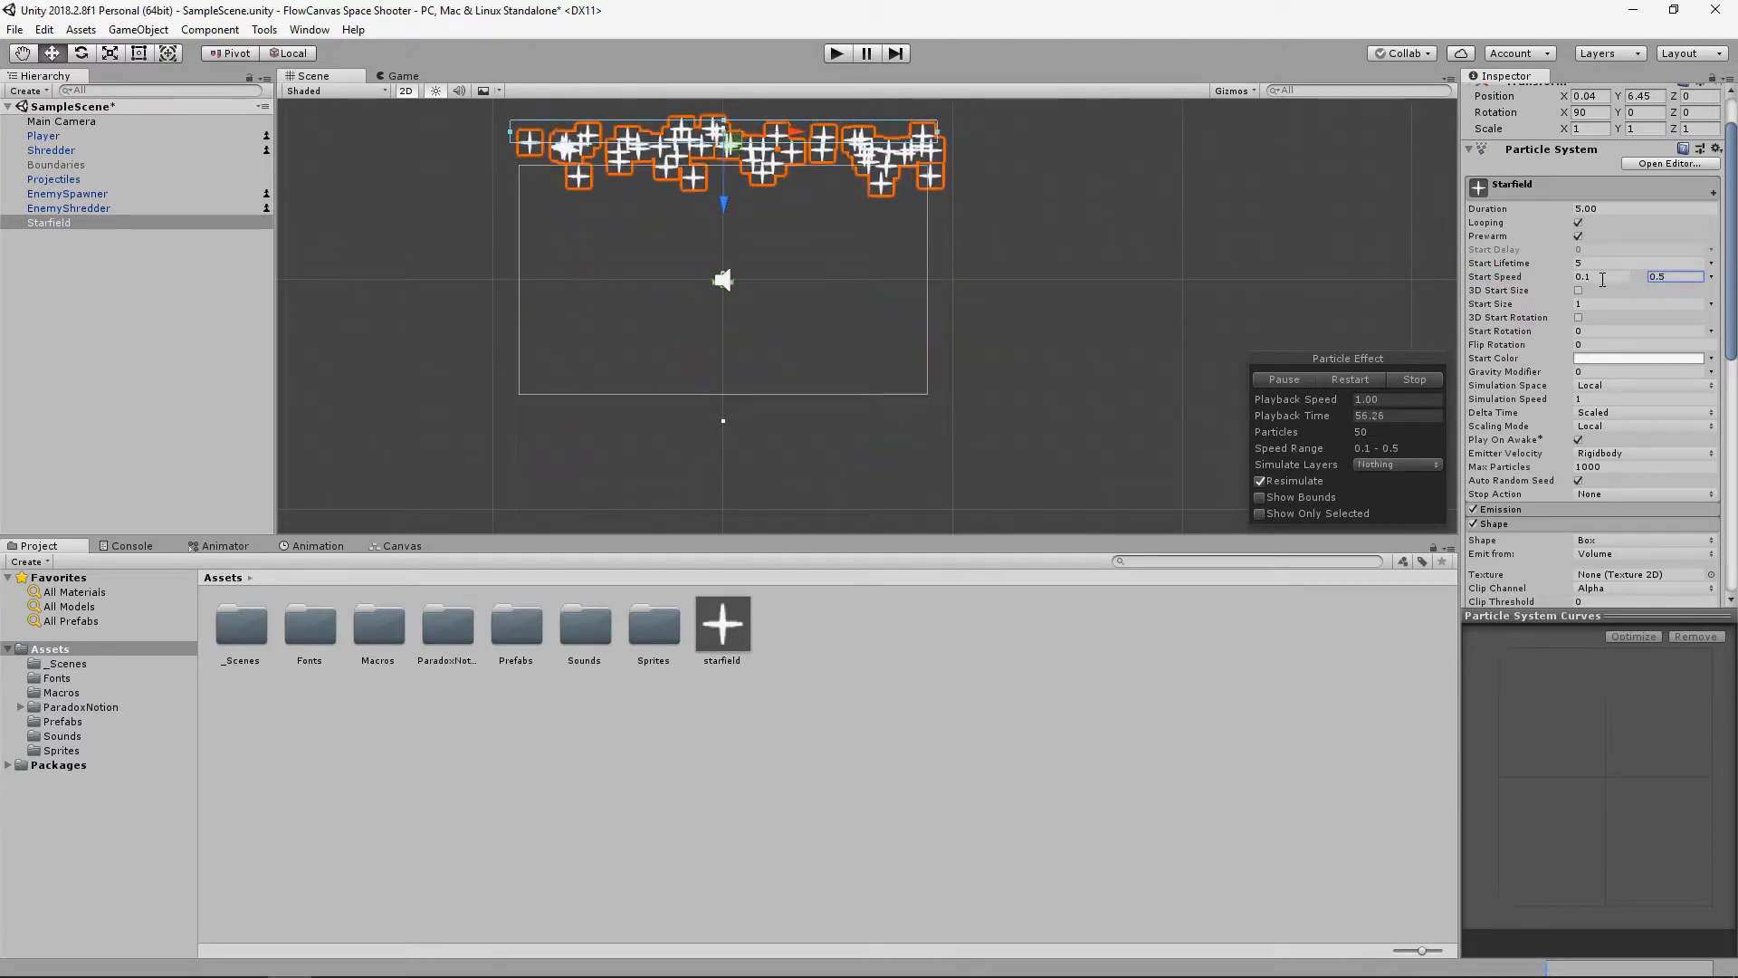
- Make the Starfield's Start Size random between the two constants 0.05 and 0.1
left_click(1711, 303)
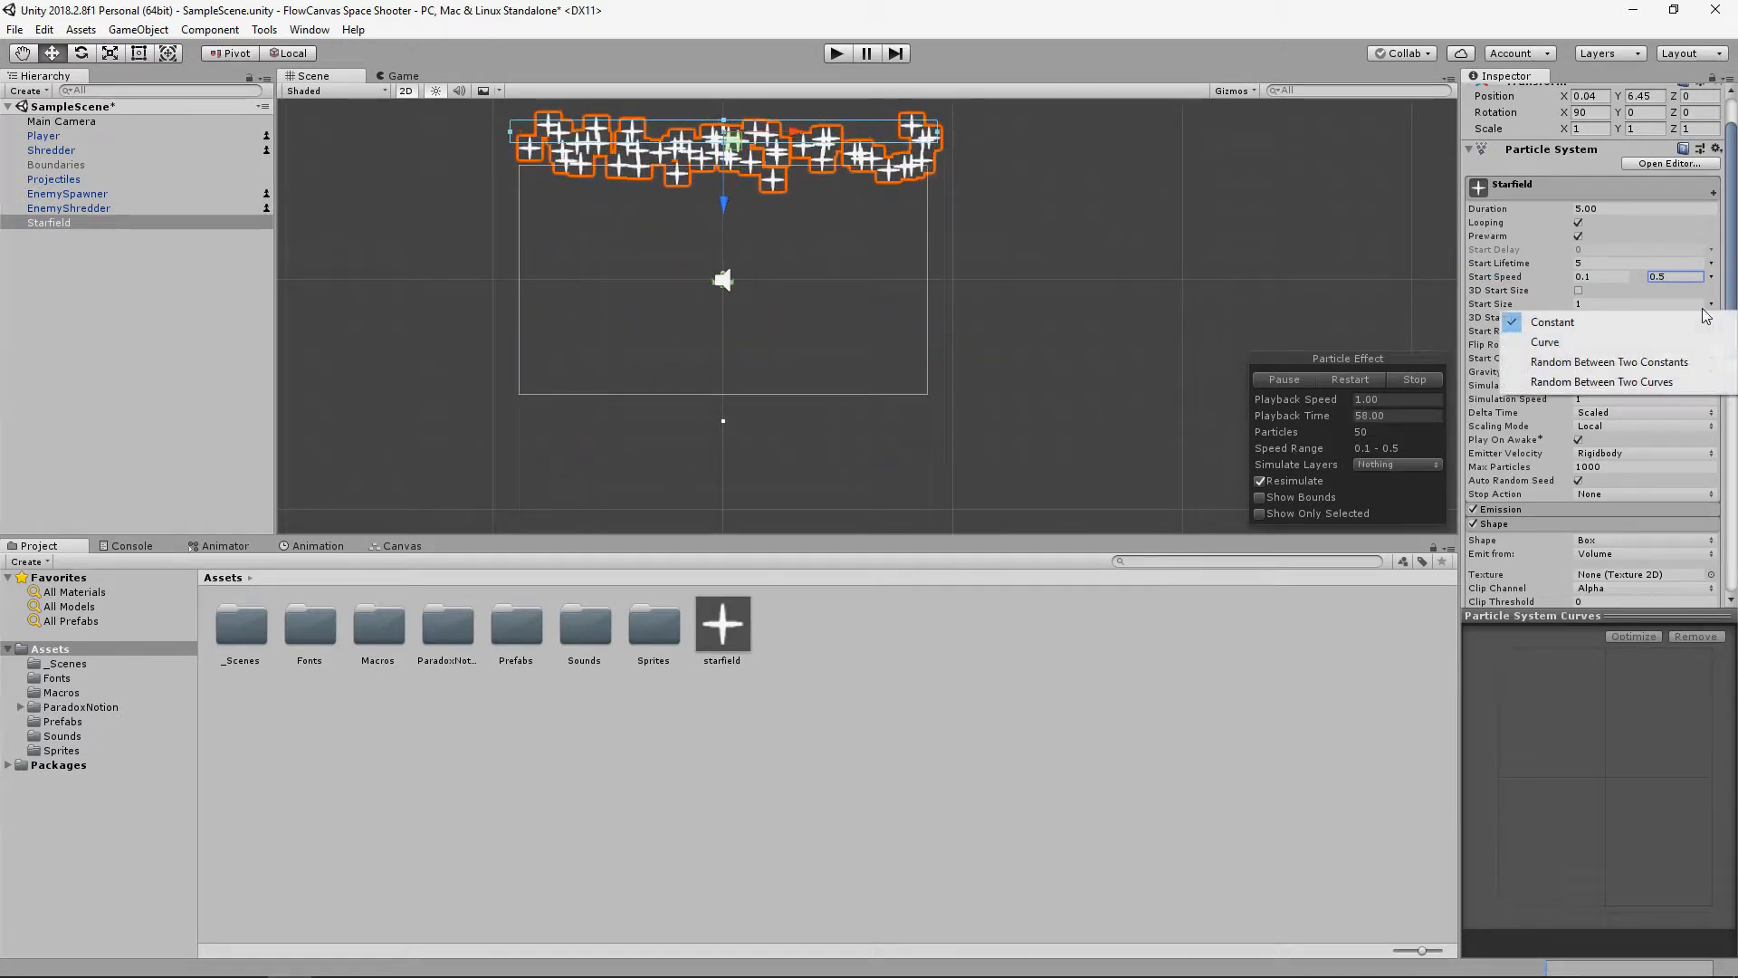
left_click(1649, 362)
left_click(1608, 303)
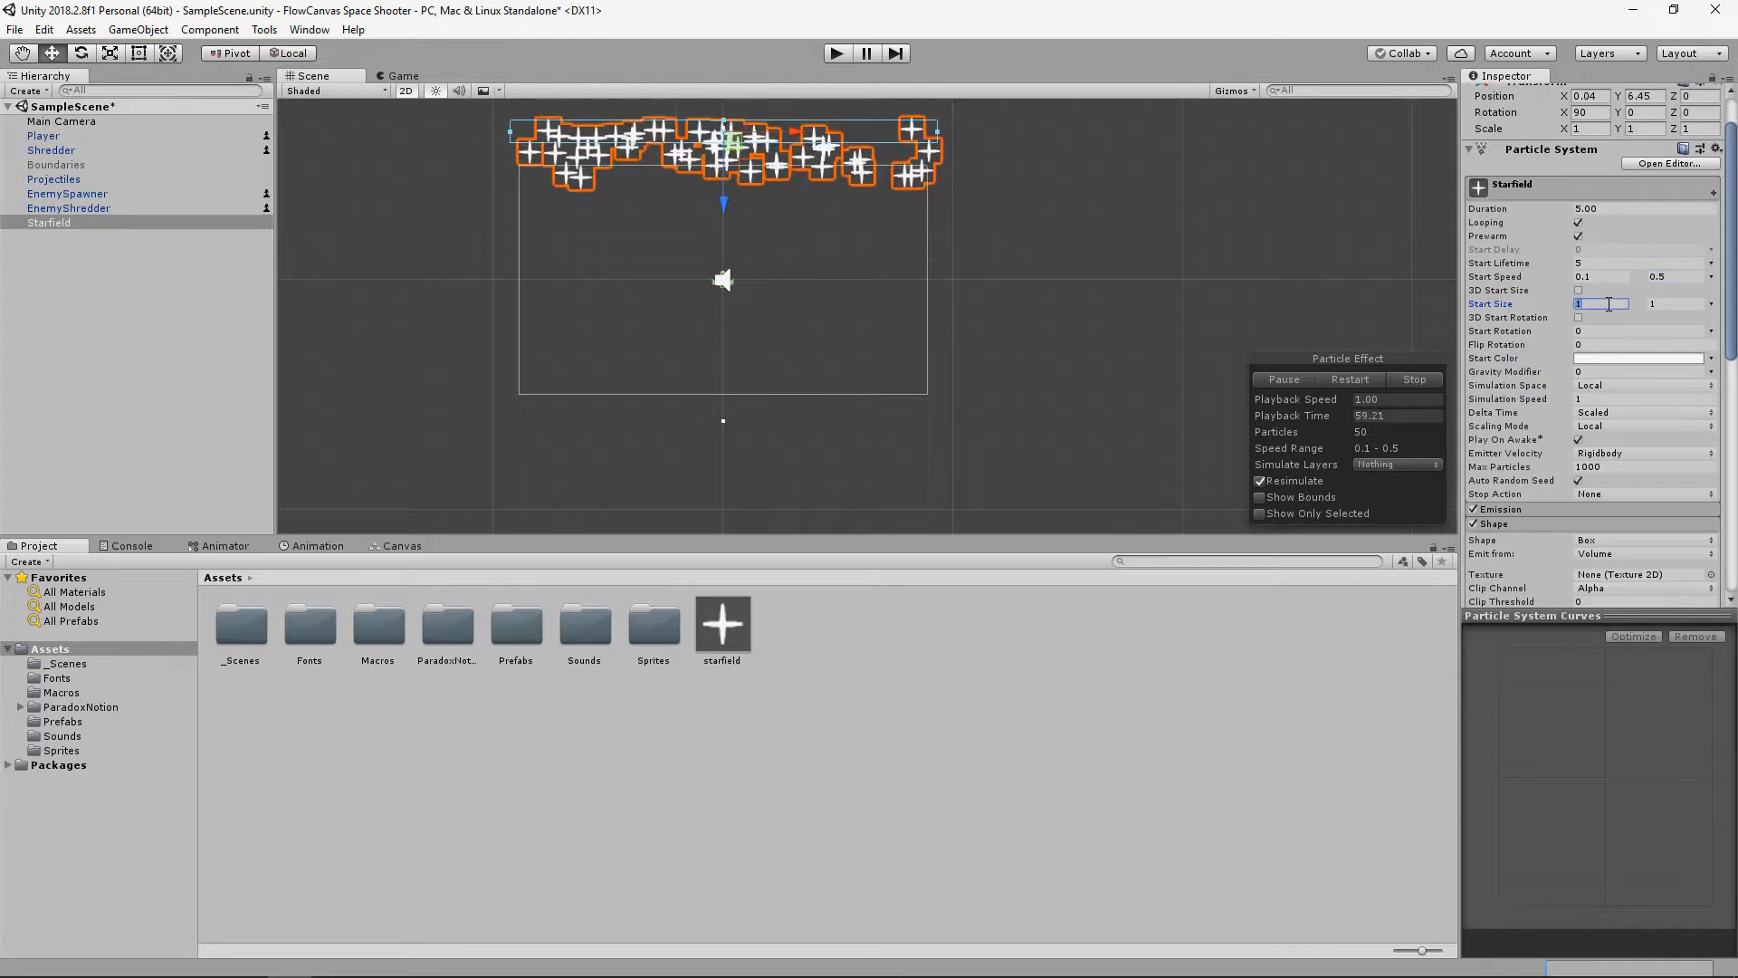
key("Tab")
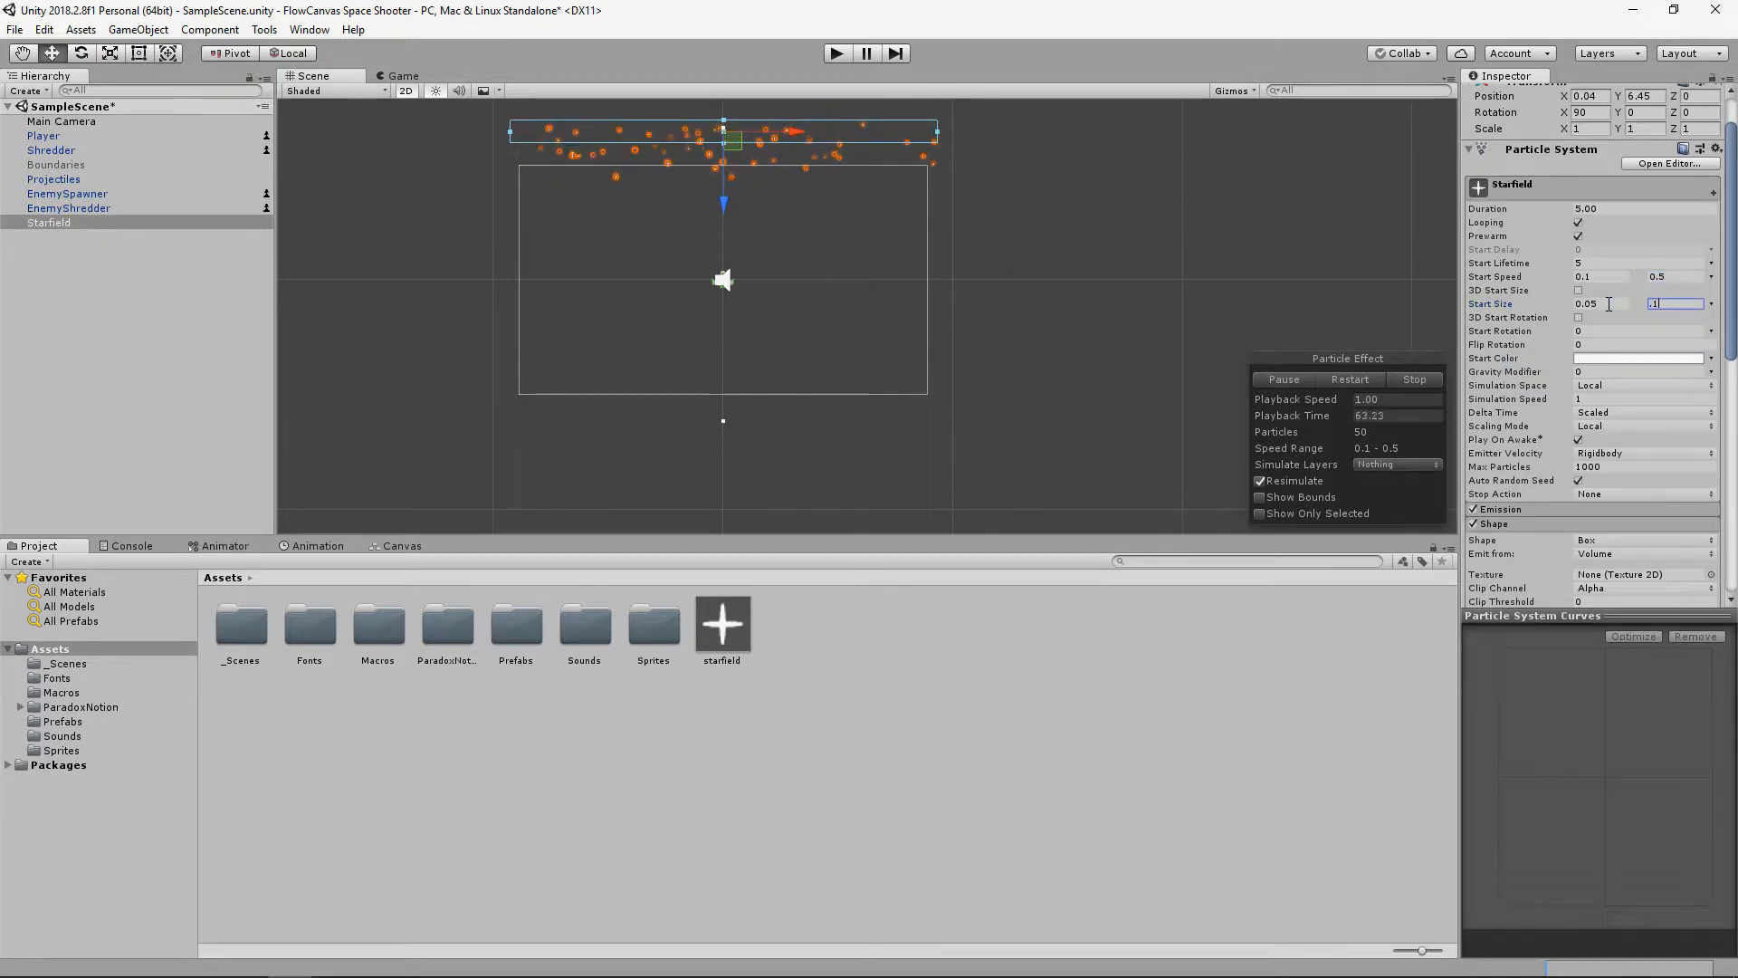
- Set the Rate over Time in the Starfield's Emission module to 5
scroll(1664, 387, "down", 3)
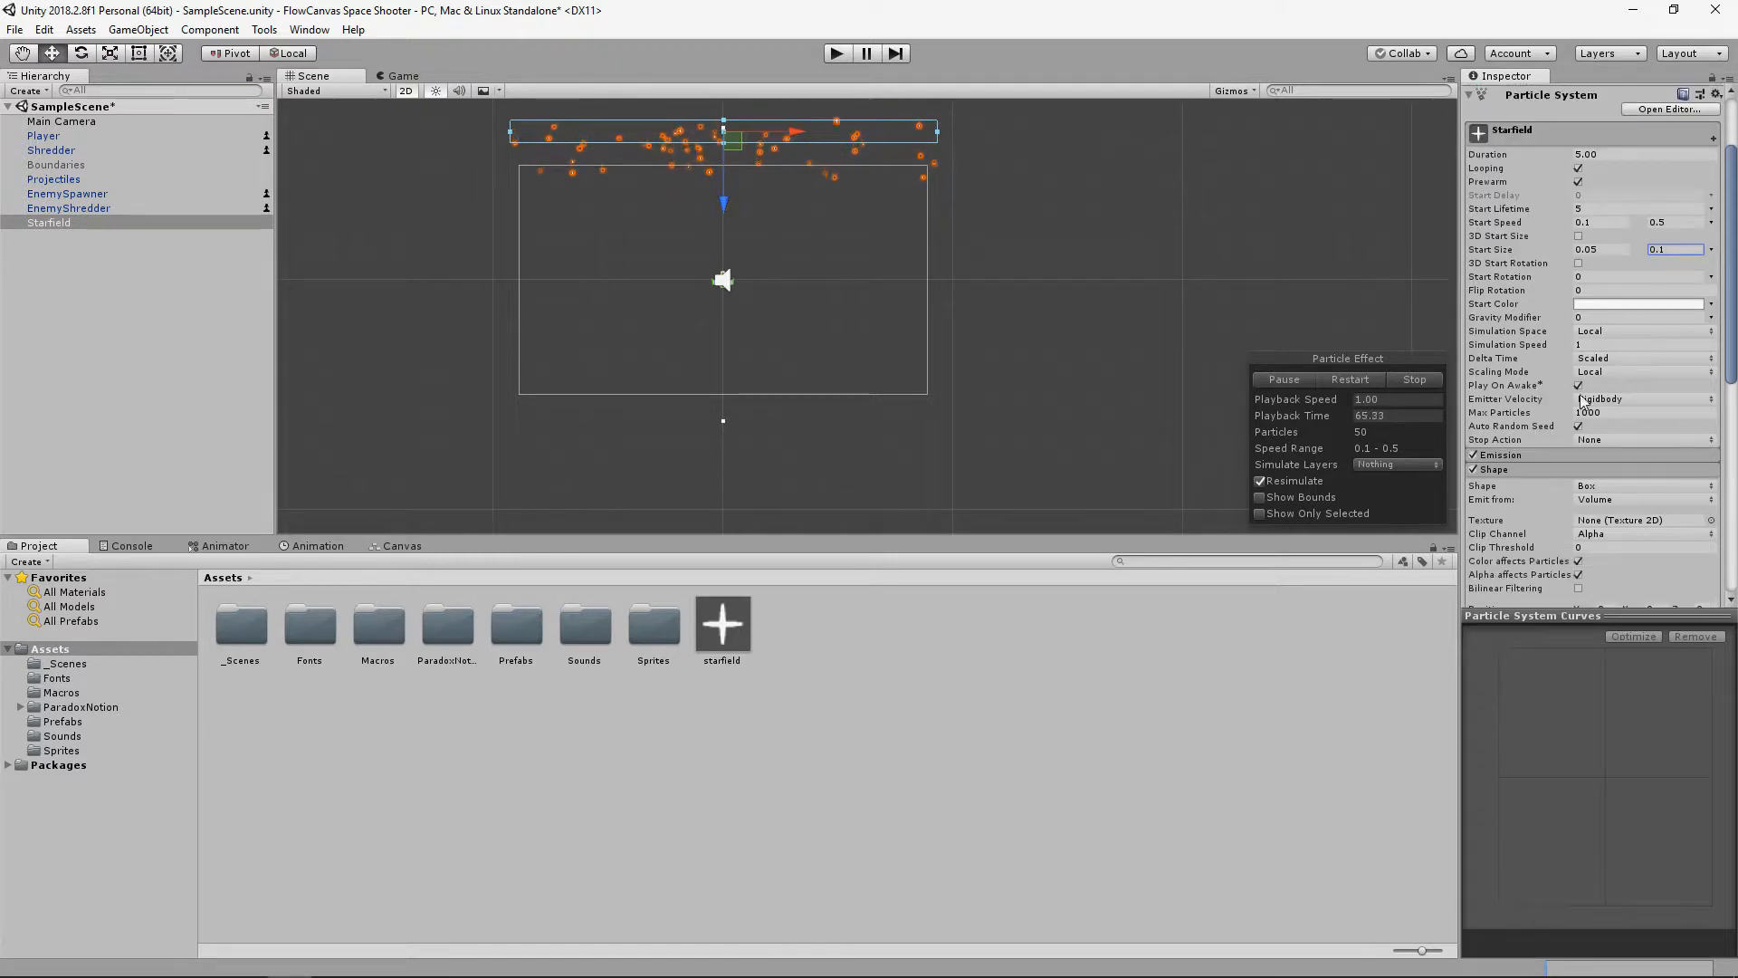
left_click(1563, 456)
left_click(1617, 471)
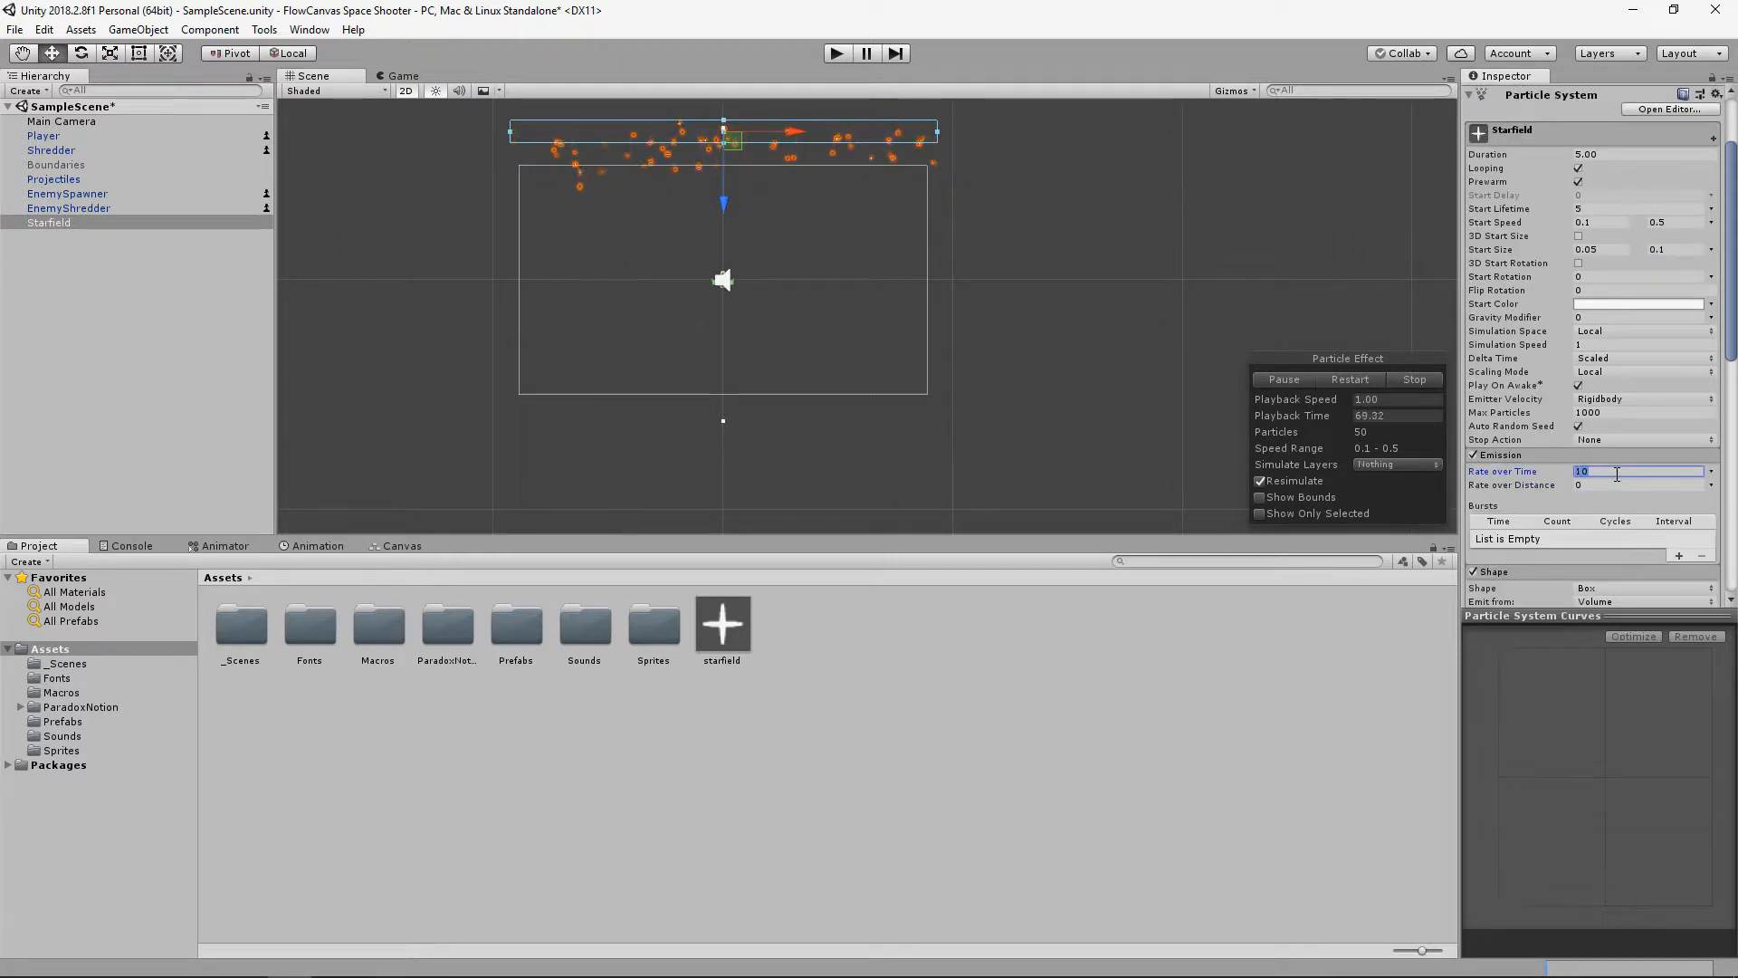
type("5")
- Show the particle bounds and set the Starfield's Start Lifetime to 25 so the stars cross the whole camera frame
scroll(1628, 416, "up", 5)
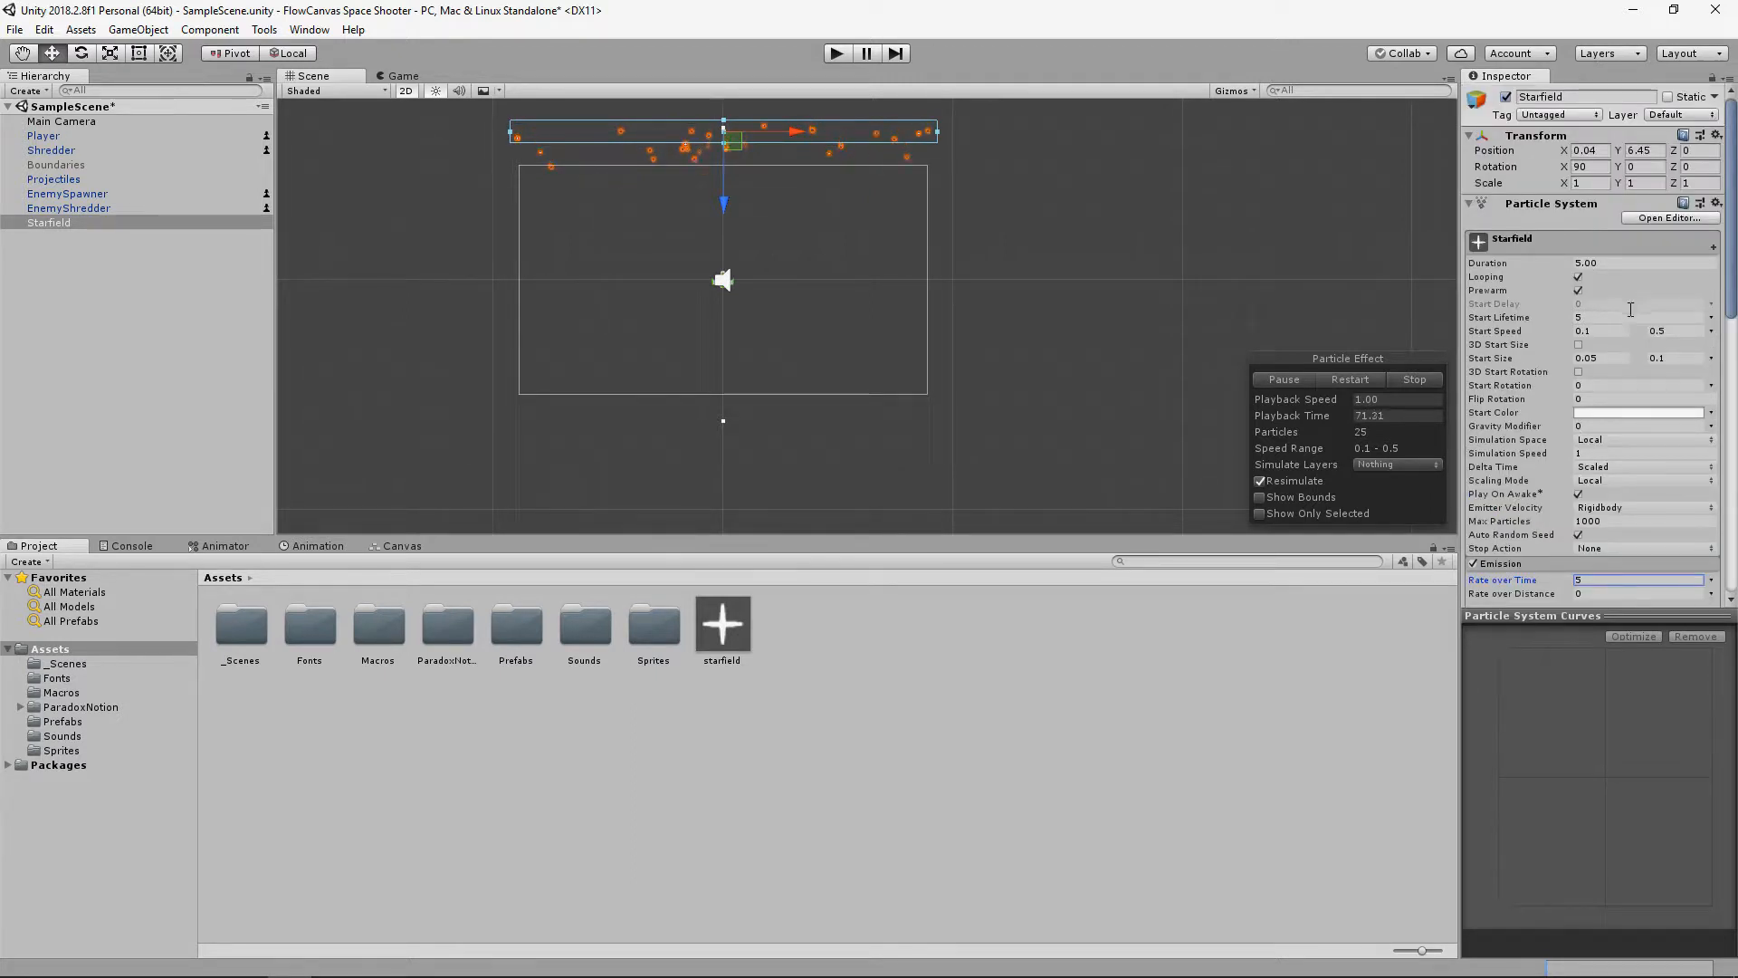
left_click(1613, 319)
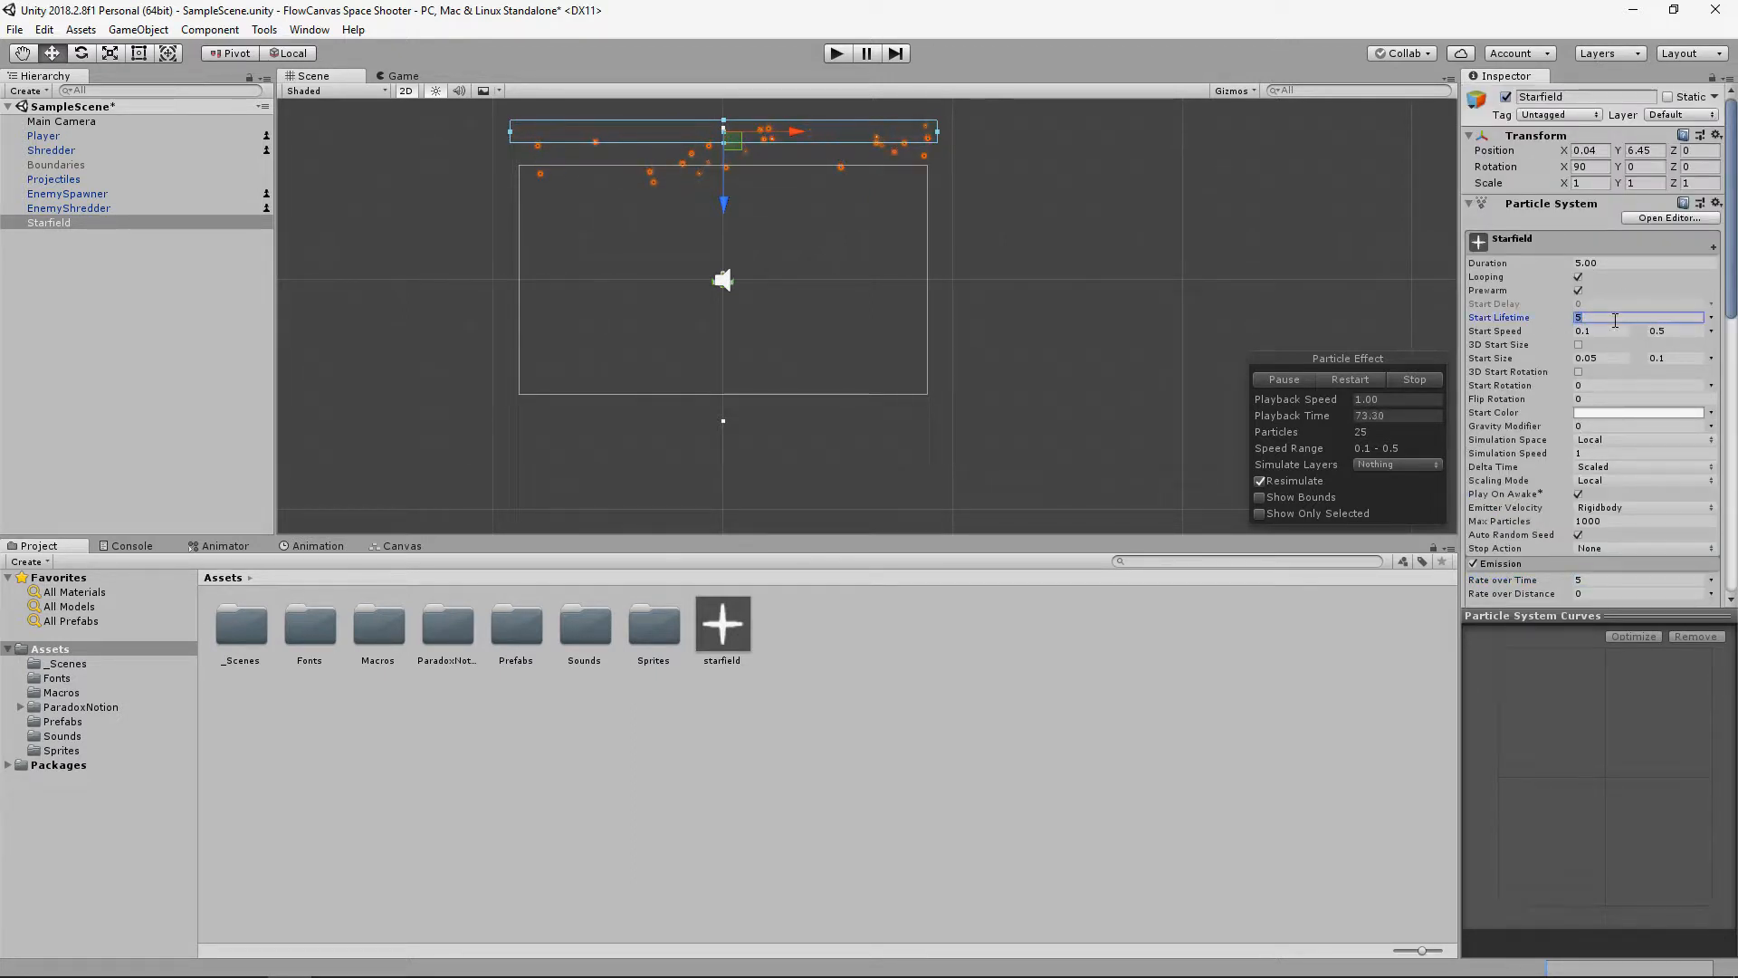
left_click(1260, 498)
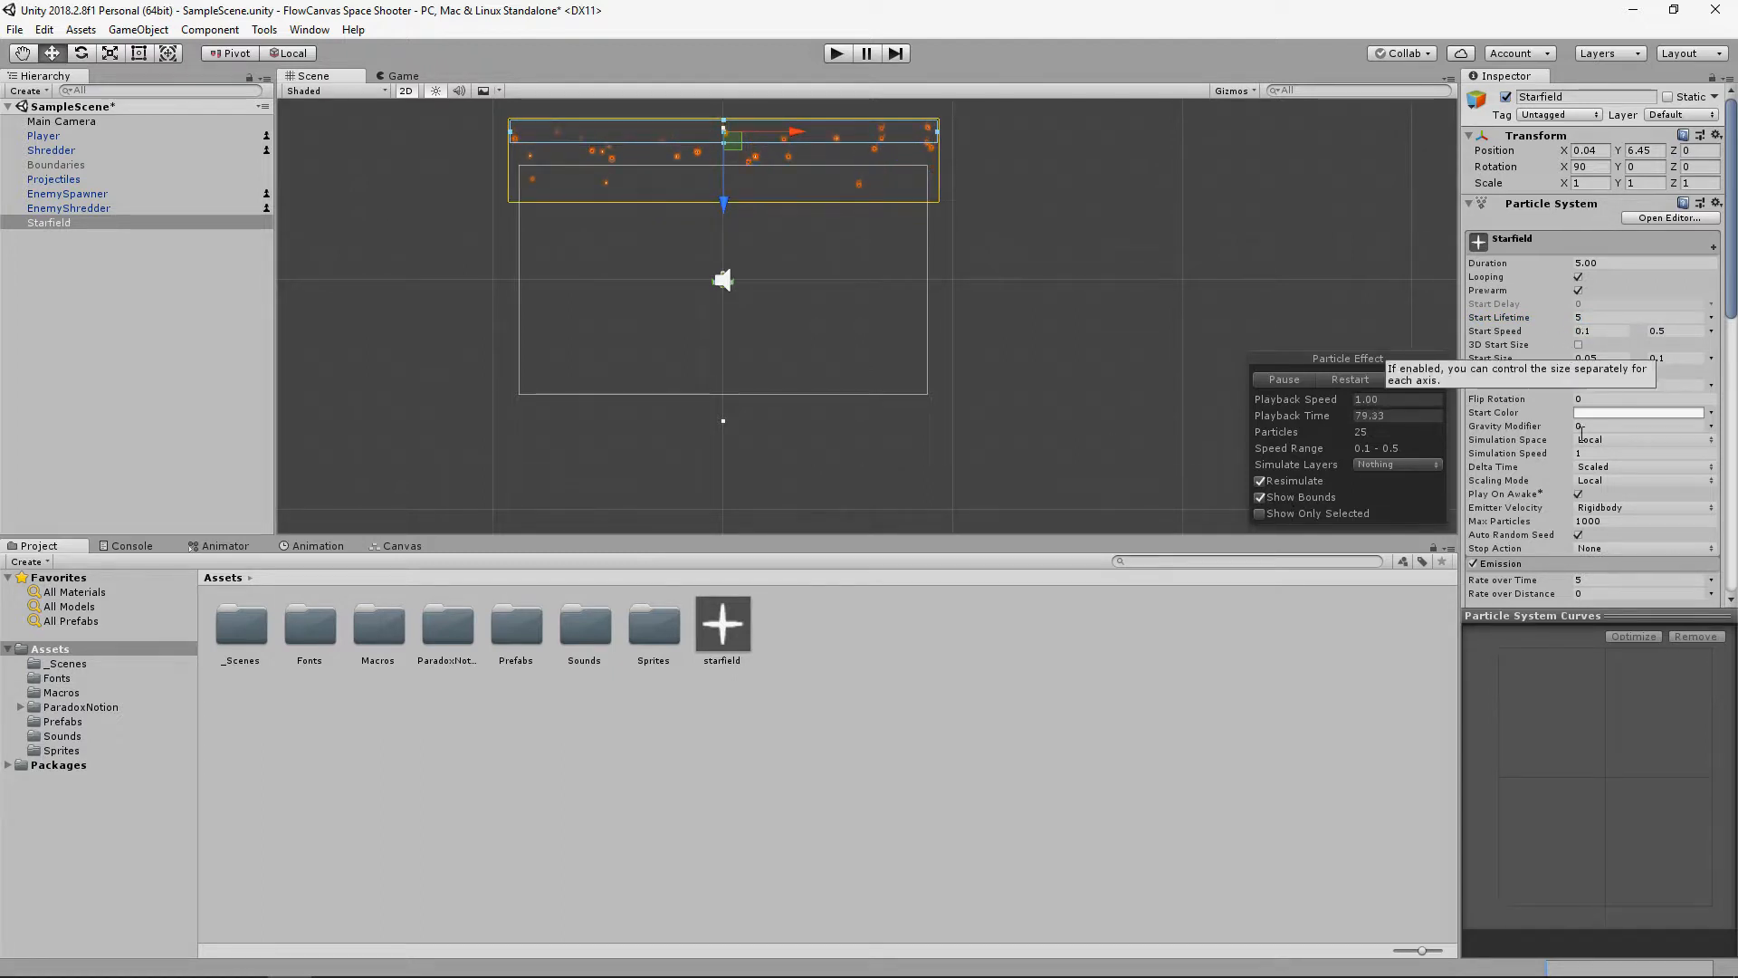
scroll(1596, 448, "down", 2)
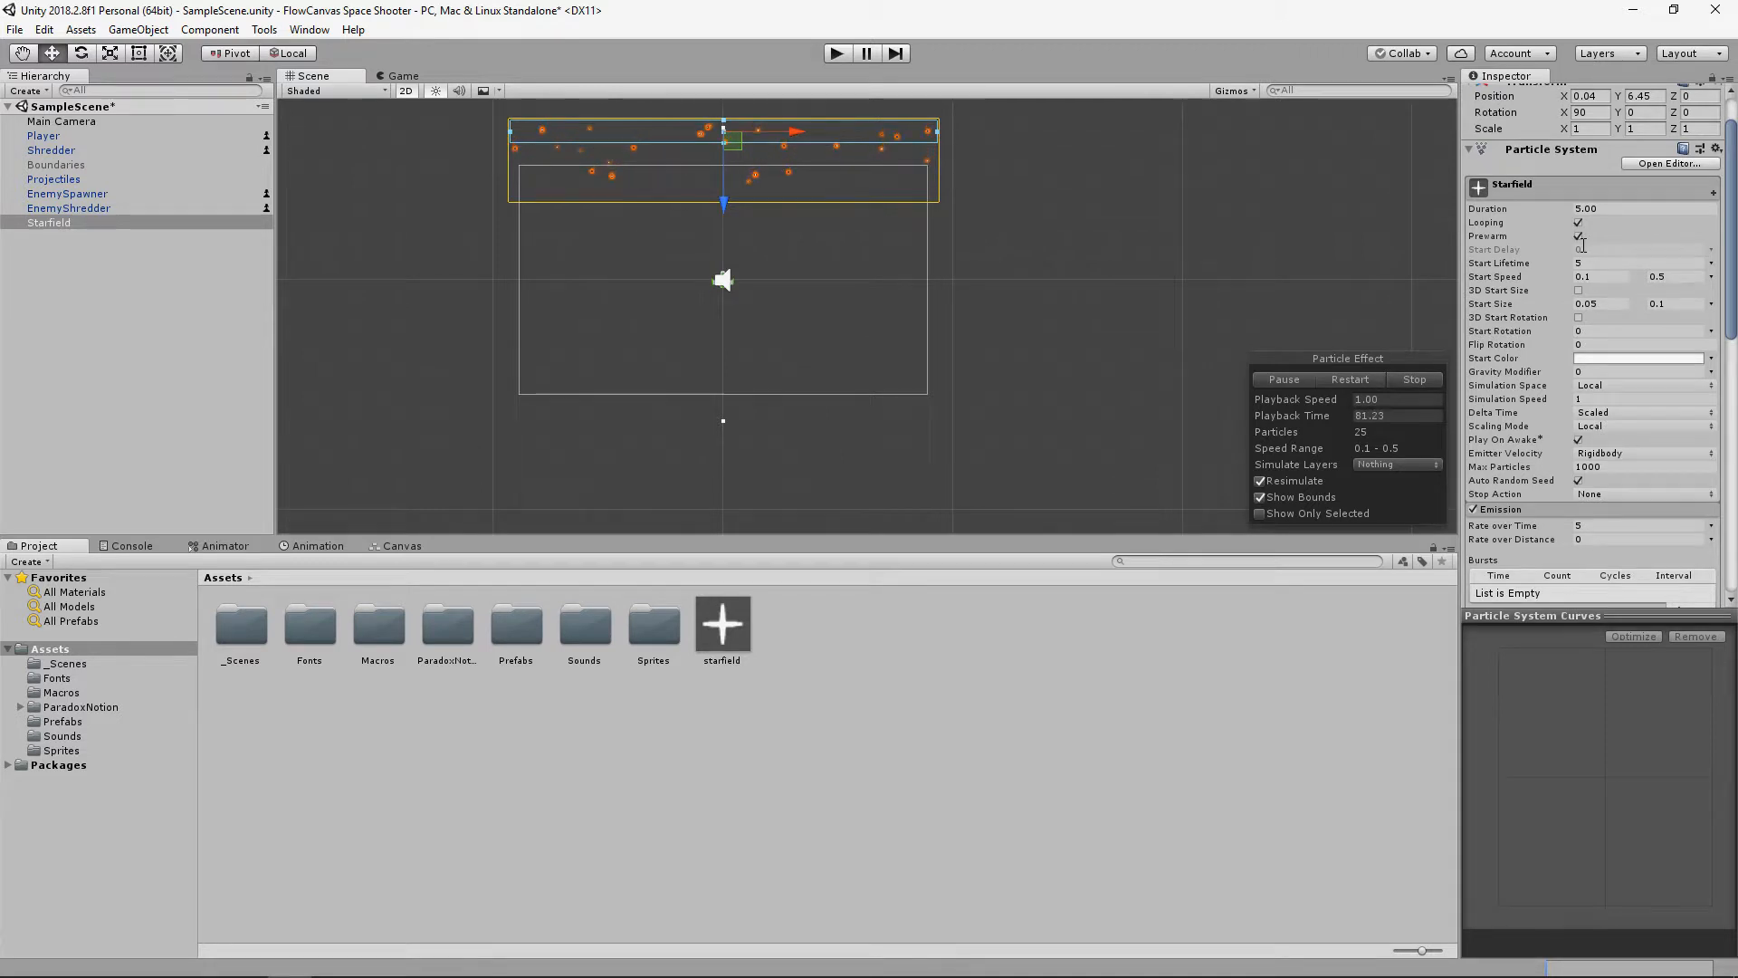
left_click_drag(1569, 269, 454, 226)
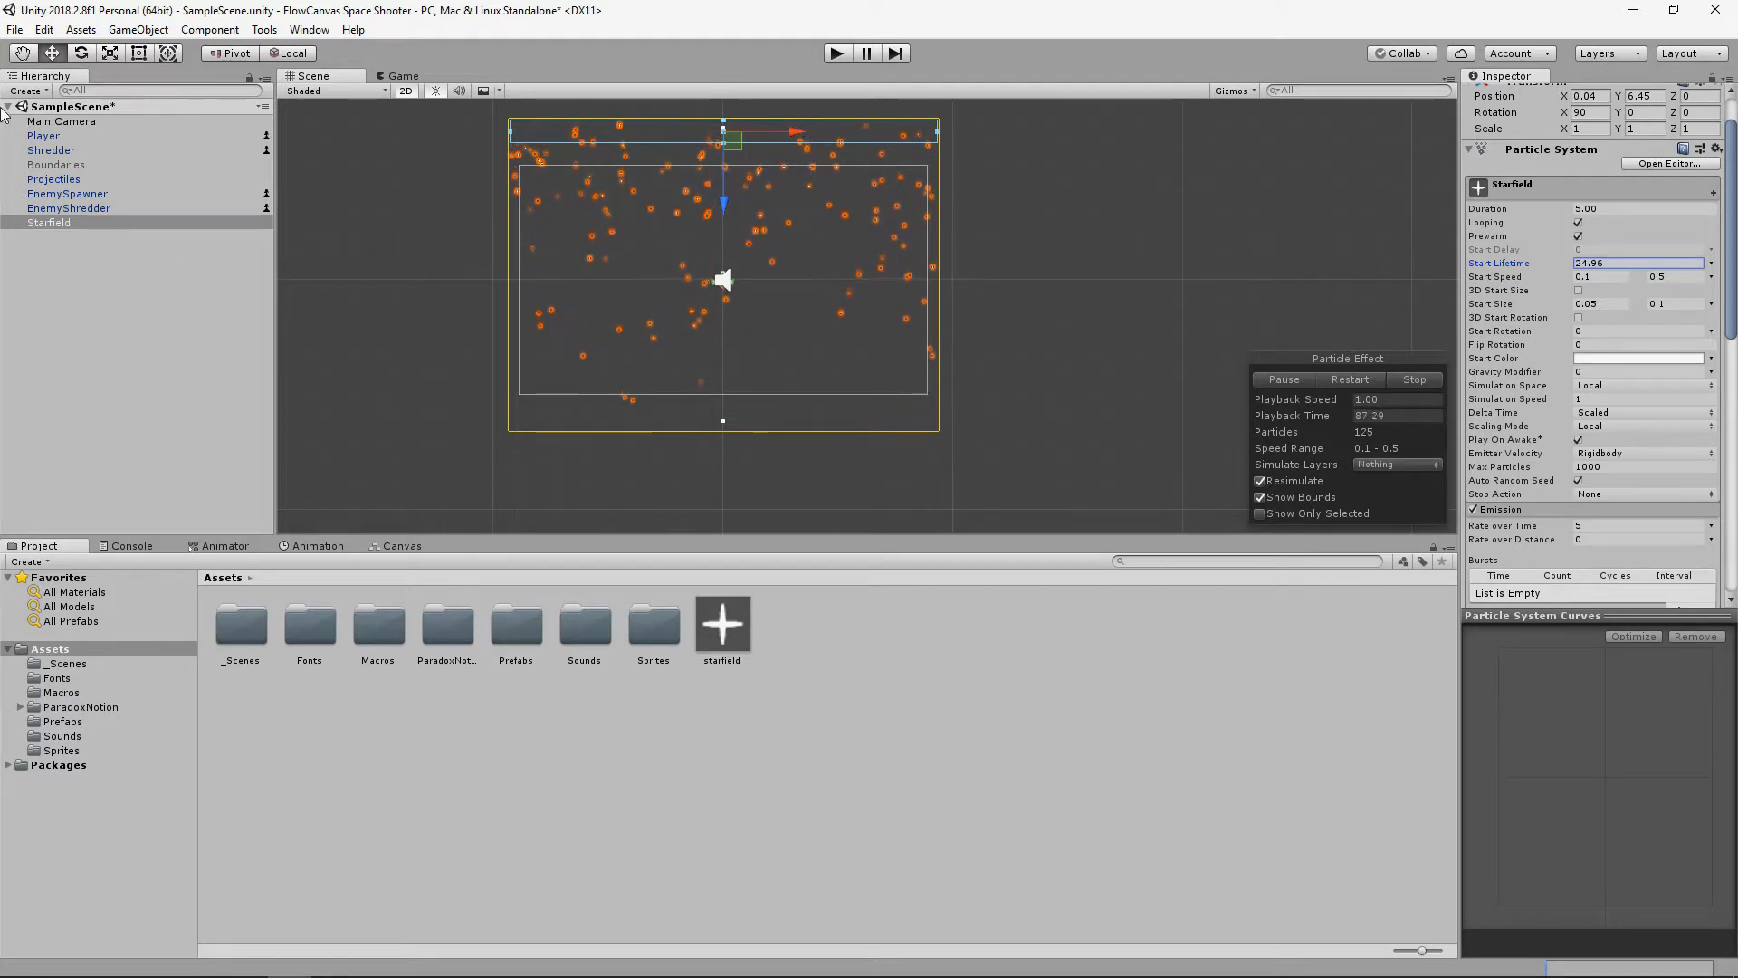
left_click(1620, 262)
type("25")
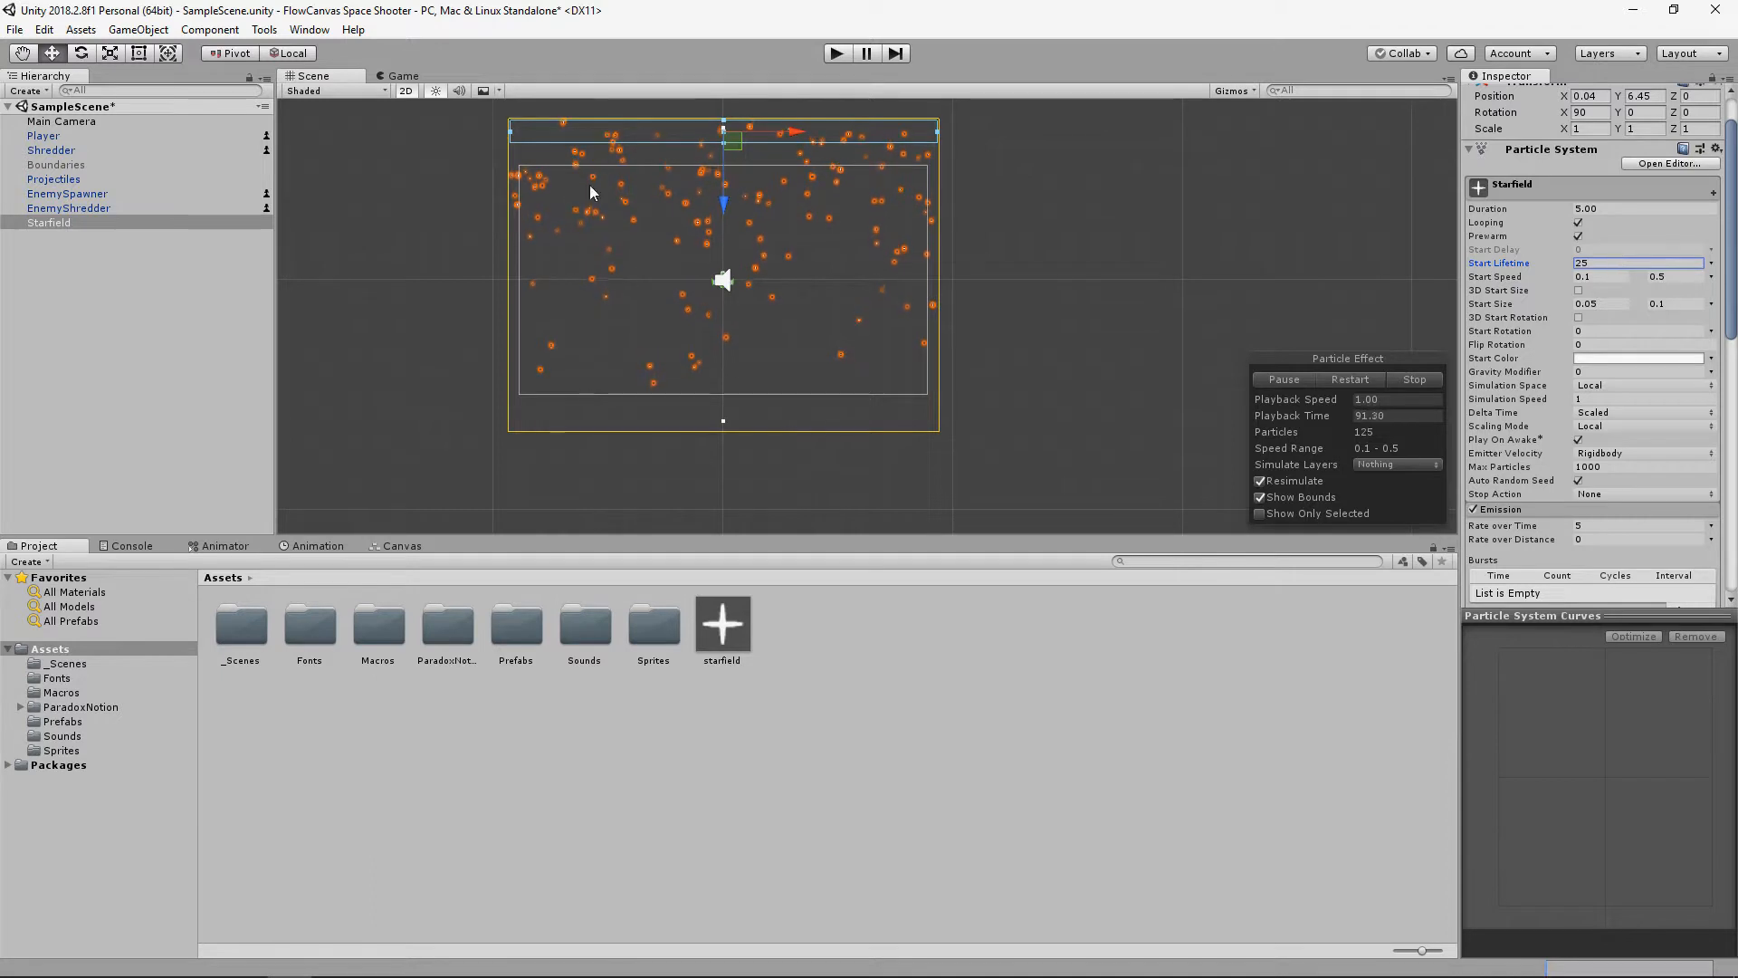
- Preview the Starfield in the Game view, set its maximum Start Speed to 1 and save it as a prefab in the Prefabs folder
left_click(414, 78)
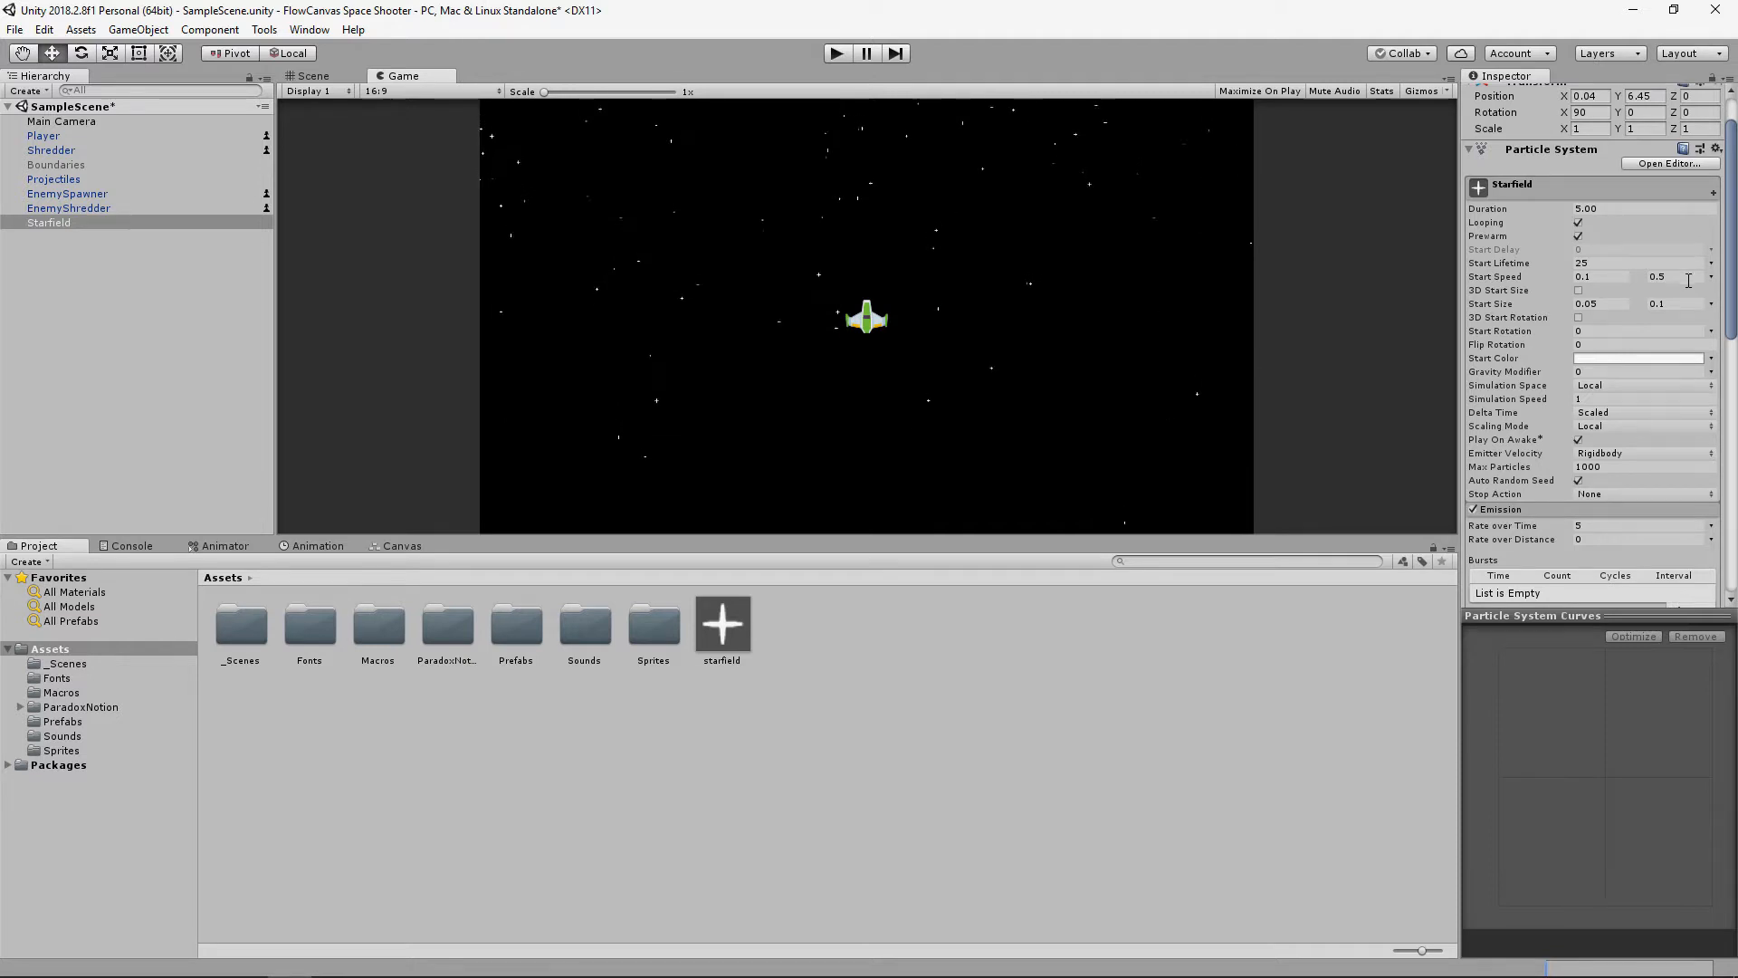
left_click(1685, 277)
left_click(61, 722)
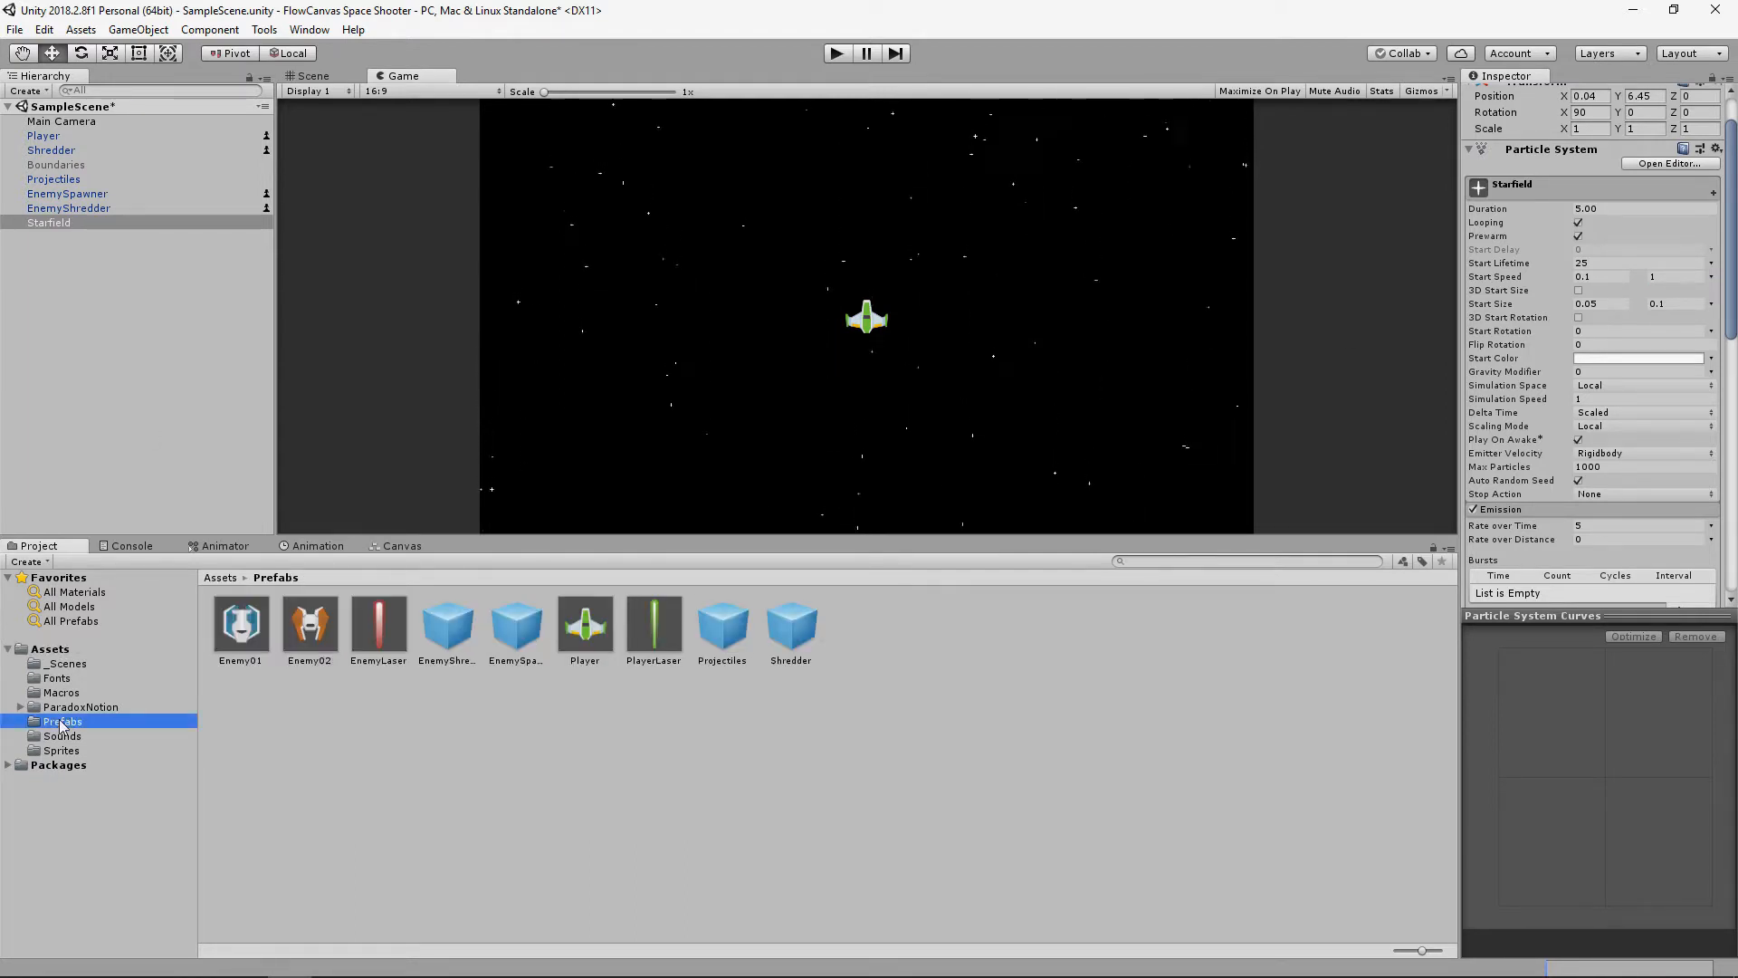
left_click_drag(41, 225, 961, 668)
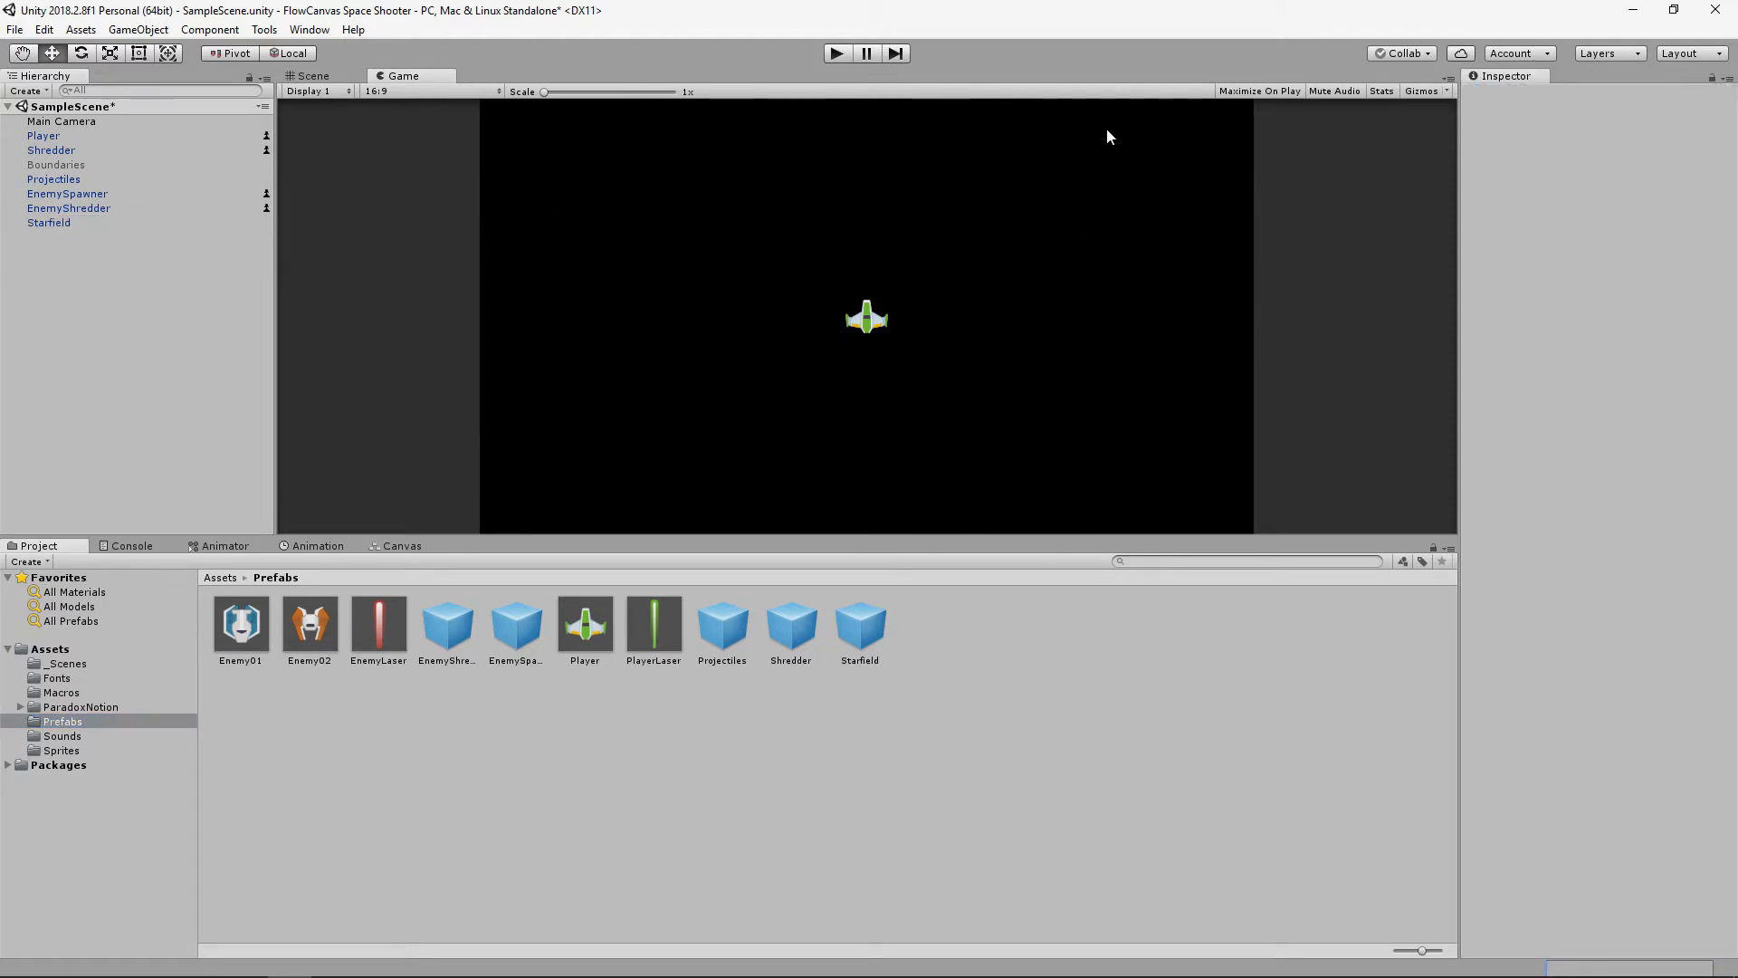
- Run the game and test the starfield background while moving the ship down and to the left and firing a laser
left_click(837, 54)
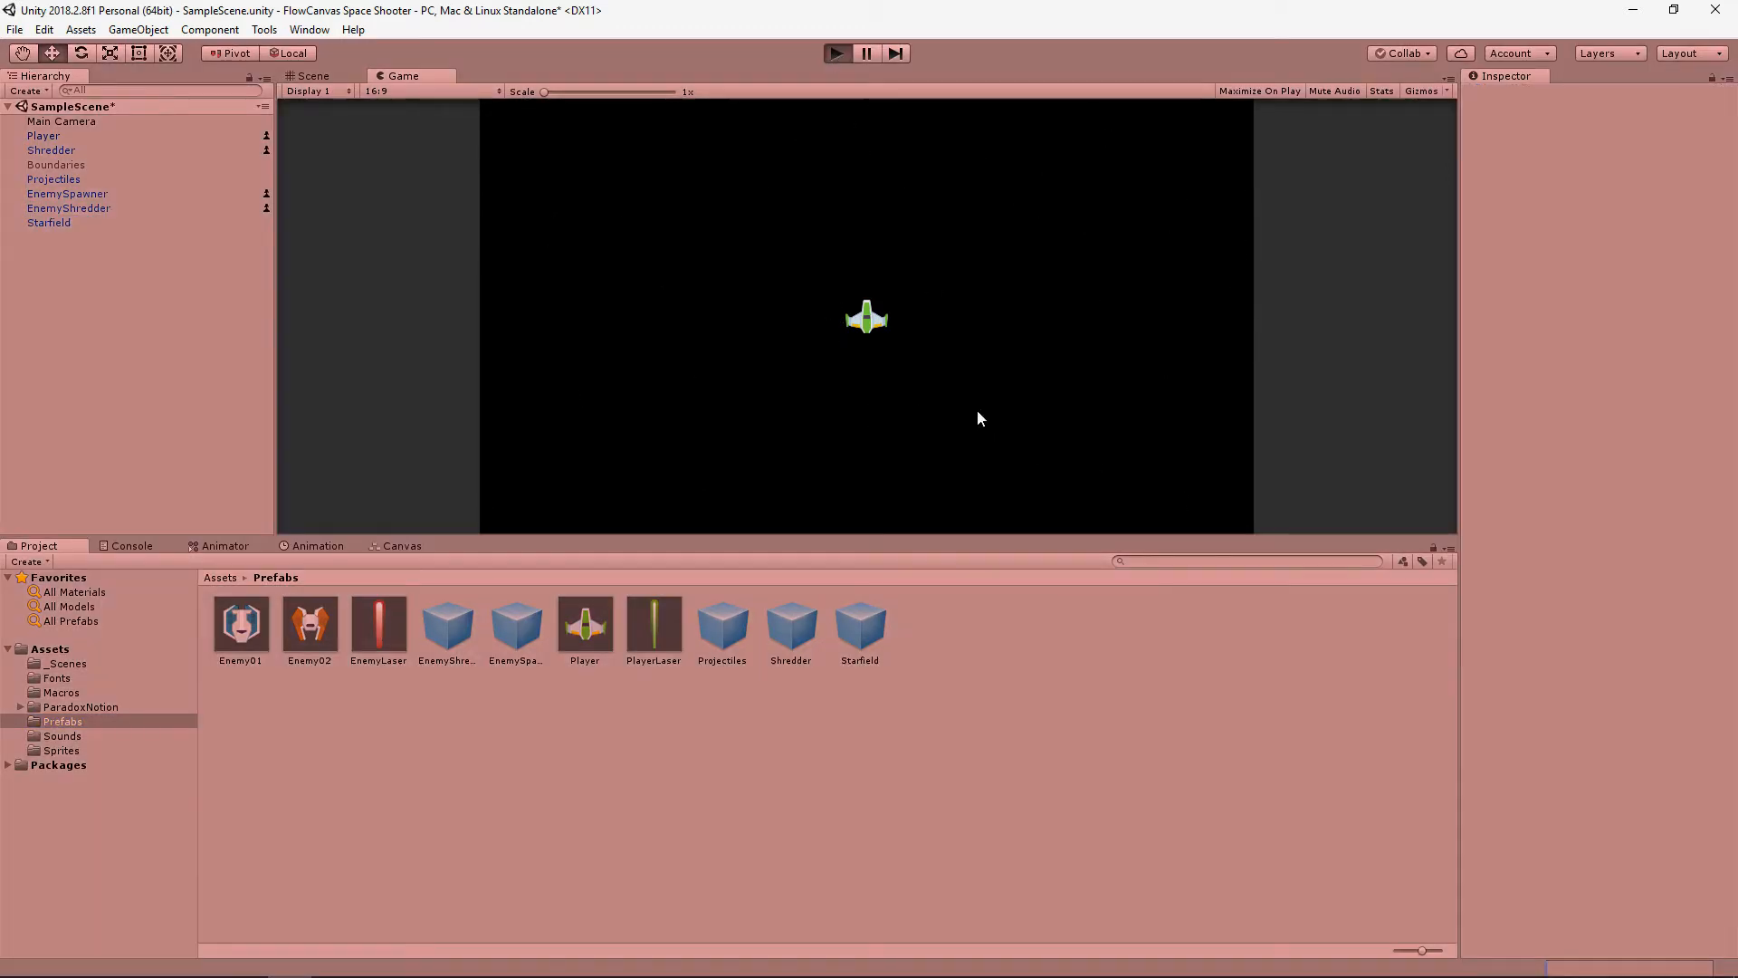
key("s")
key("a")
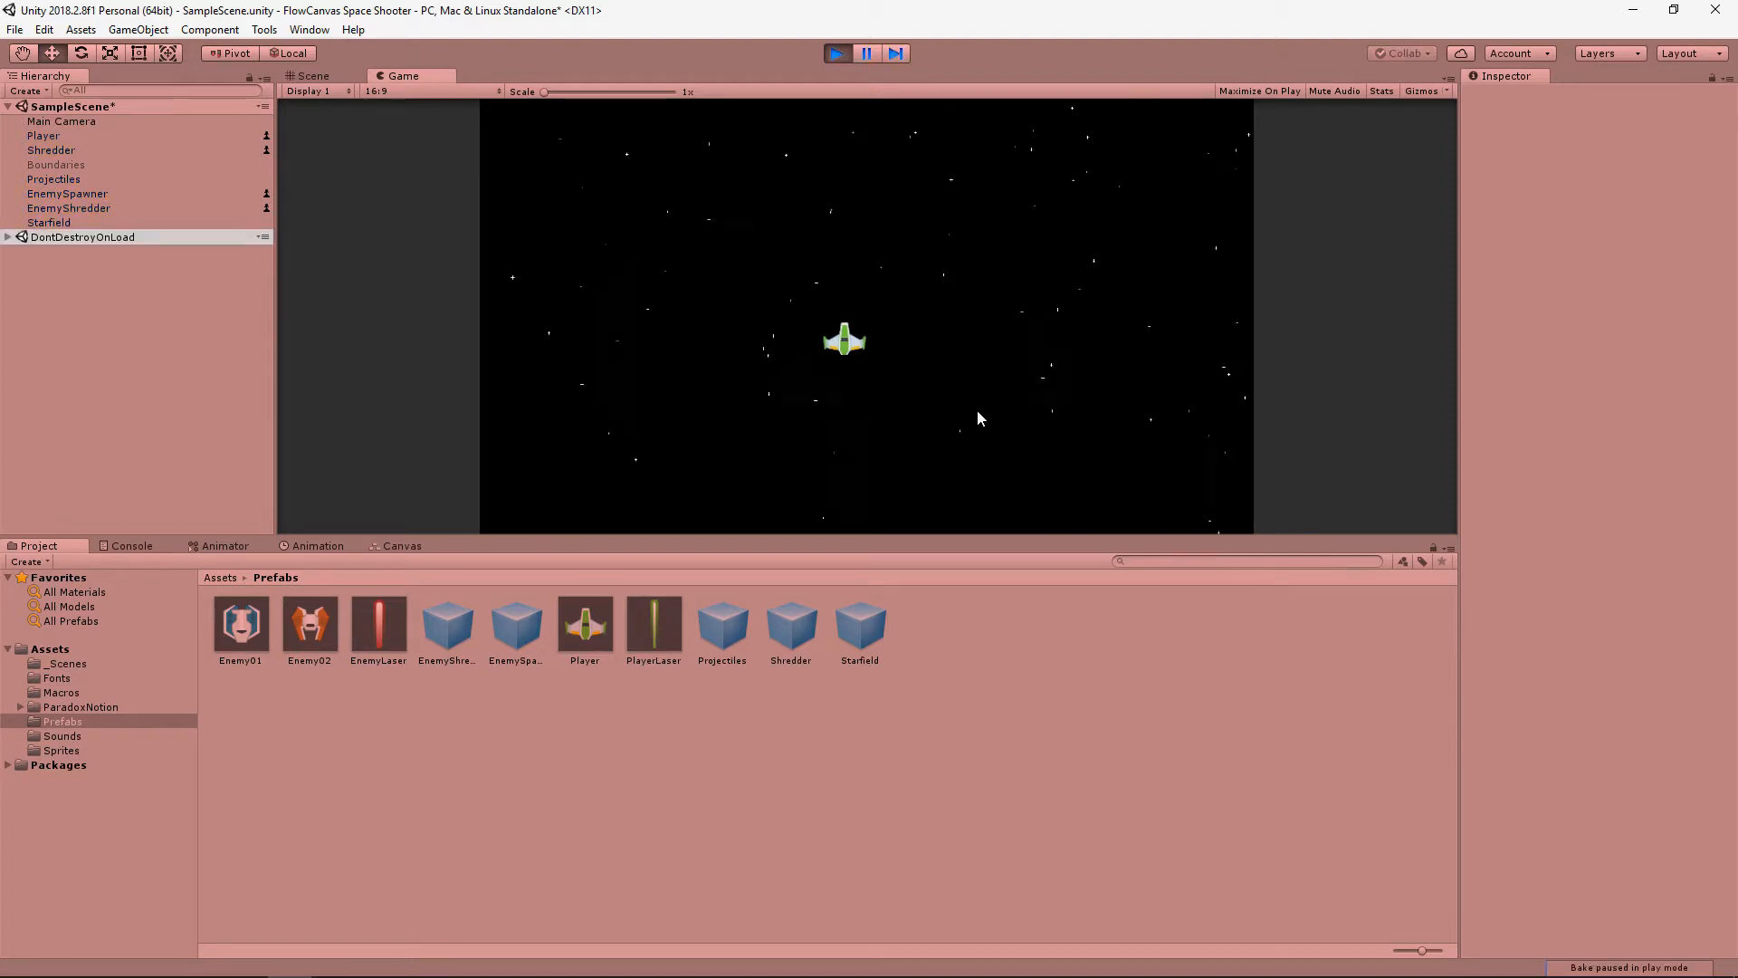
key("space")
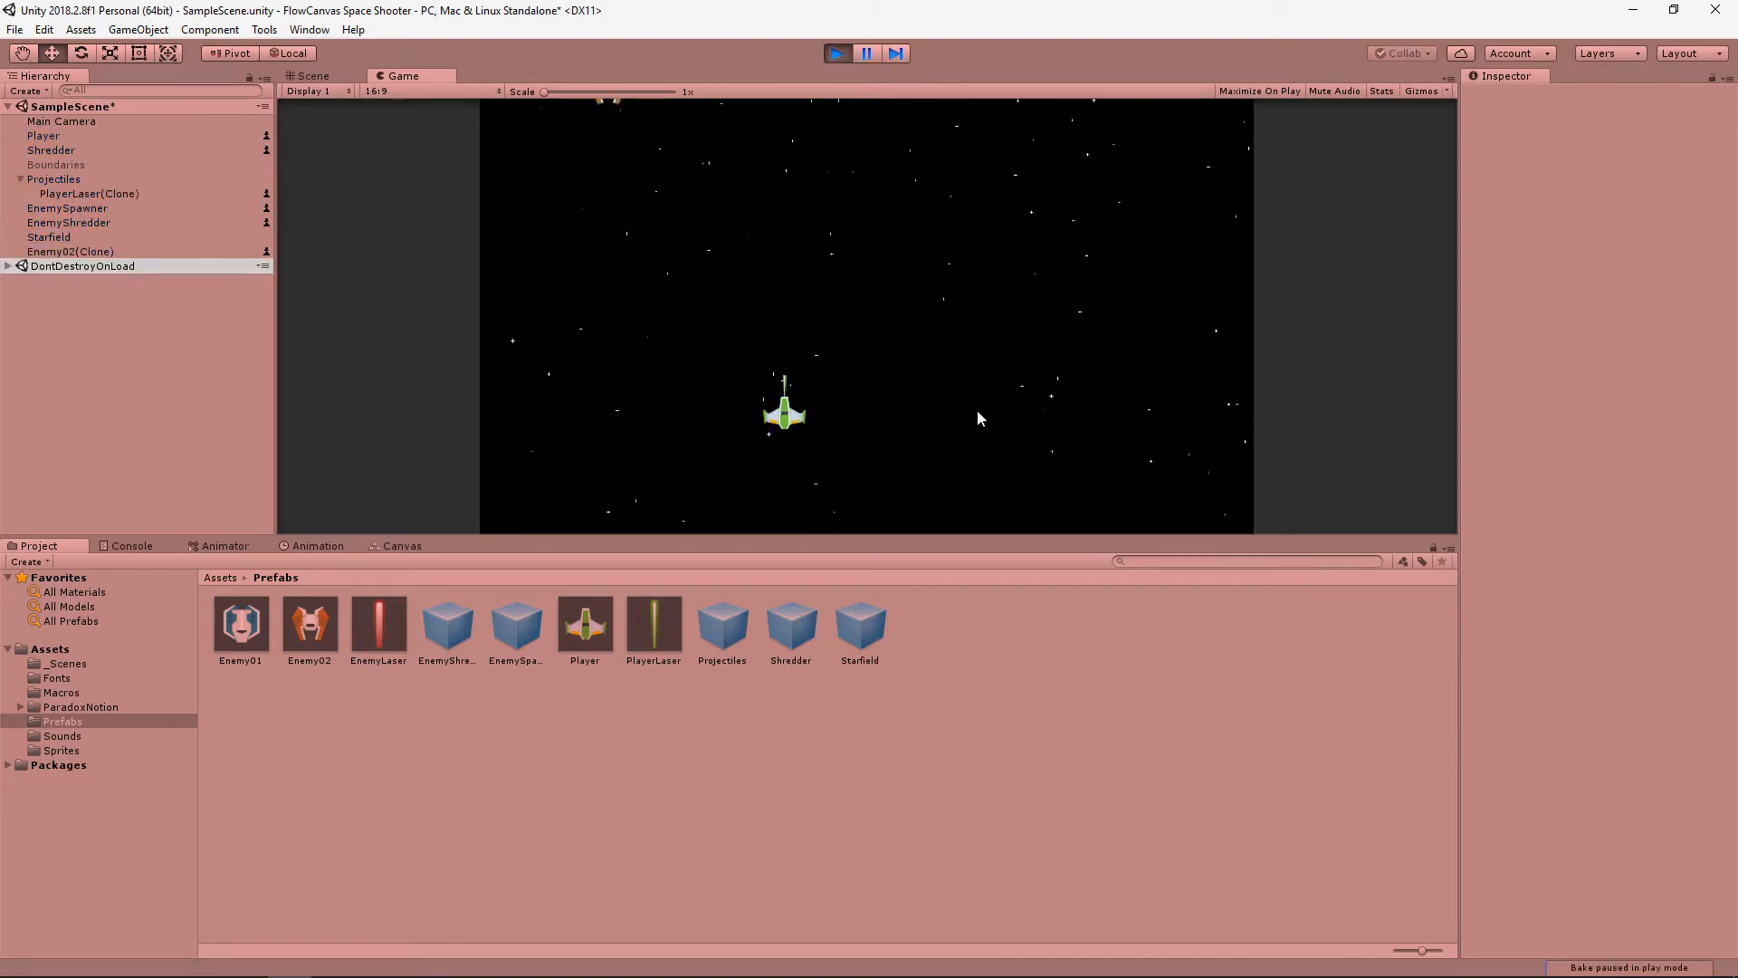
- Continue play-testing by firing a laser and flying the ship among the enemies in all directions, and stop the game
key("space")
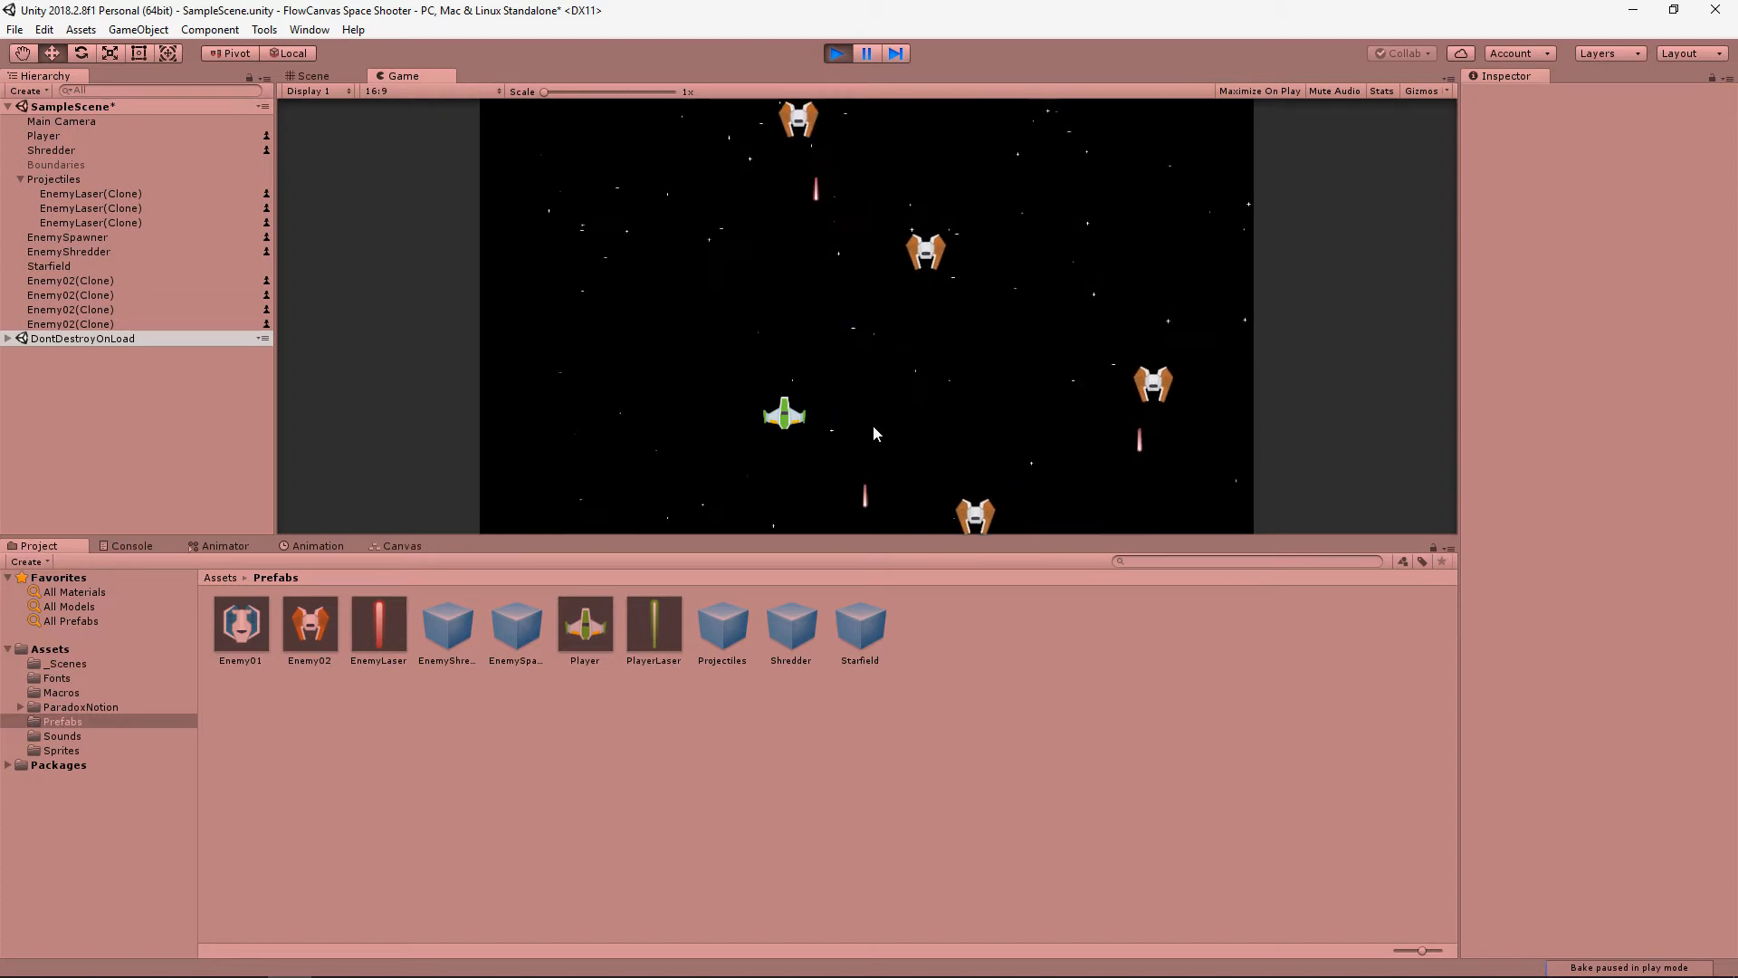
key("Left")
key("Up")
key("Right")
key("Down")
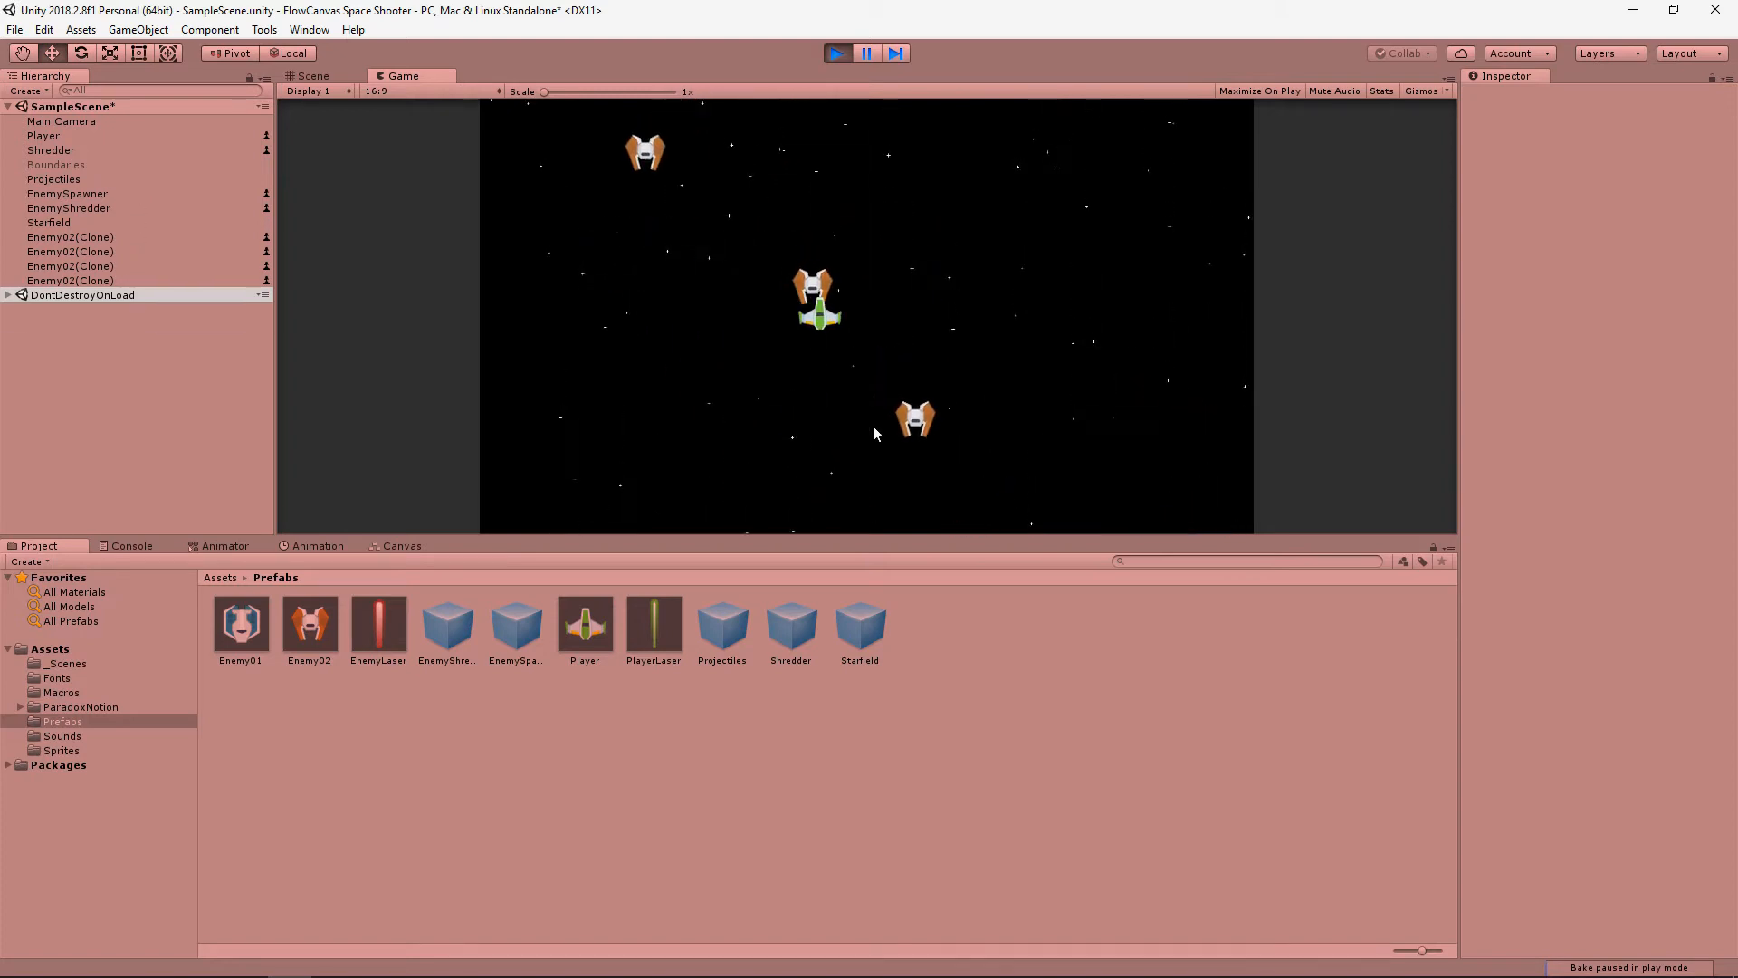
key("Left")
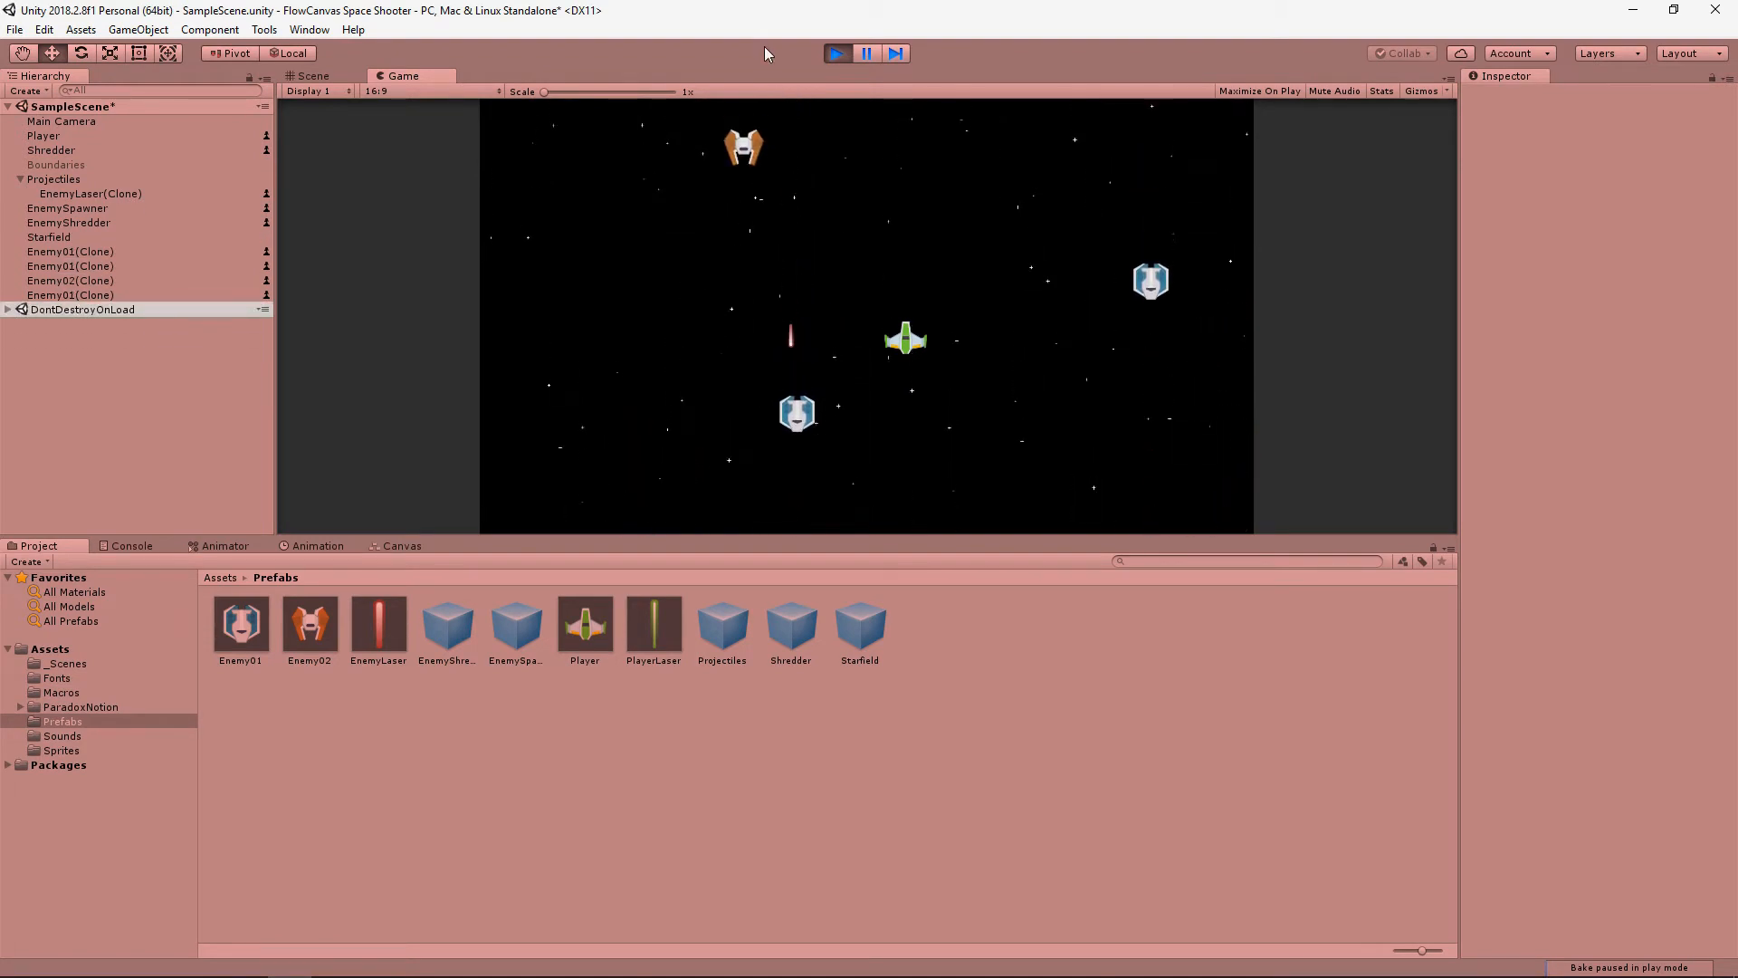
left_click(837, 54)
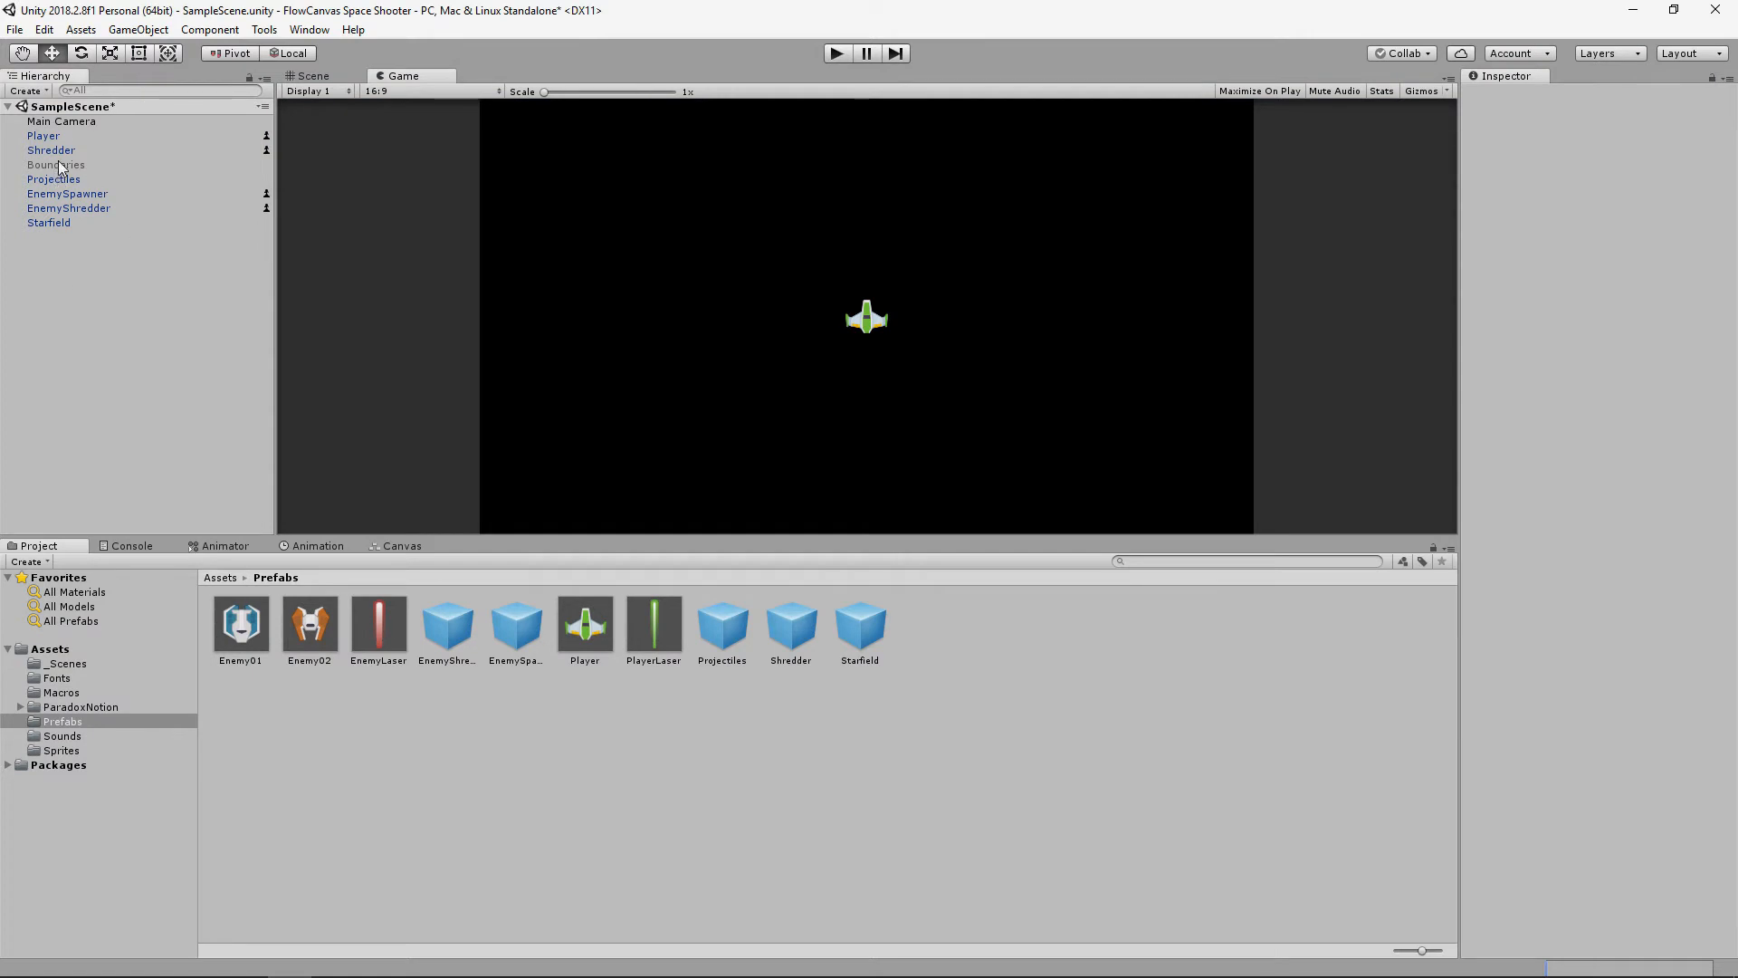
- Set the Sorting Layer in the Starfield's Renderer module to background, apply the change to its prefab and save the scene
left_click(56, 222)
scroll(1640, 381, "down", 15)
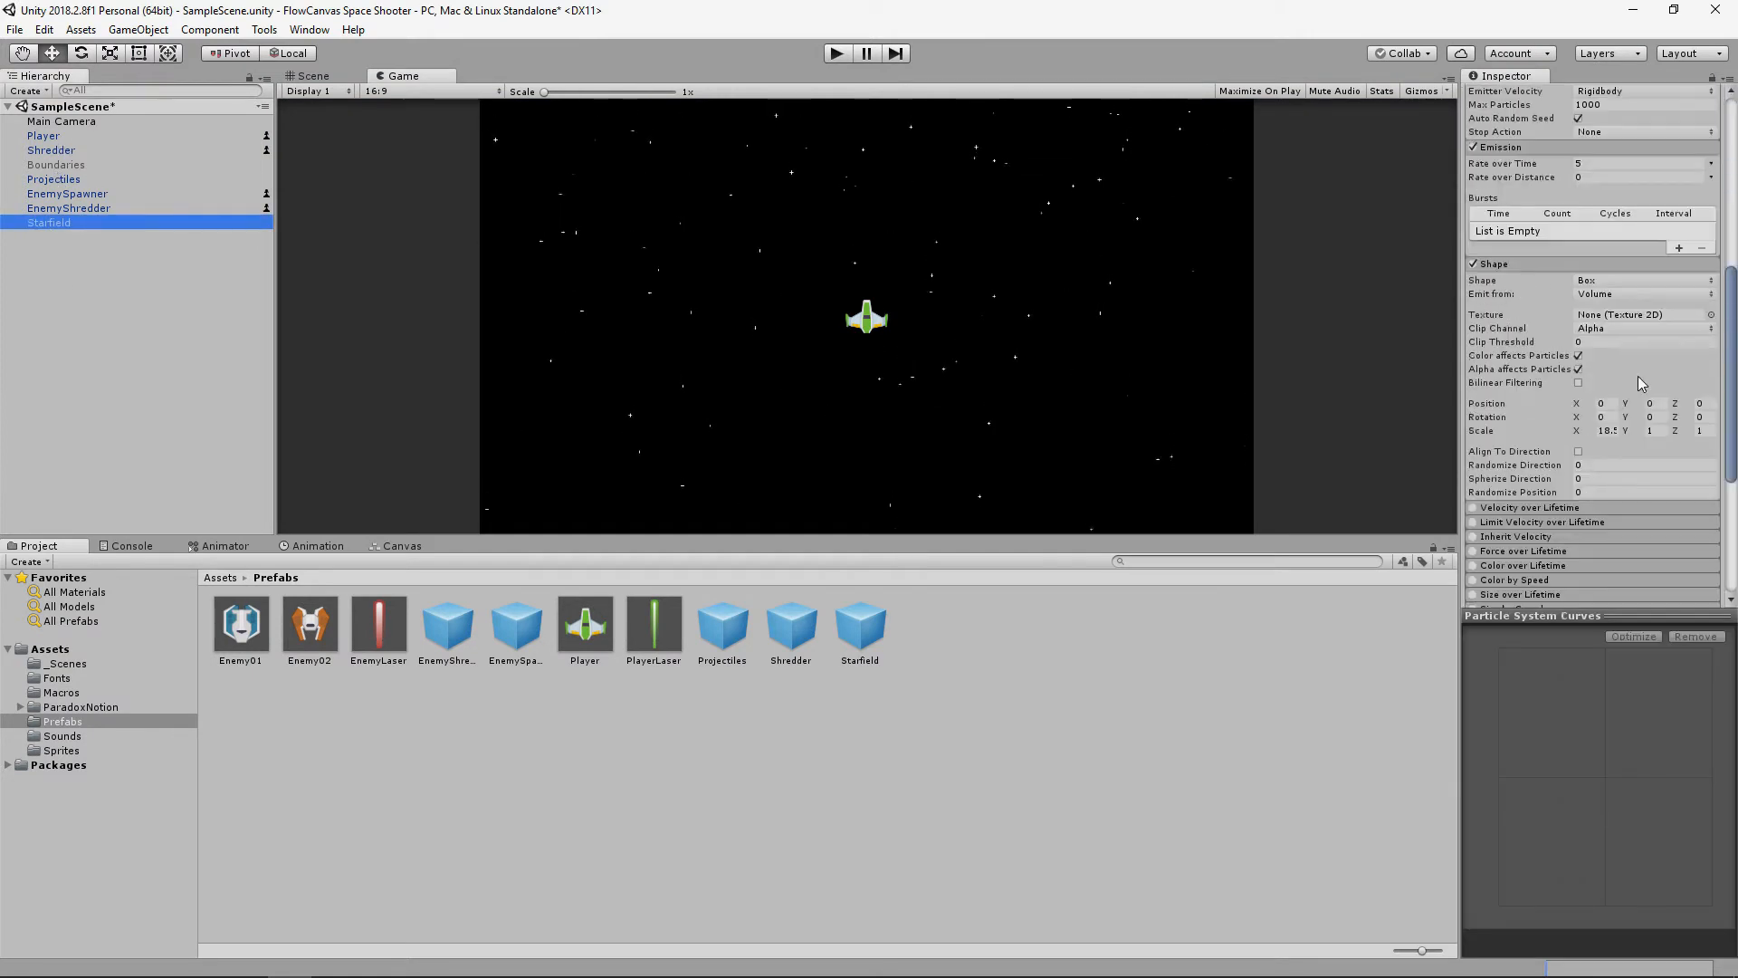
left_click(1534, 500)
scroll(1535, 362, "down", 6)
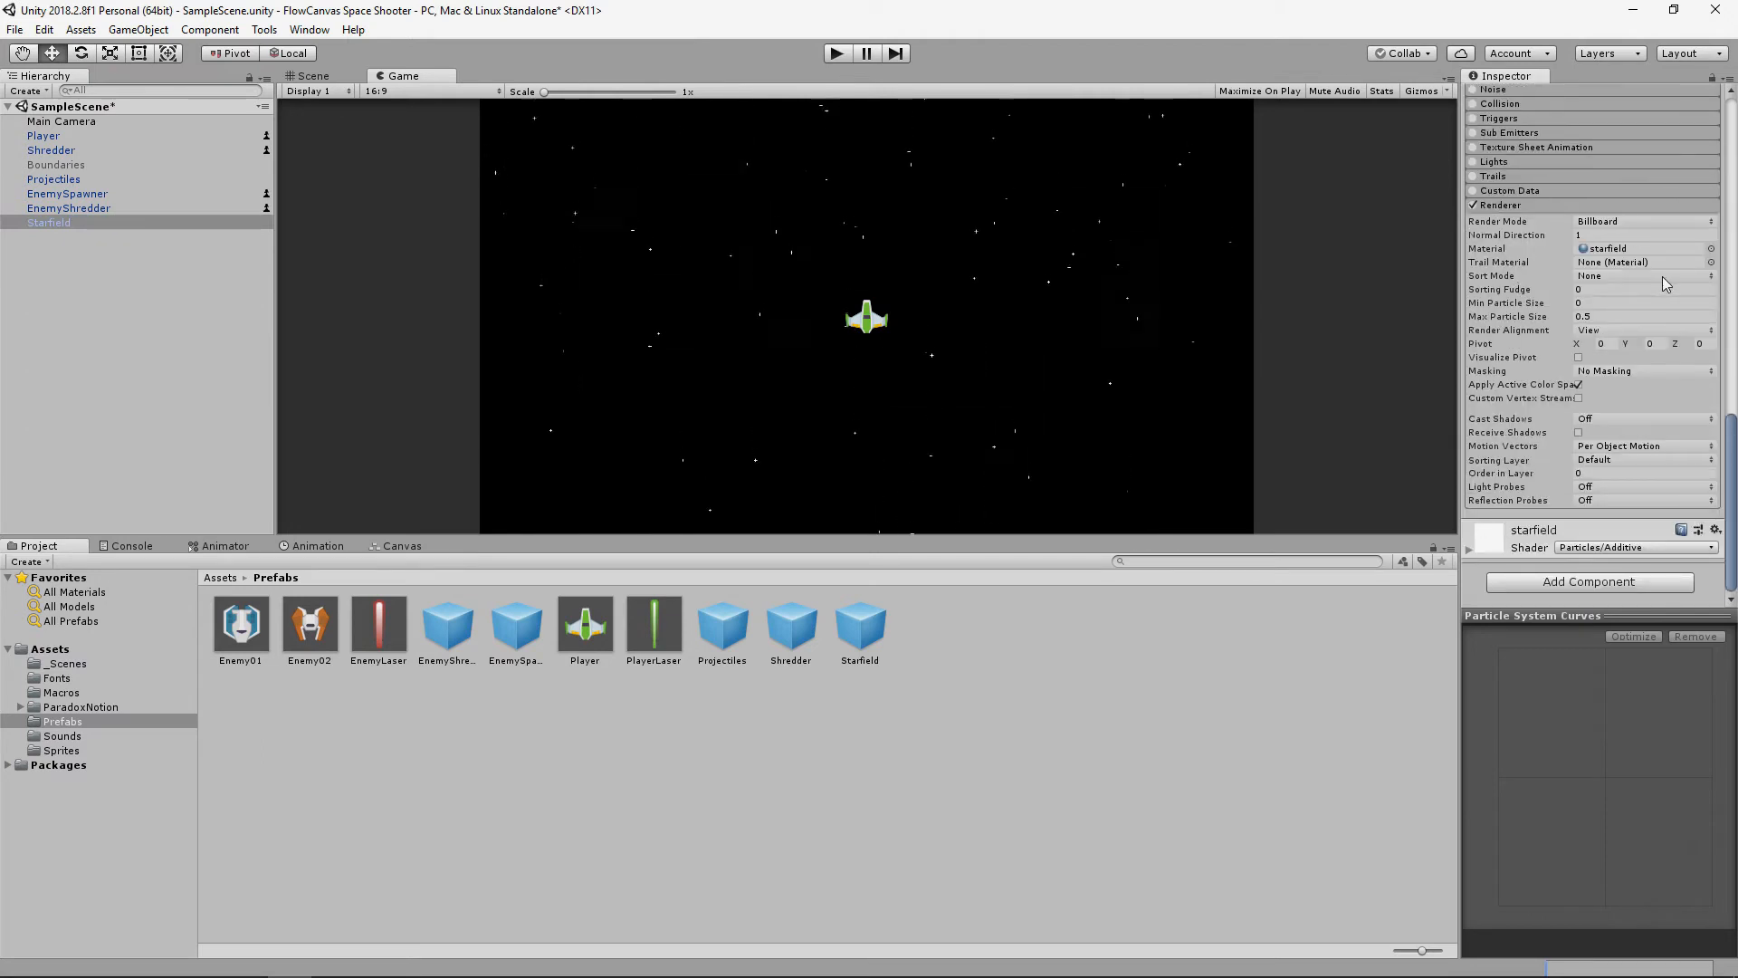
left_click(1611, 460)
left_click(1615, 490)
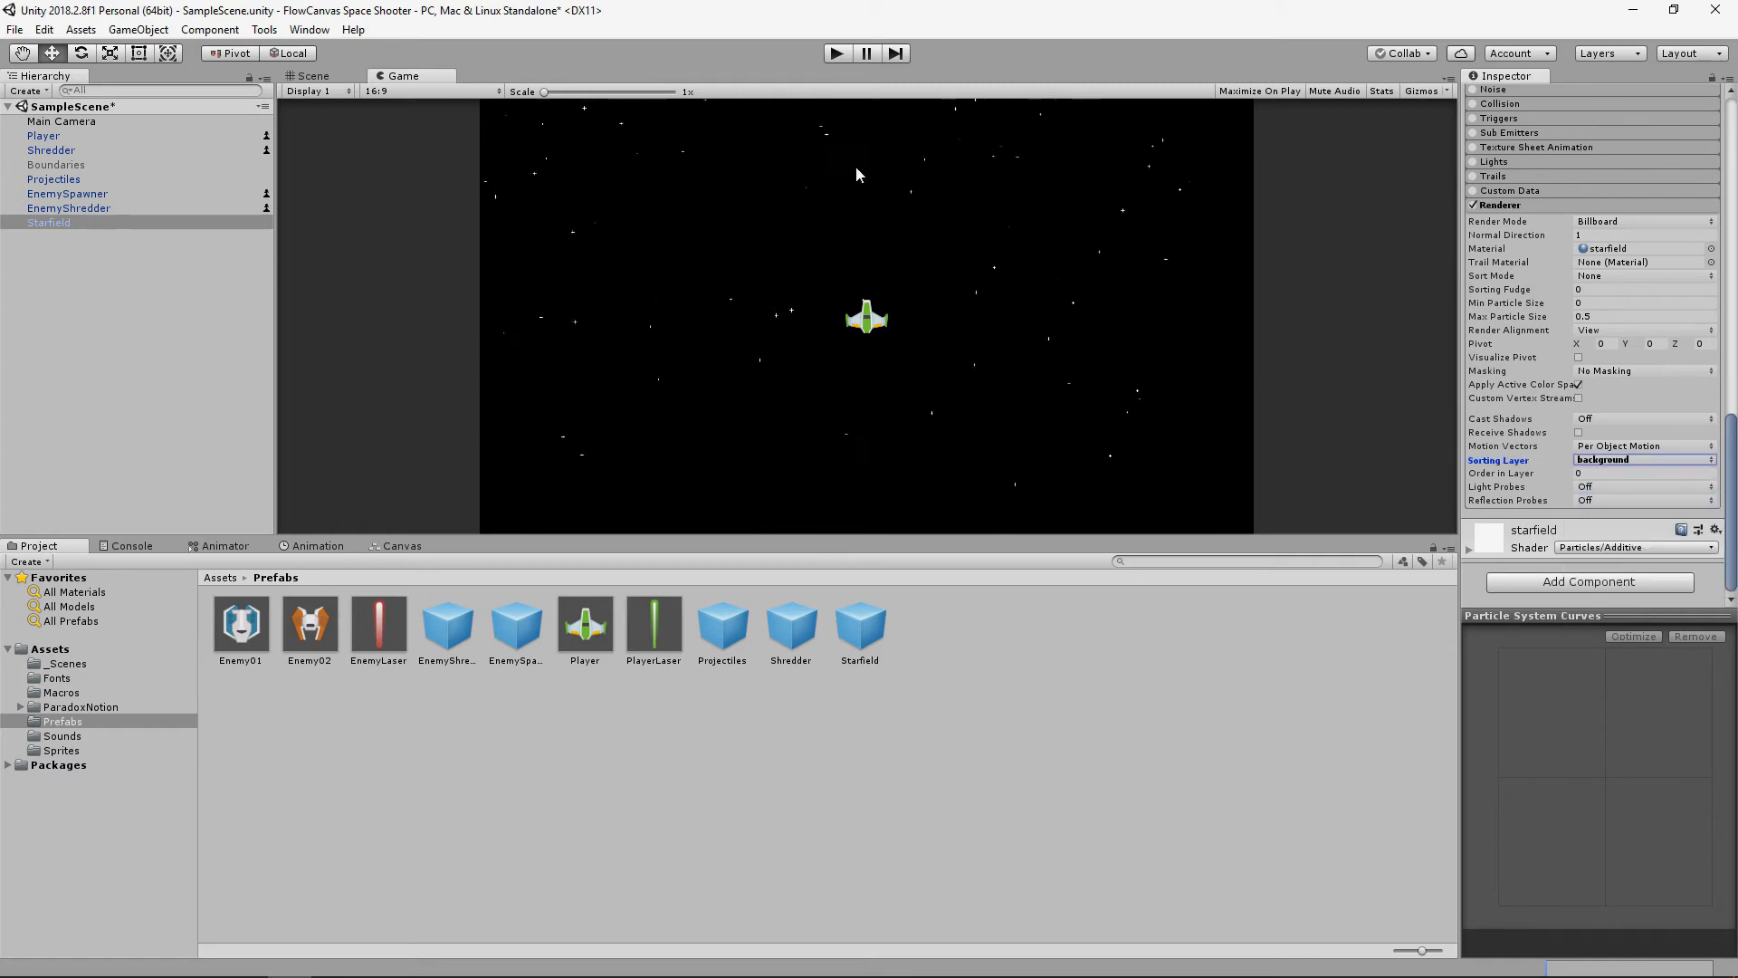
scroll(1612, 331, "up", 15)
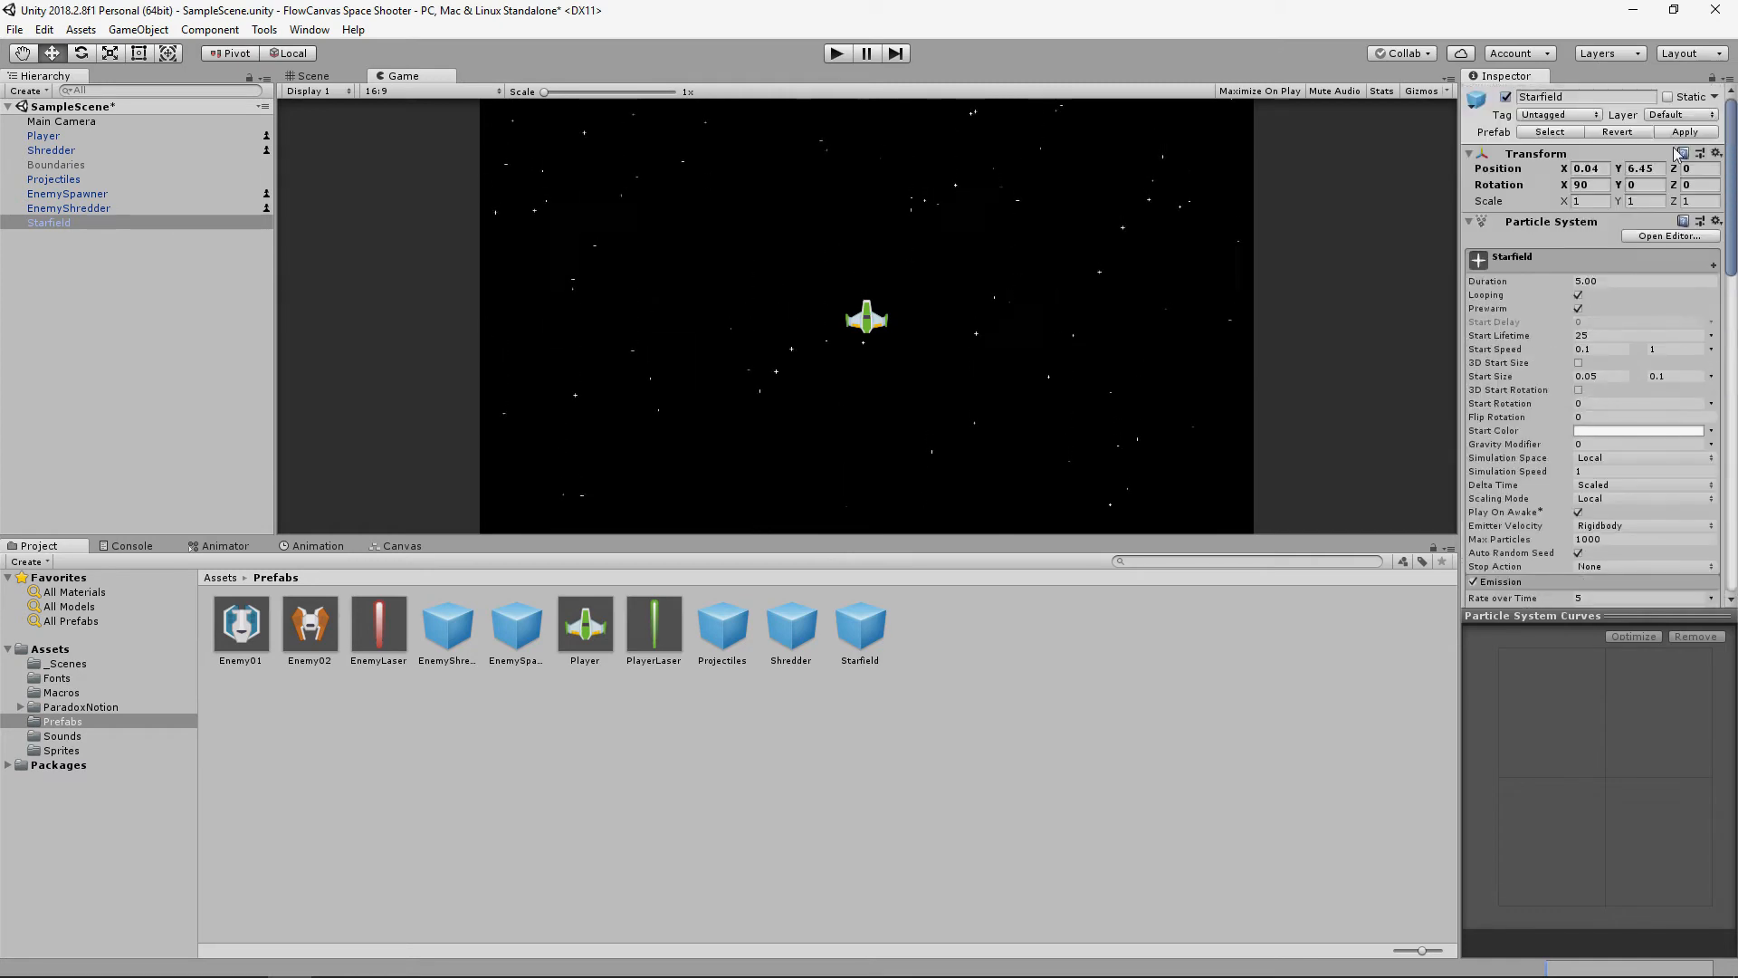
left_click(135, 292)
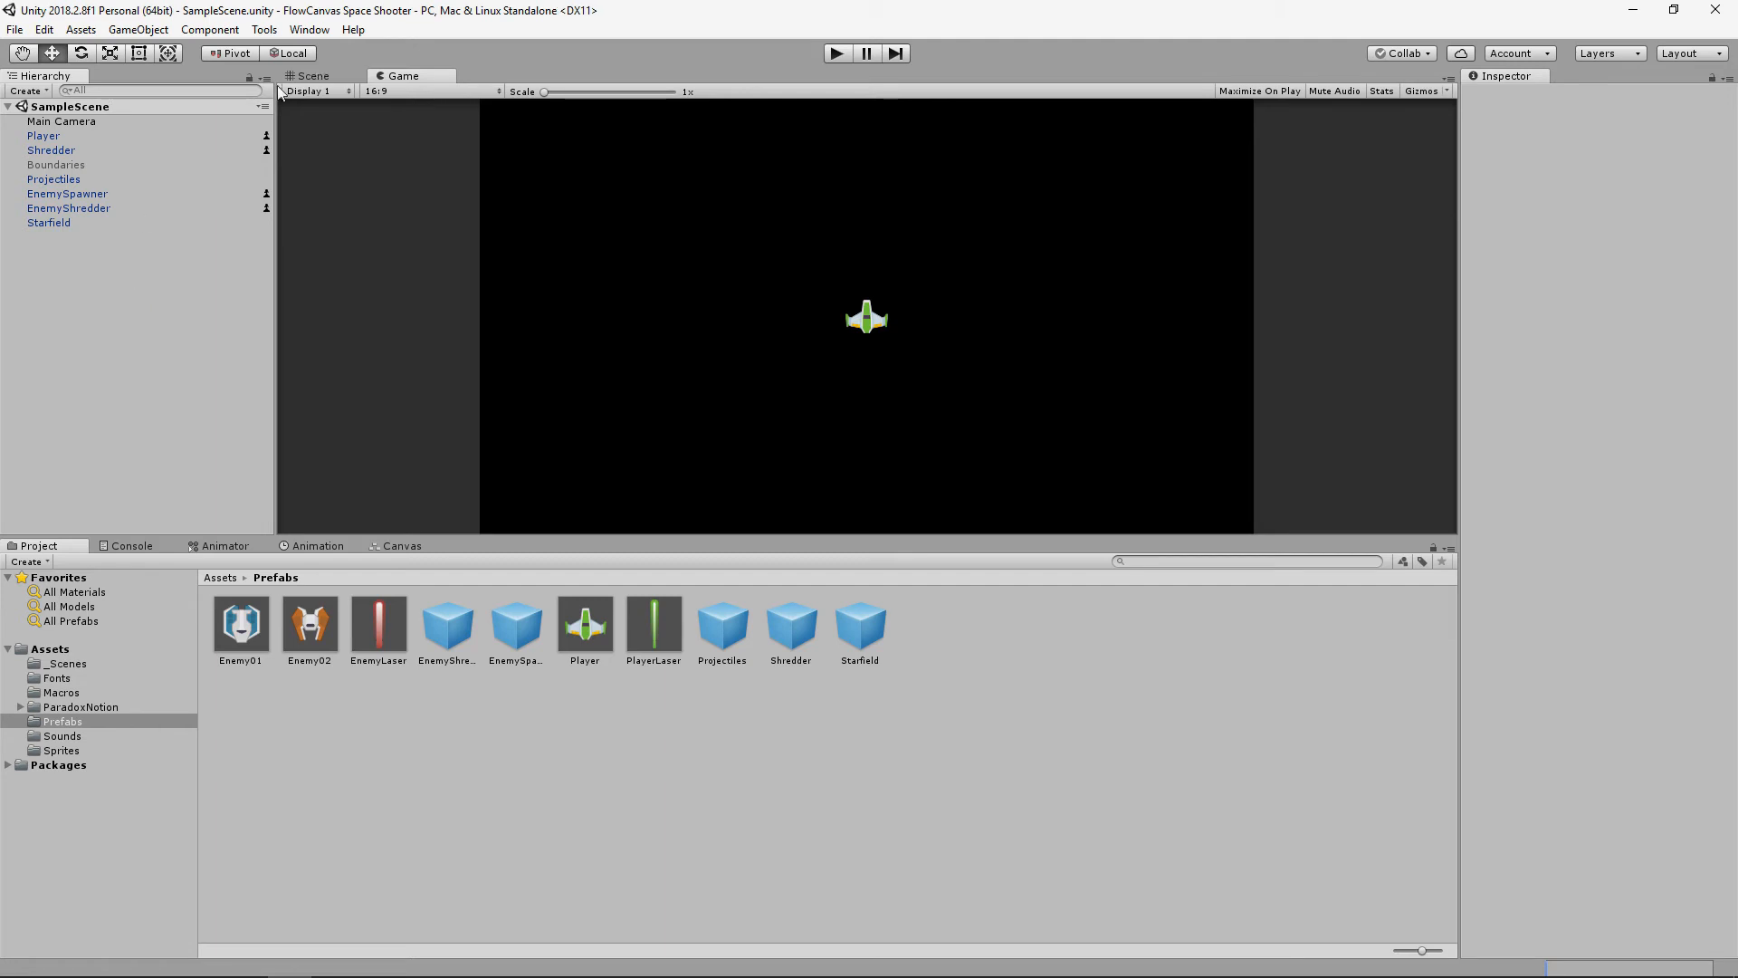
- Inspect the Starfield's particles in the Scene view and up close in the Game view, and deselect it
left_click(62, 227)
left_click(318, 75)
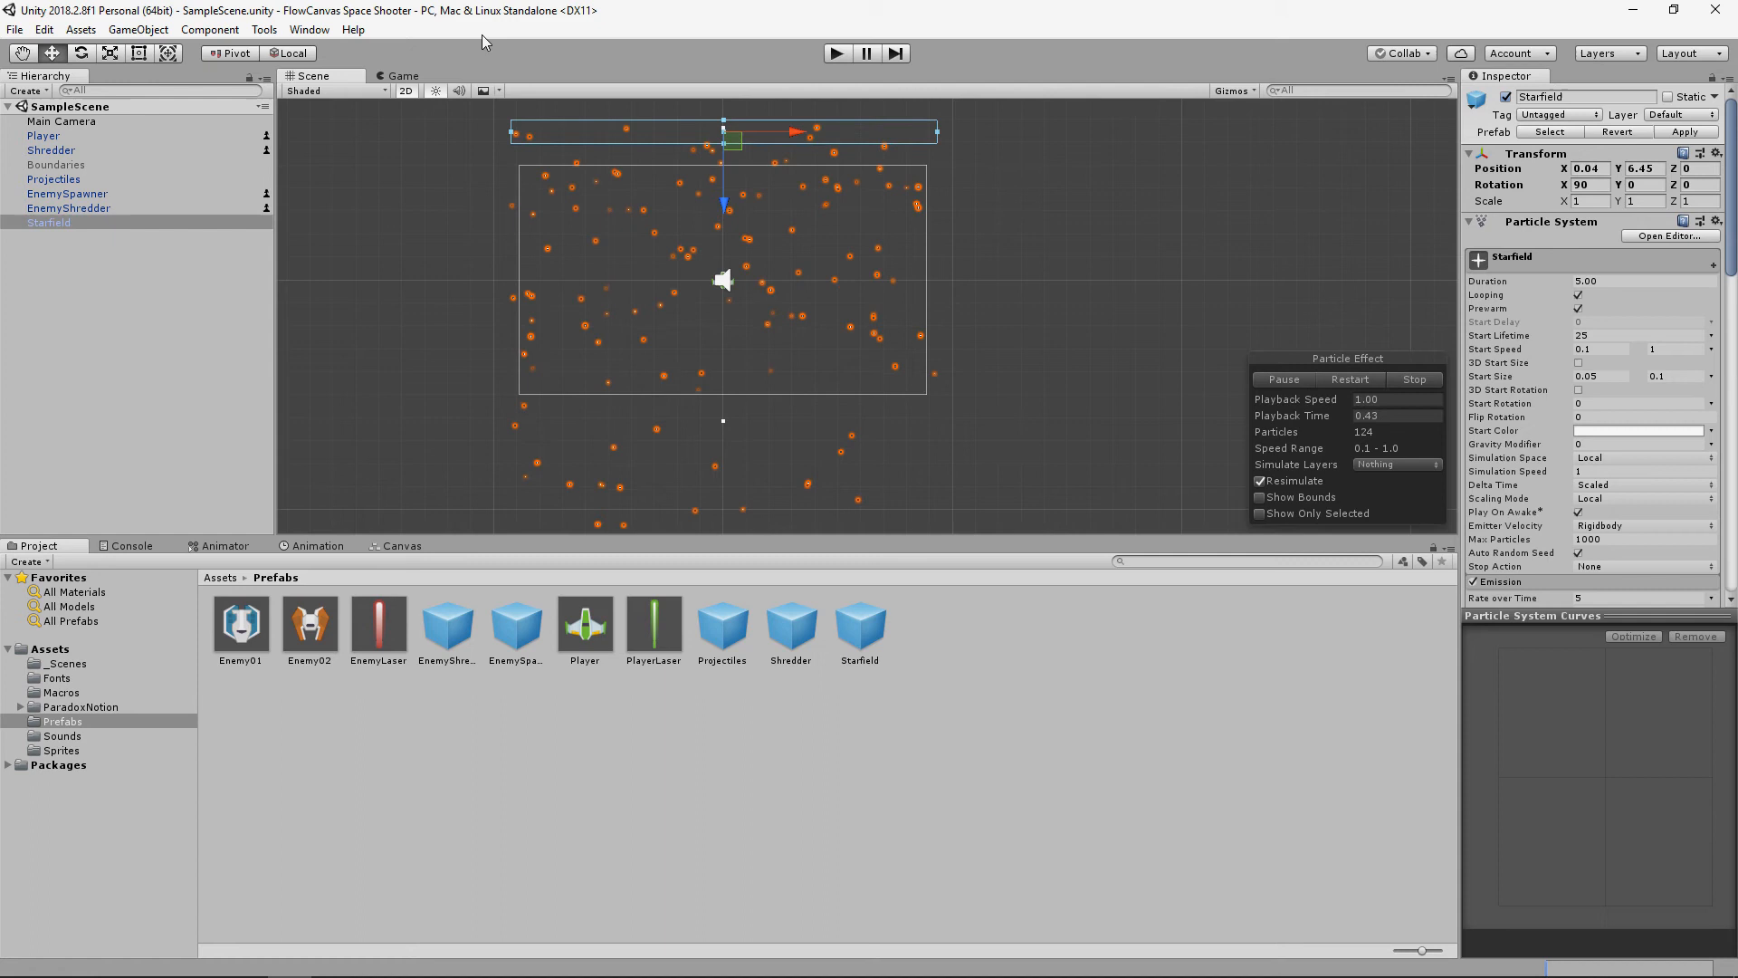
left_click(402, 75)
scroll(917, 326, "up", 1)
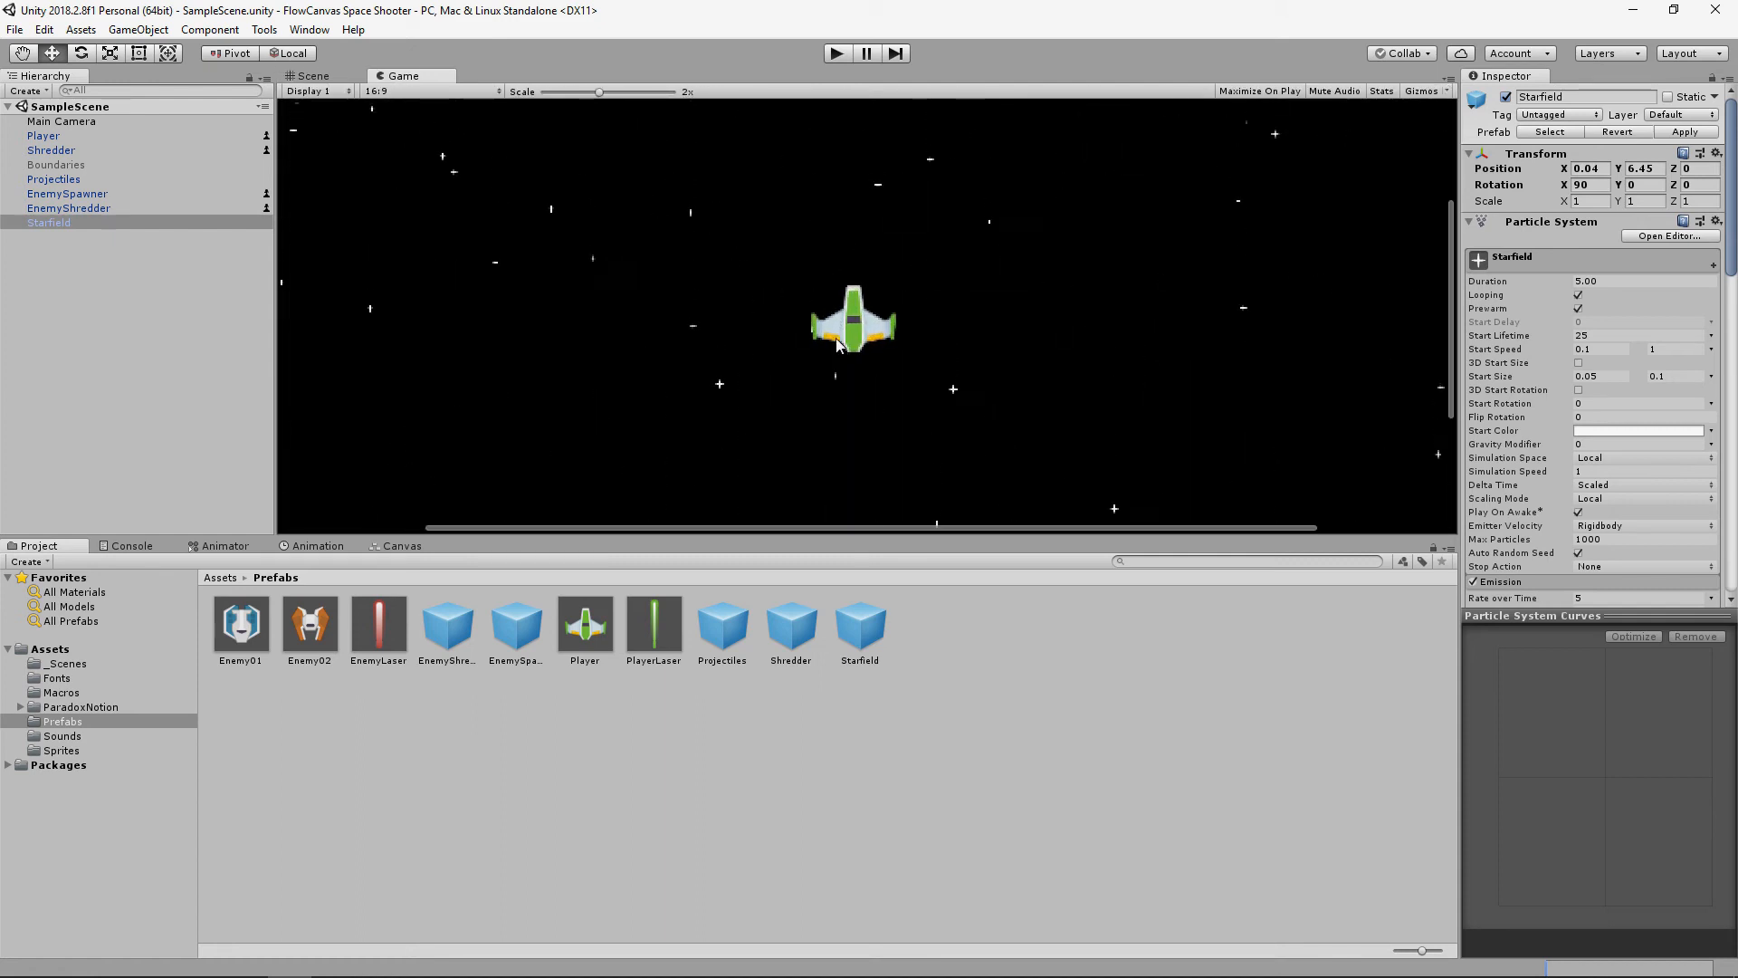
scroll(892, 179, "down", 4)
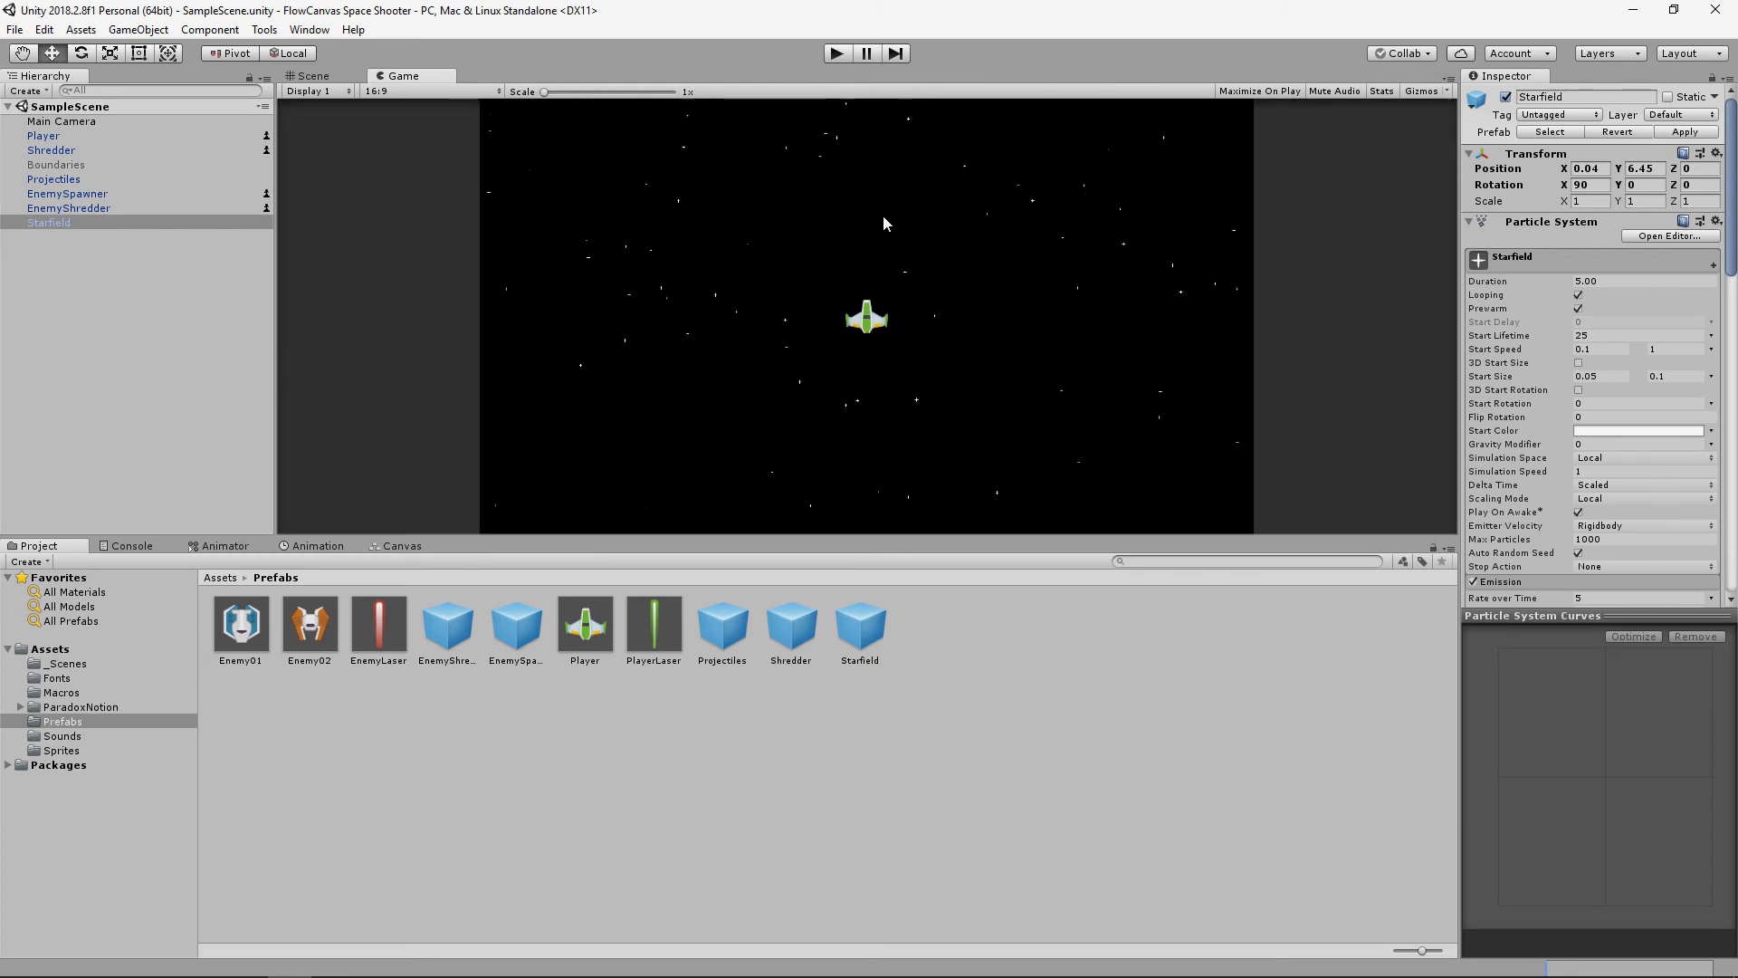
left_click(65, 371)
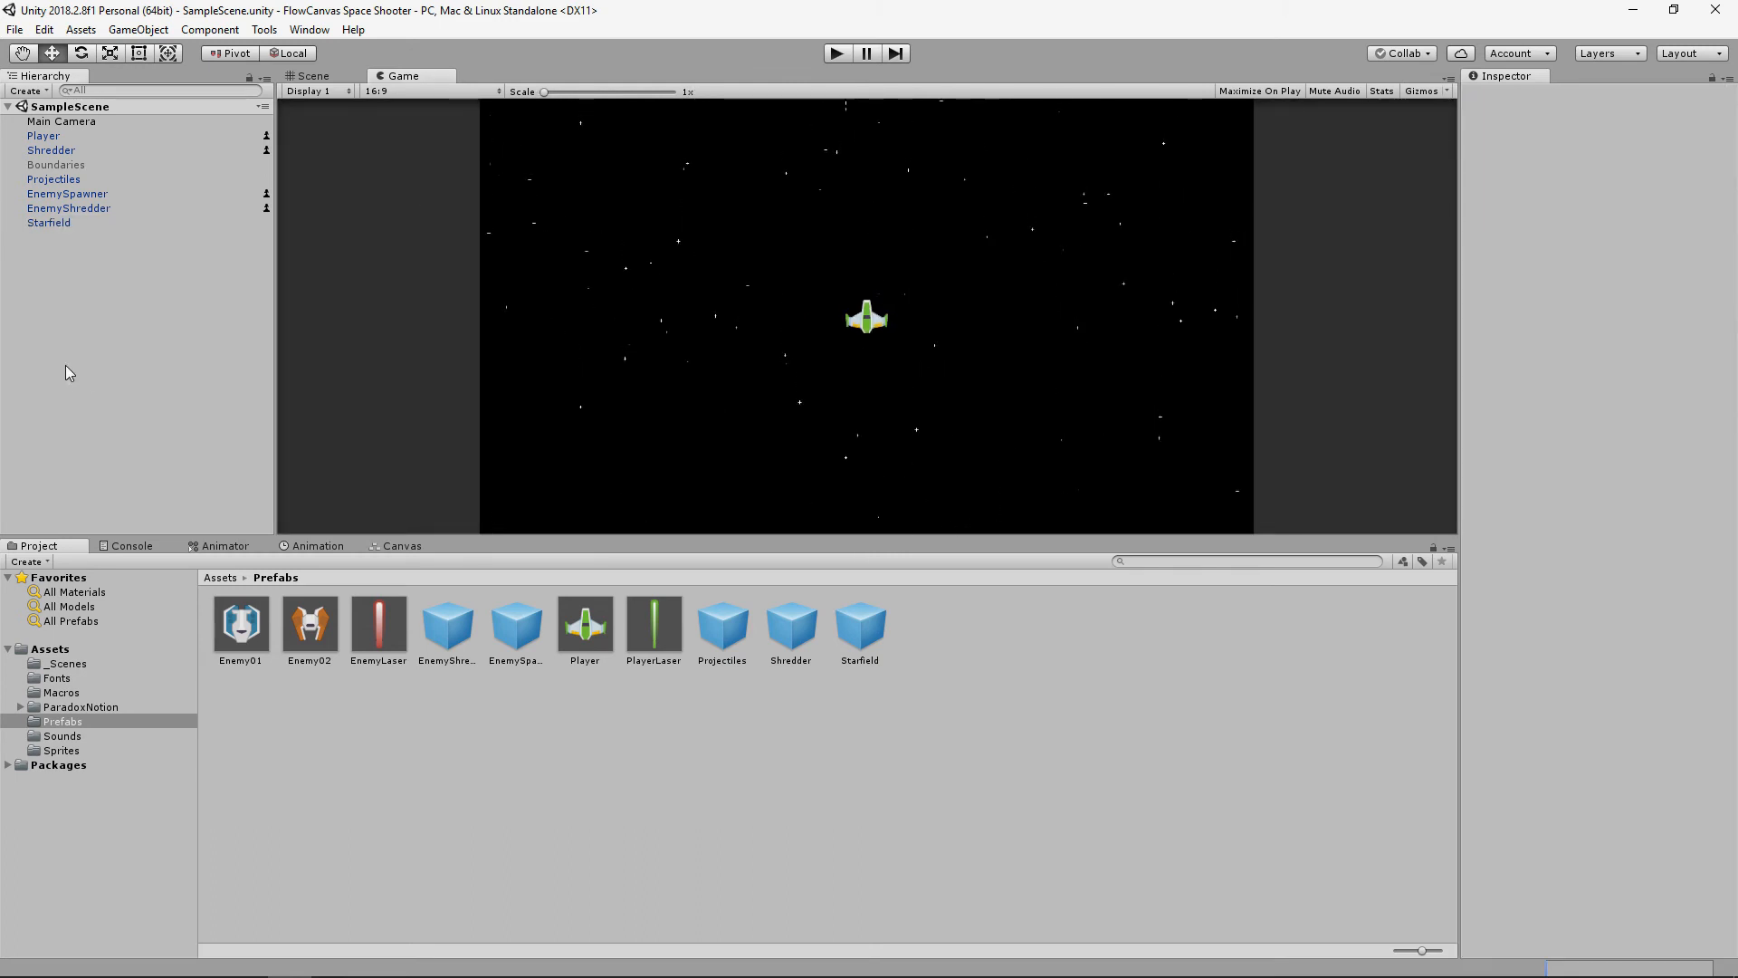